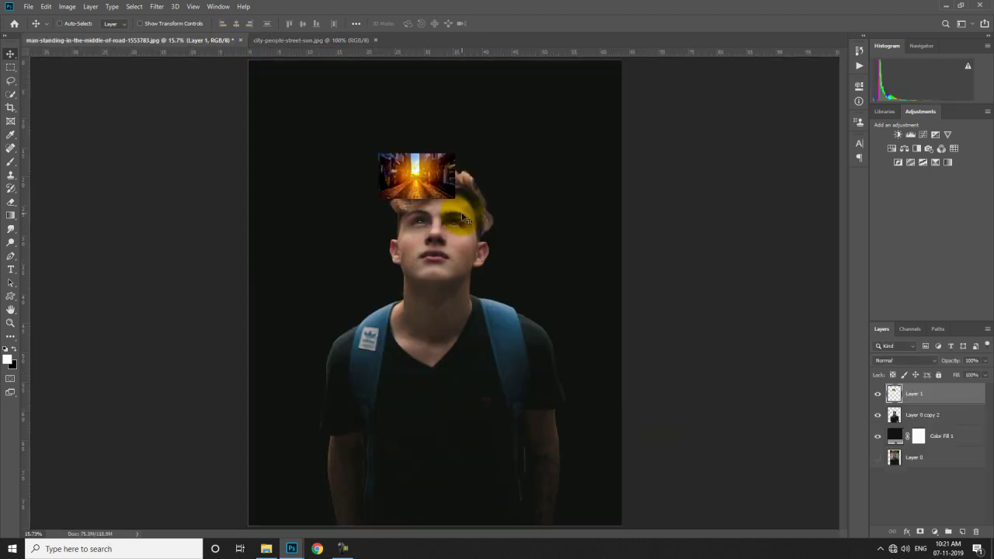
# Move the city street layer beneath the man cutout layer and enlarge it to fill the whole canvas behind him.
pyautogui.moveTo(931, 406); pyautogui.dragTo(928, 426)
pyautogui.hotkey('ctrl', '-')
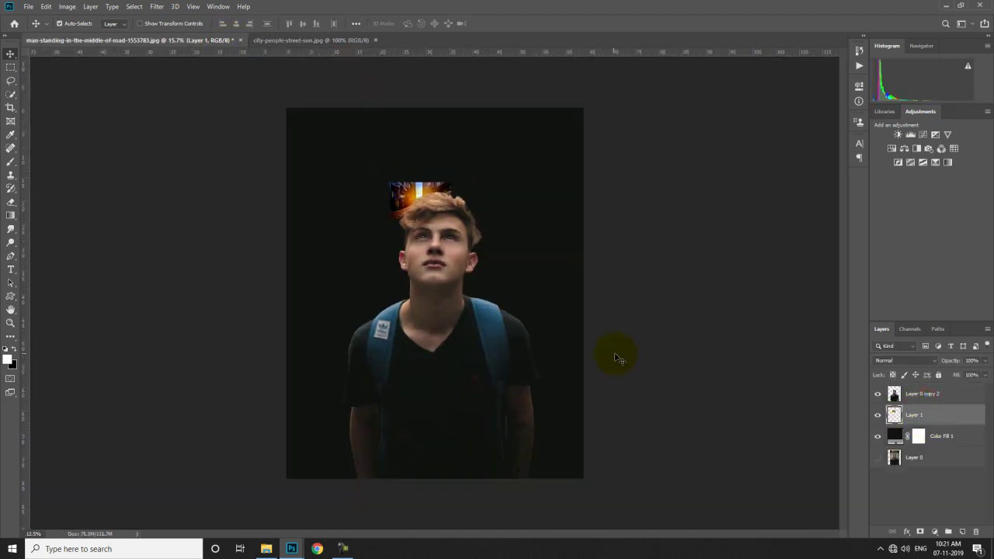
pyautogui.hotkey('ctrl', 't')
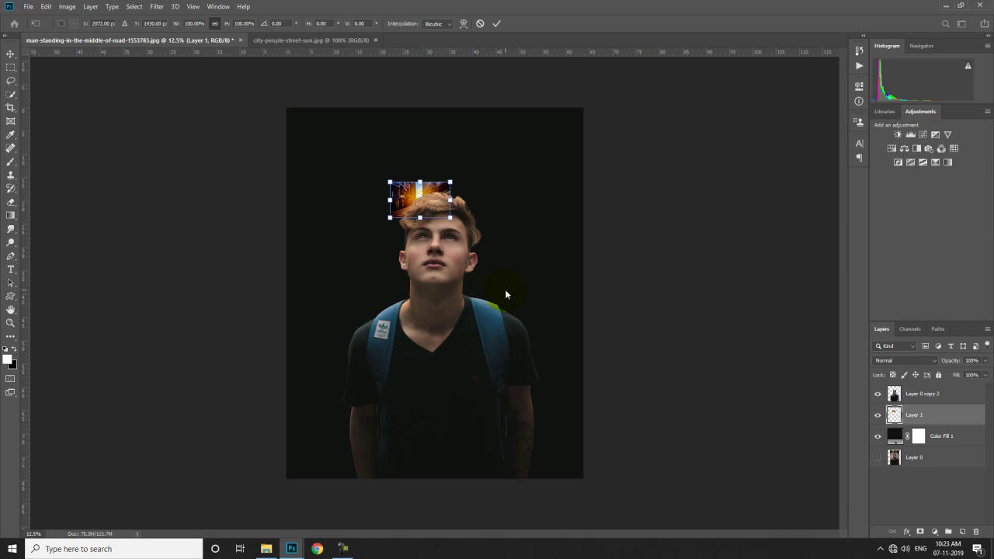
pyautogui.moveTo(448, 218); pyautogui.dragTo(991, 542)
pyautogui.moveTo(742, 402); pyautogui.dragTo(521, 400)
pyautogui.moveTo(512, 265); pyautogui.dragTo(485, 202)
pyautogui.moveTo(450, 468); pyautogui.dragTo(450, 519)
pyautogui.moveTo(479, 355)
pyautogui.mouseDown()
pyautogui.moveTo(491, 354)
pyautogui.moveTo(481, 354)
pyautogui.mouseUp()
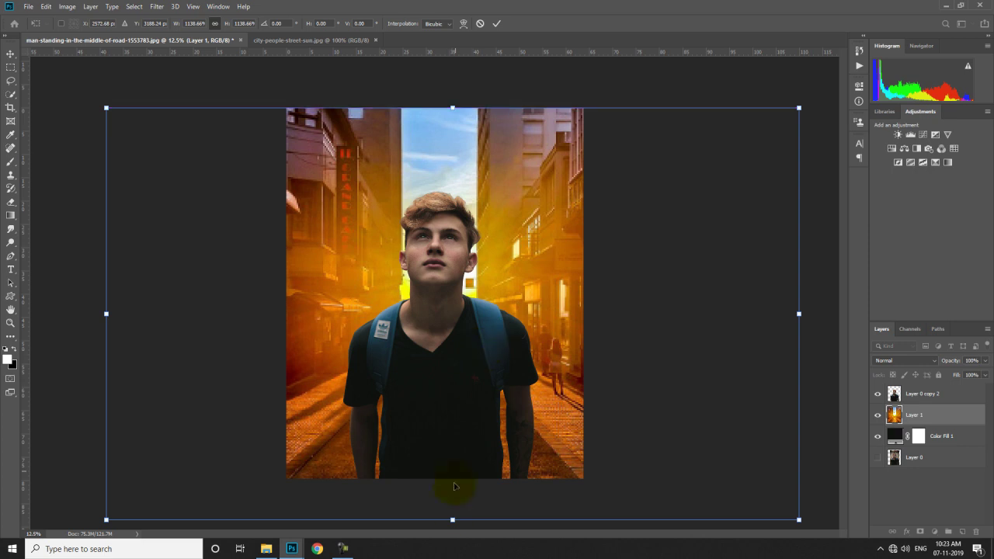
pyautogui.moveTo(452, 521); pyautogui.dragTo(451, 504)
pyautogui.doubleClick(456, 433)
# Crop the image at the existing canvas edges to trim the overhanging street picture.
pyautogui.click(11, 107)
pyautogui.press('Return')
# Add a Tilt-Shift blur to the street layer and shift its sharp band down to the road area.
pyautogui.click(157, 6)
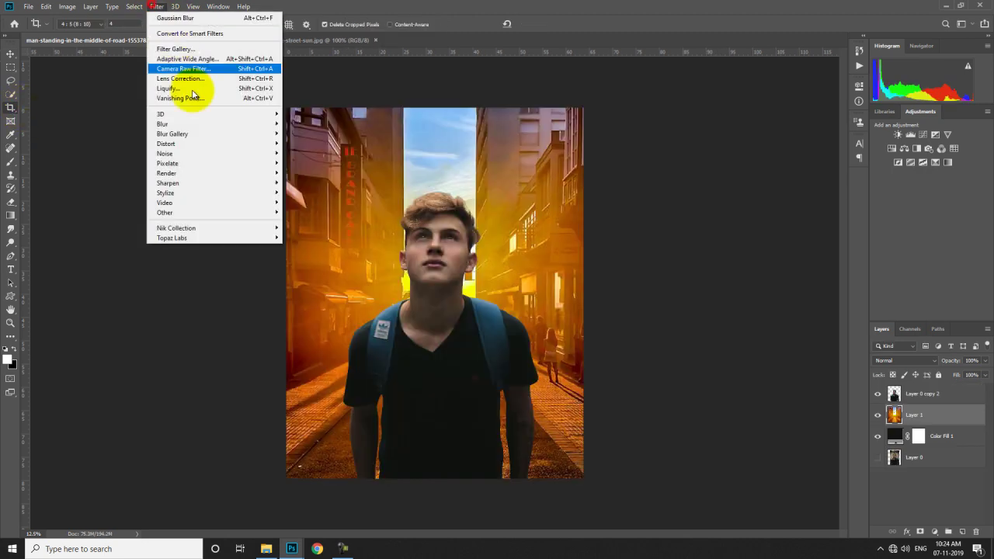
pyautogui.click(194, 134)
pyautogui.click(303, 153)
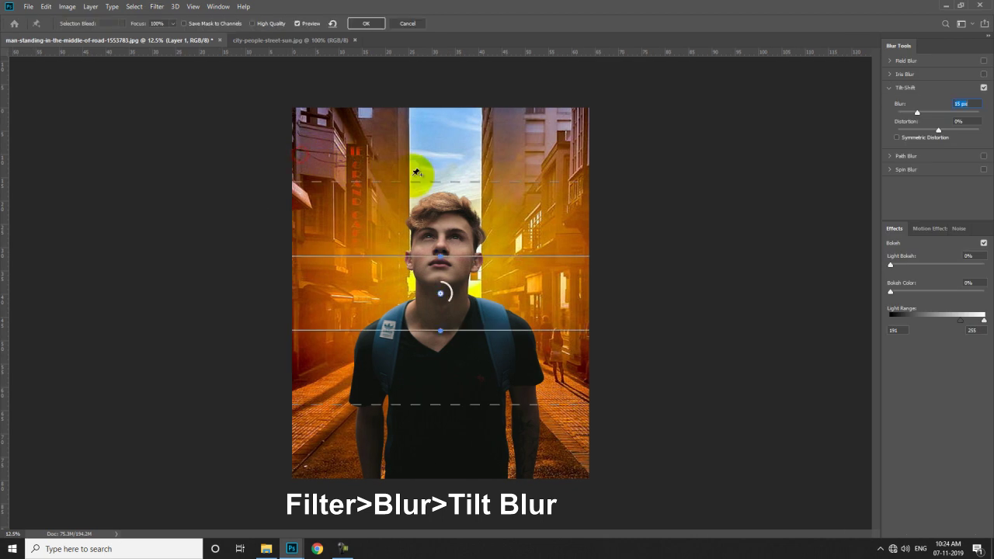
pyautogui.moveTo(442, 298); pyautogui.dragTo(449, 409)
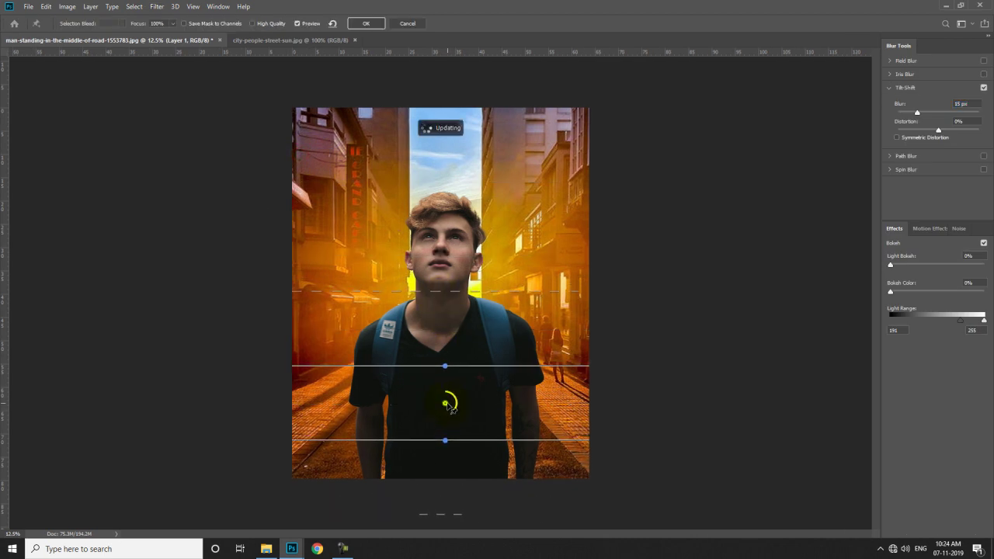
pyautogui.moveTo(470, 445); pyautogui.dragTo(472, 508)
pyautogui.moveTo(463, 365); pyautogui.dragTo(462, 397)
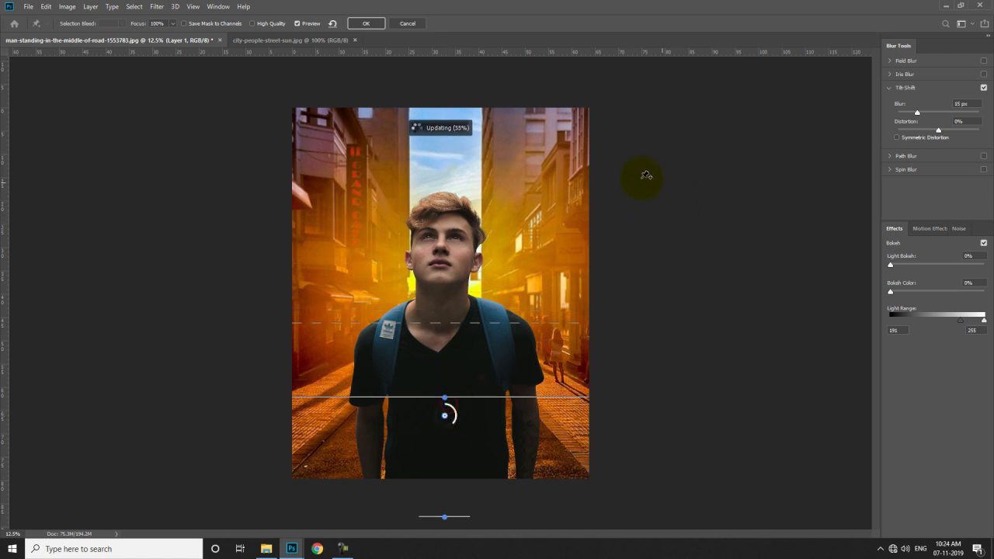
# Set the Tilt-Shift blur to 34 px and move the sharp band slightly further down the road.
pyautogui.click(918, 113)
pyautogui.moveTo(932, 118); pyautogui.dragTo(931, 122)
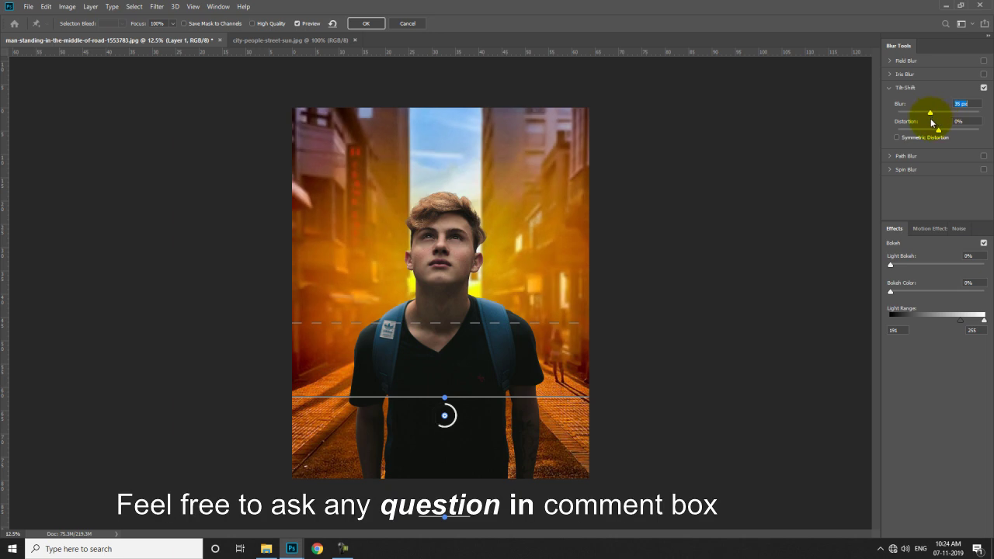
pyautogui.moveTo(444, 415); pyautogui.dragTo(445, 432)
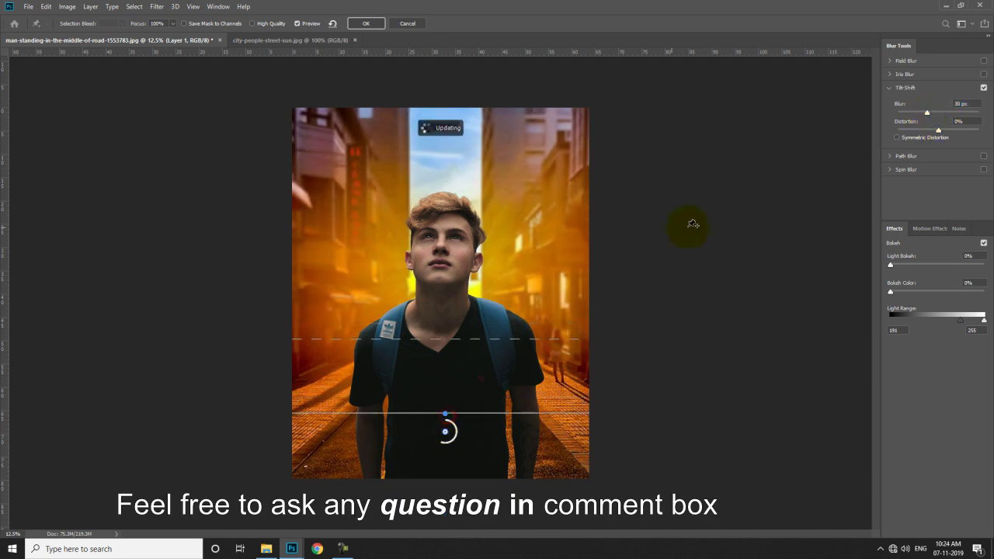
pyautogui.moveTo(931, 117); pyautogui.dragTo(933, 113)
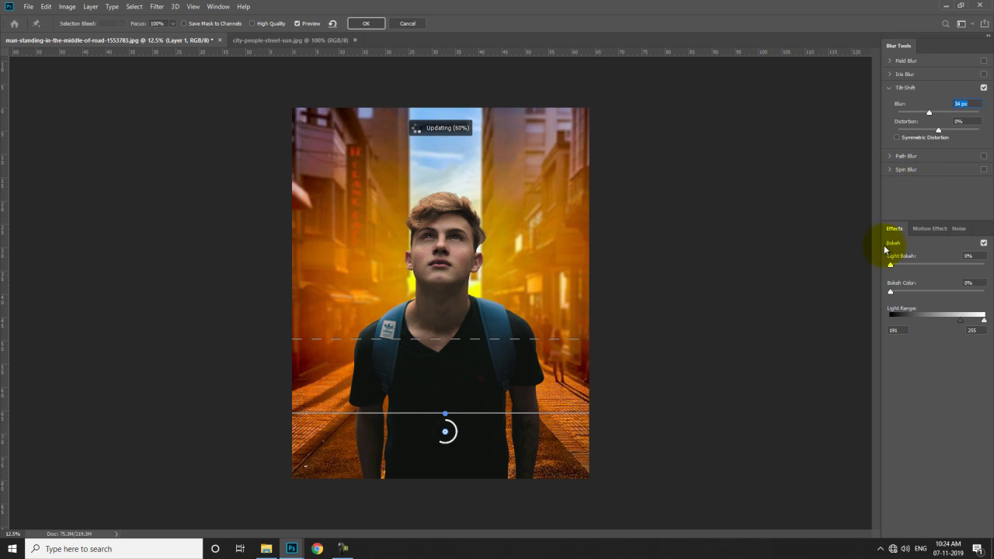
# Add light bokeh with a light range of 171 to 172, set the blur to 50 px, and apply the blur.
pyautogui.moveTo(896, 268); pyautogui.dragTo(941, 266)
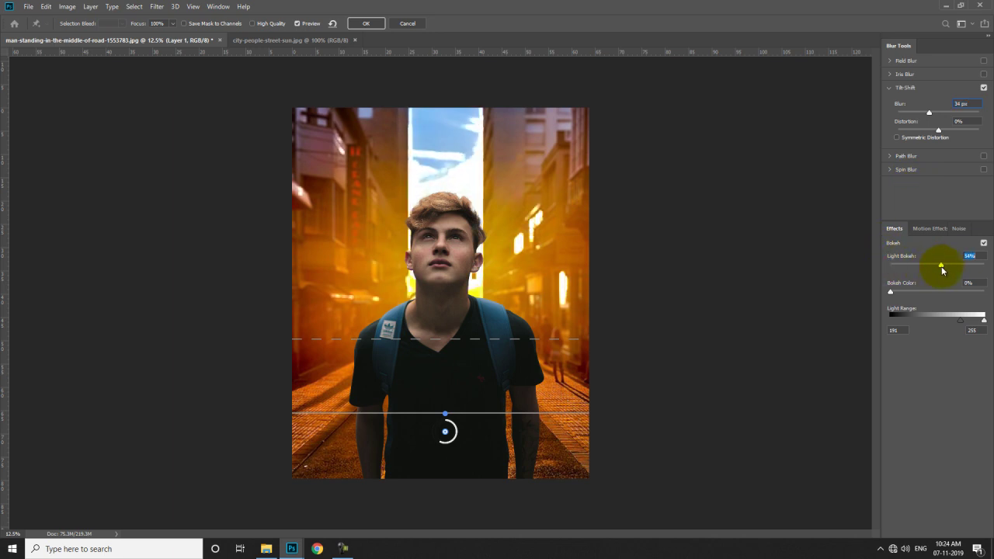
pyautogui.moveTo(960, 320); pyautogui.dragTo(931, 315)
pyautogui.moveTo(929, 114); pyautogui.dragTo(935, 116)
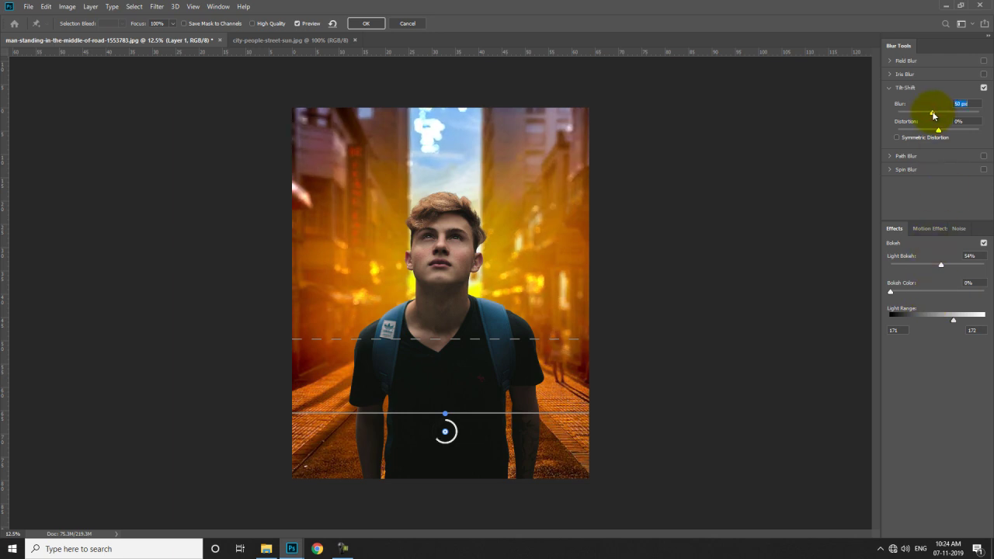
pyautogui.click(940, 266)
pyautogui.moveTo(940, 266); pyautogui.dragTo(937, 266)
pyautogui.click(362, 23)
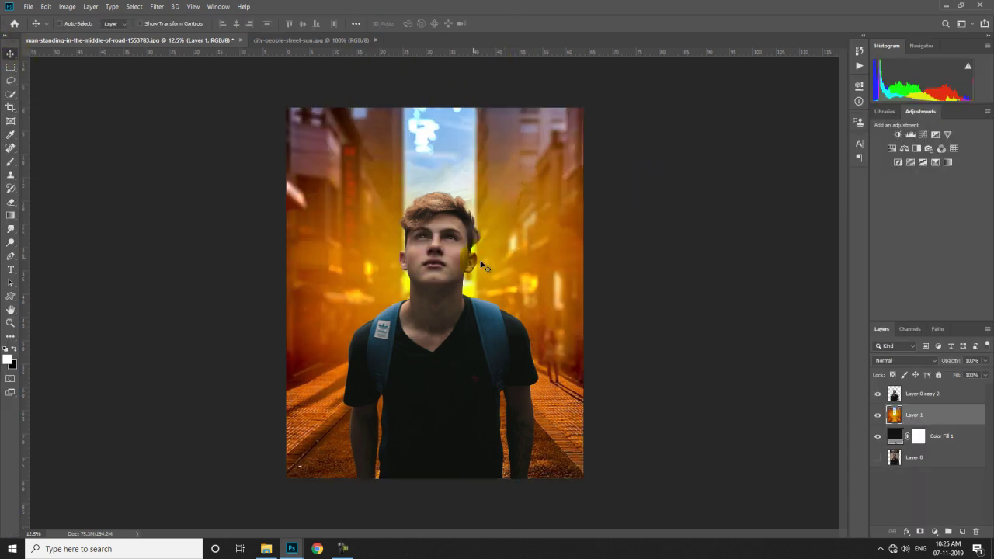
# Add a Hue/Saturation adjustment clipped to the man layer, Layer 0 copy 2, and slightly lower its saturation.
pyautogui.click(904, 394)
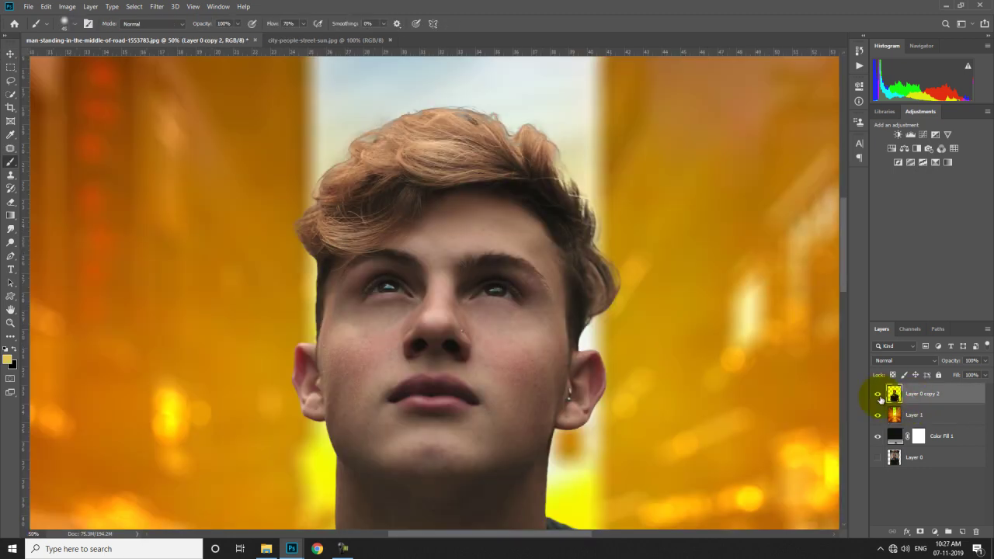
pyautogui.scroll(-4, 784, 357)
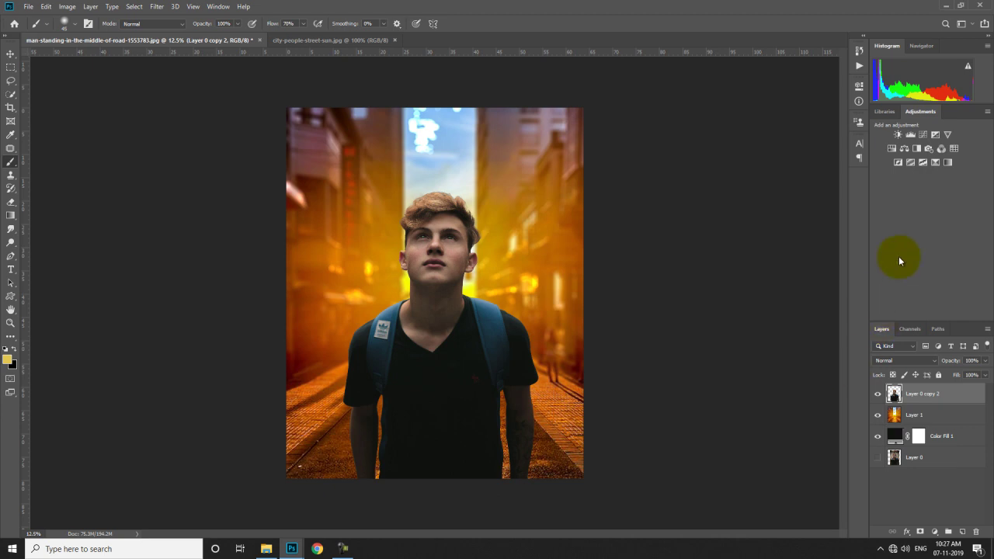
pyautogui.click(892, 148)
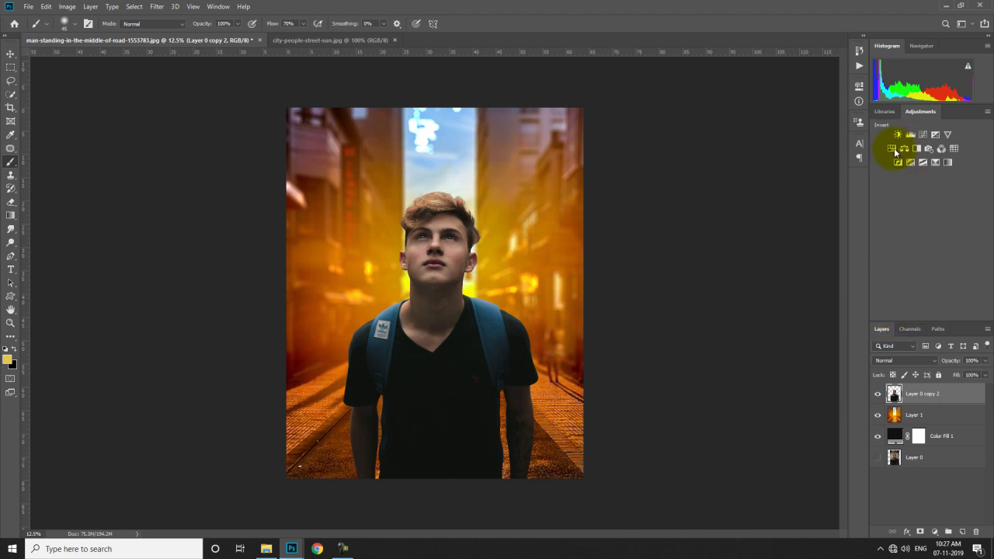
pyautogui.click(770, 325)
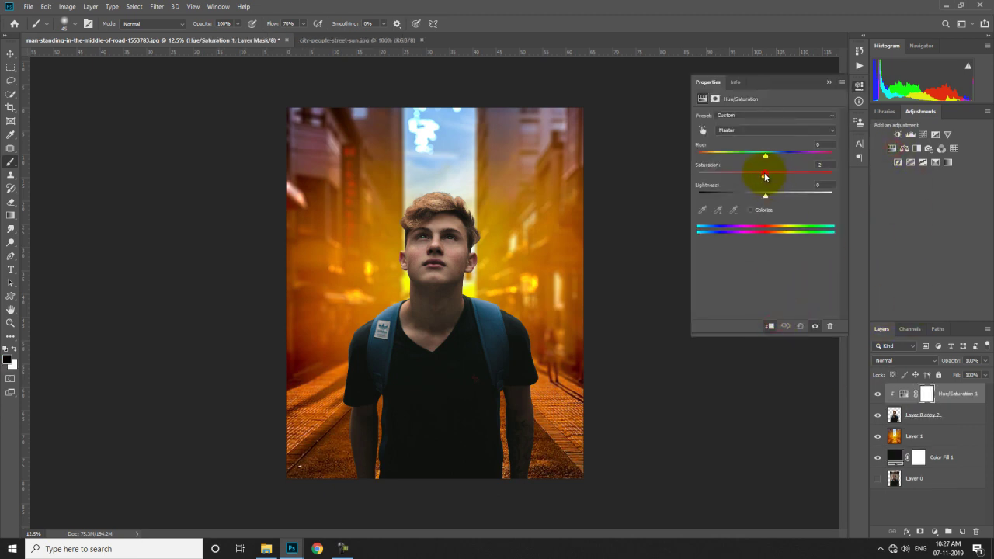
# Add a Hue/Saturation adjustment clipped to the street layer, Layer 1, with saturation set to about -14.
pyautogui.click(905, 436)
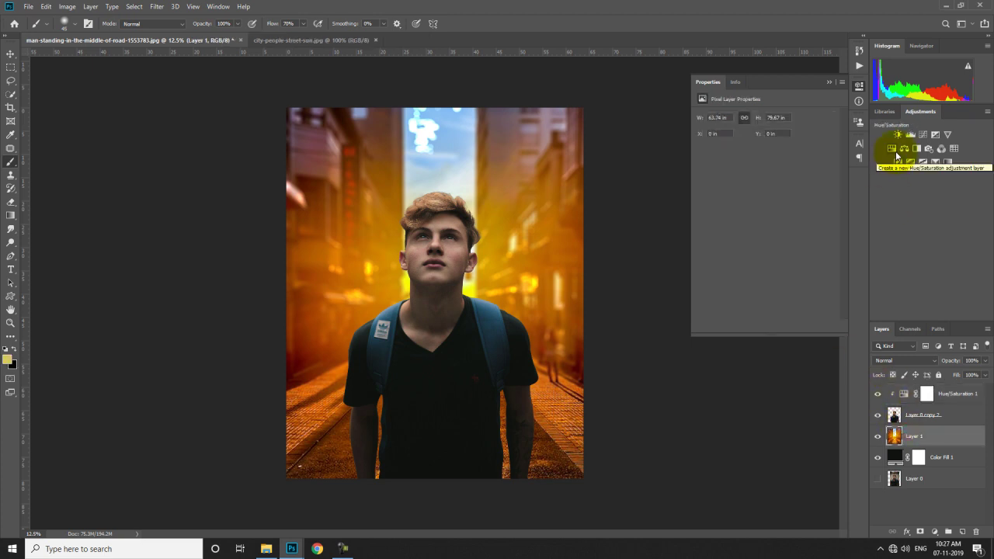
pyautogui.click(893, 150)
pyautogui.click(770, 326)
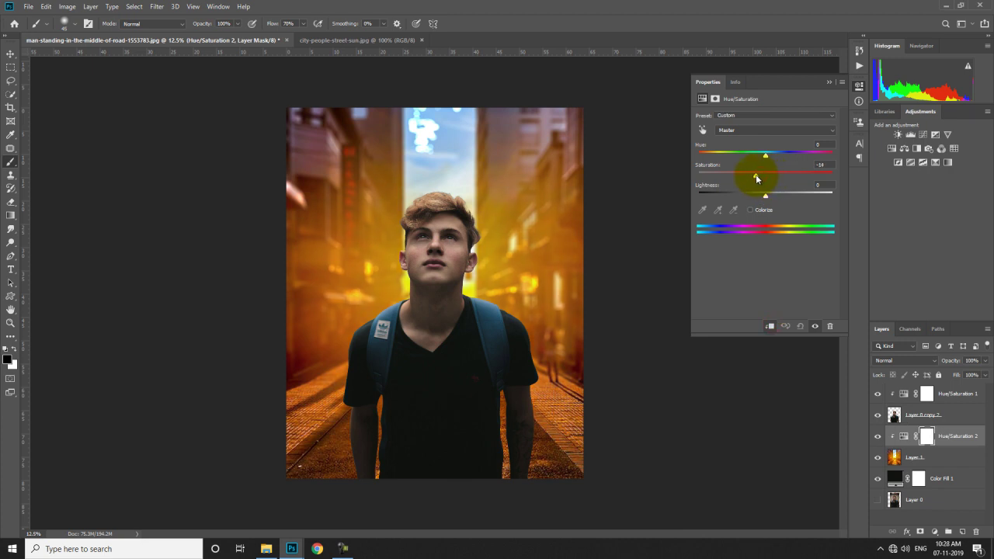
pyautogui.click(828, 81)
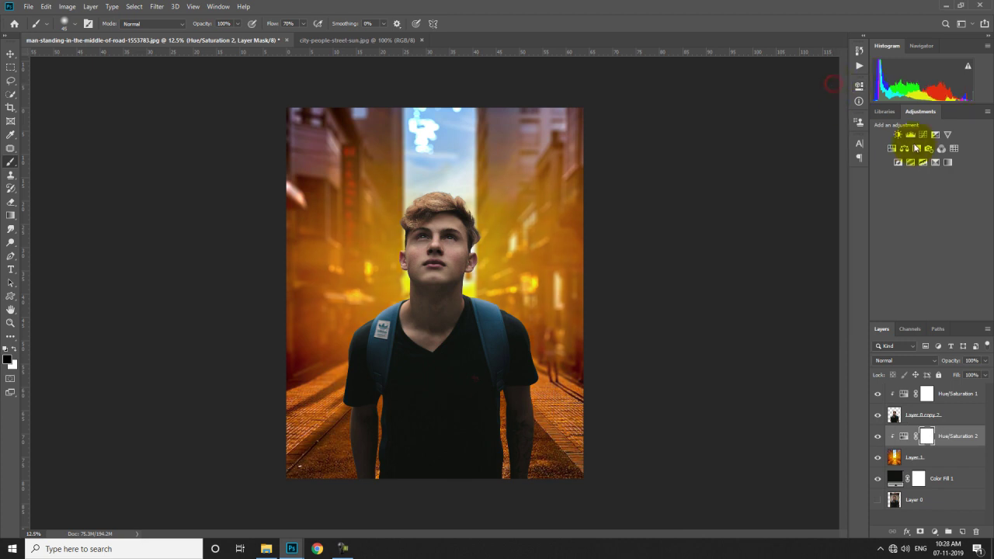
# Add an Exposure adjustment of +1.36 clipped above the man's Hue/Saturation adjustment and invert its mask to black.
pyautogui.click(952, 393)
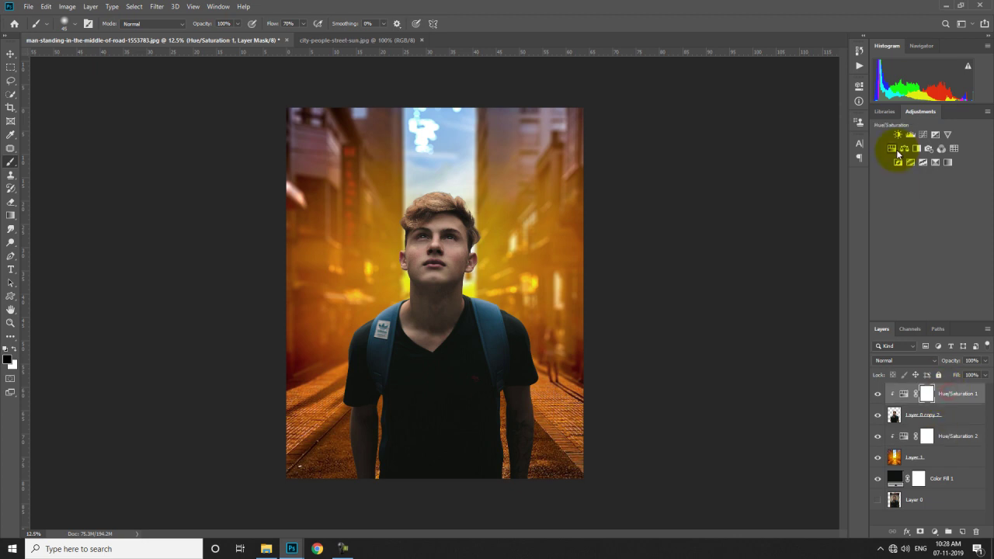
pyautogui.hotkey('ctrl', '0')
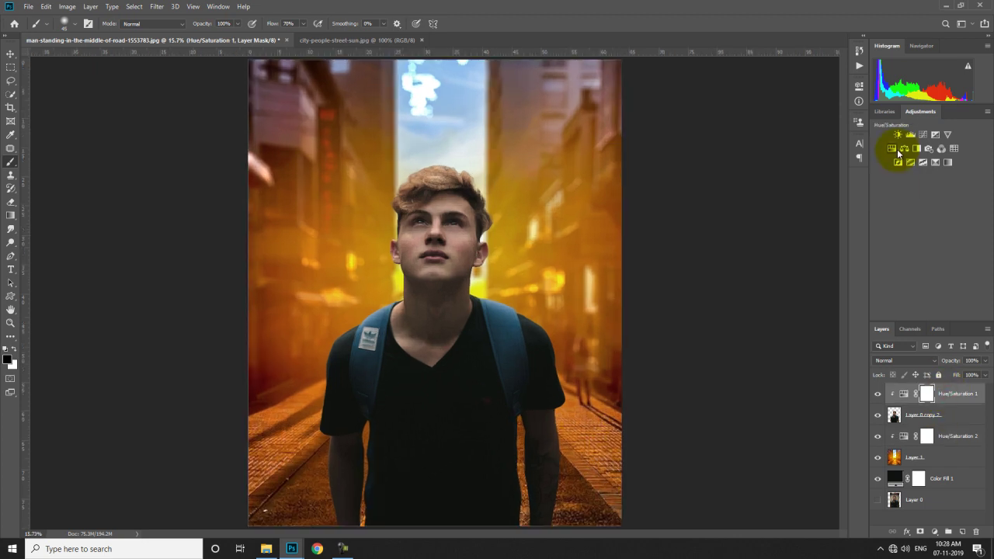
pyautogui.click(934, 134)
pyautogui.click(770, 325)
pyautogui.moveTo(769, 147); pyautogui.dragTo(780, 146)
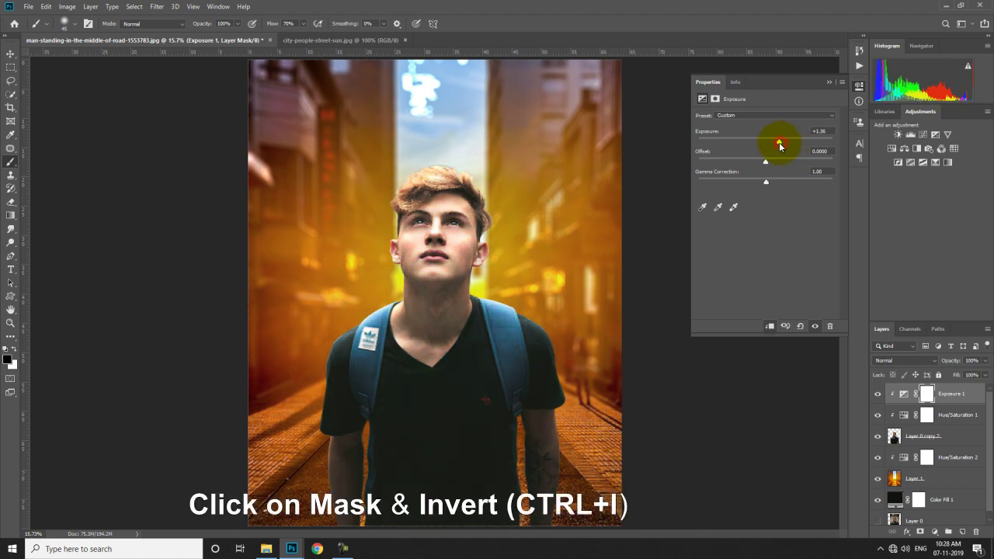
pyautogui.hotkey('ctrl', 'i')
# Paint white on the Exposure mask along the left edge of the man's hair with the brush at 100% flow.
pyautogui.hotkey('ctrl', '+')
pyautogui.hotkey('ctrl', '+')
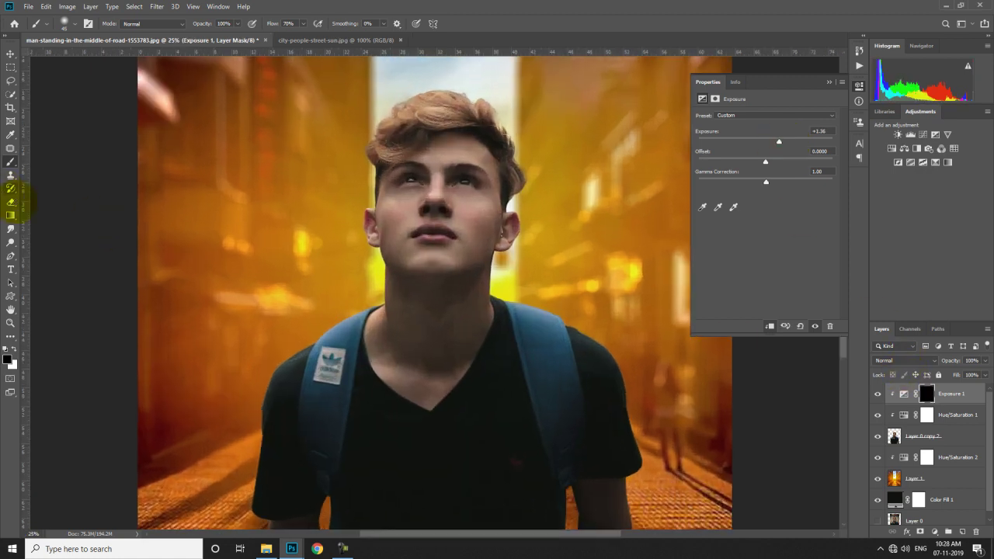
pyautogui.scroll(4, 380, 170)
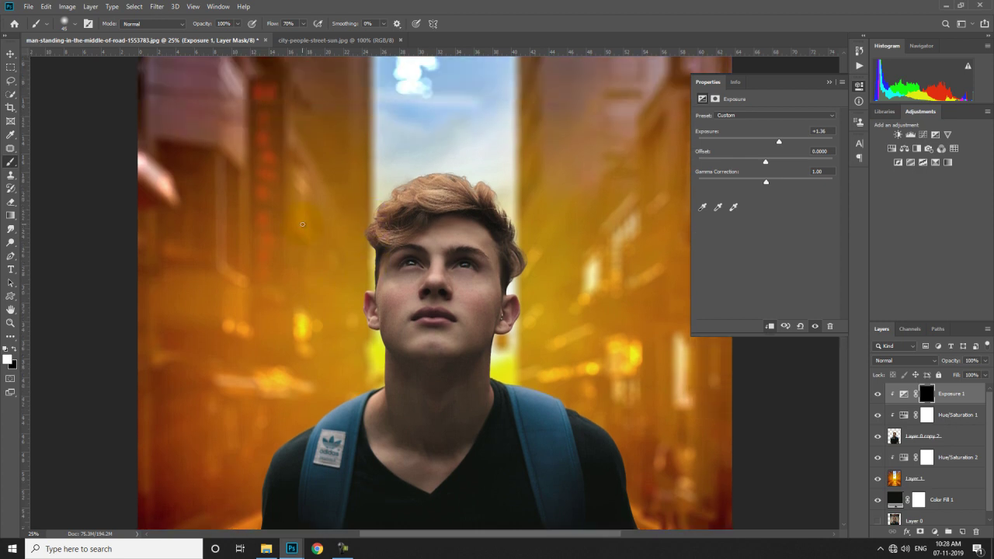
pyautogui.hotkey('ctrl', '+')
pyautogui.hotkey('ctrl', '+')
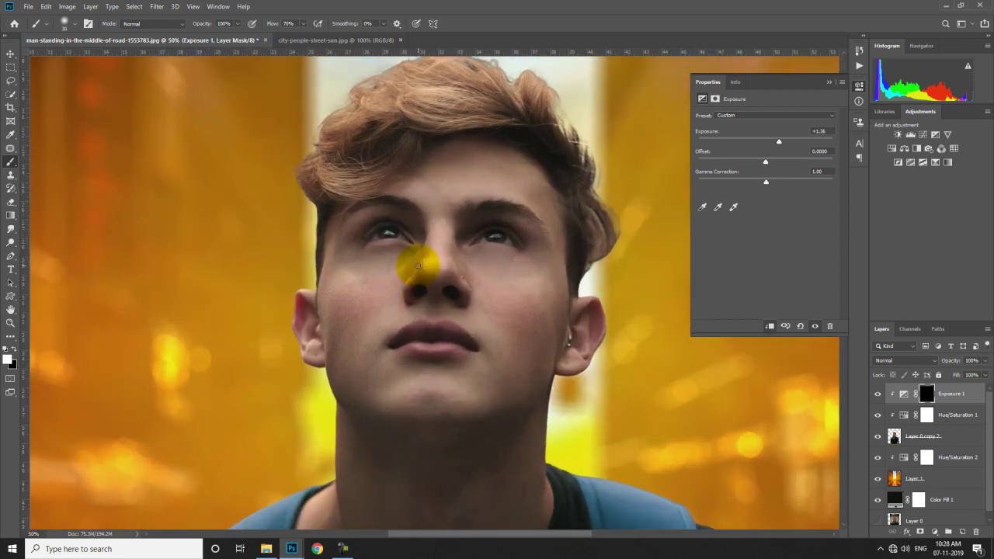
pyautogui.hotkey('ctrl', '+')
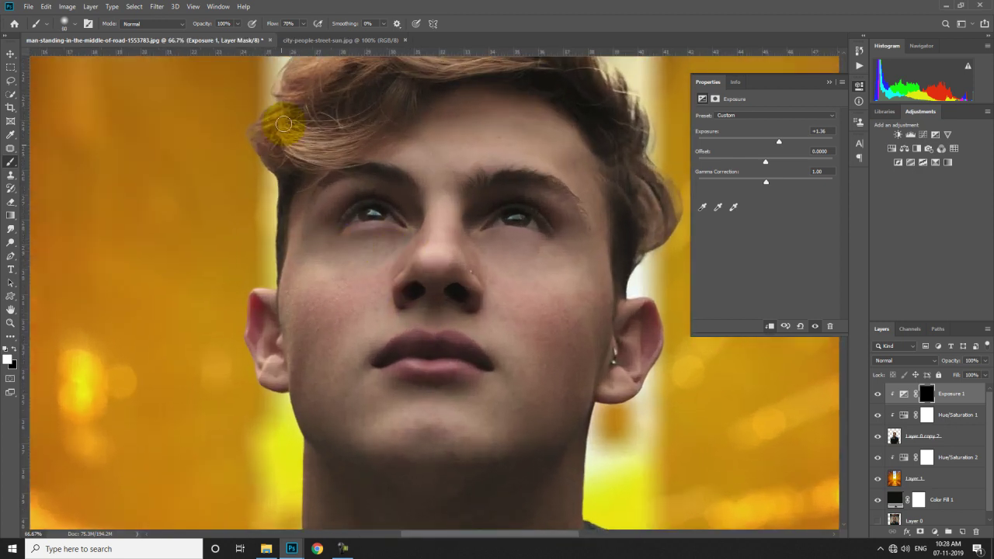
pyautogui.moveTo(271, 25); pyautogui.dragTo(339, 57)
pyautogui.moveTo(271, 185)
pyautogui.mouseDown()
pyautogui.moveTo(271, 273)
pyautogui.moveTo(269, 180)
pyautogui.mouseUp()
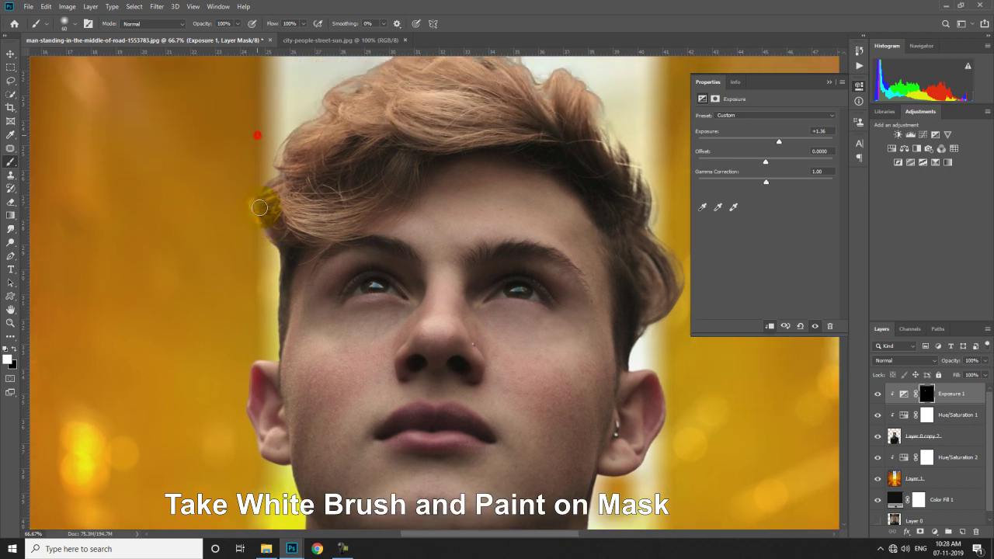
pyautogui.moveTo(259, 135); pyautogui.dragTo(264, 203)
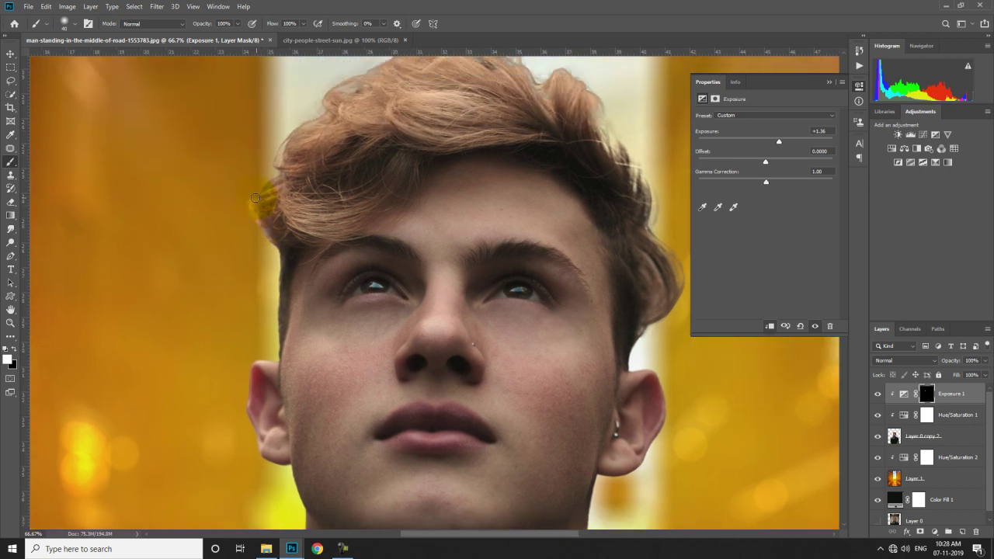
pyautogui.moveTo(276, 156)
pyautogui.mouseDown()
pyautogui.moveTo(315, 111)
pyautogui.moveTo(308, 157)
pyautogui.mouseUp()
# Using a smaller white brush, brighten the upper-left hair outline and the edge from the sideburn to the left ear.
pyautogui.press('[')
pyautogui.press('[')
pyautogui.moveTo(326, 112); pyautogui.dragTo(306, 121)
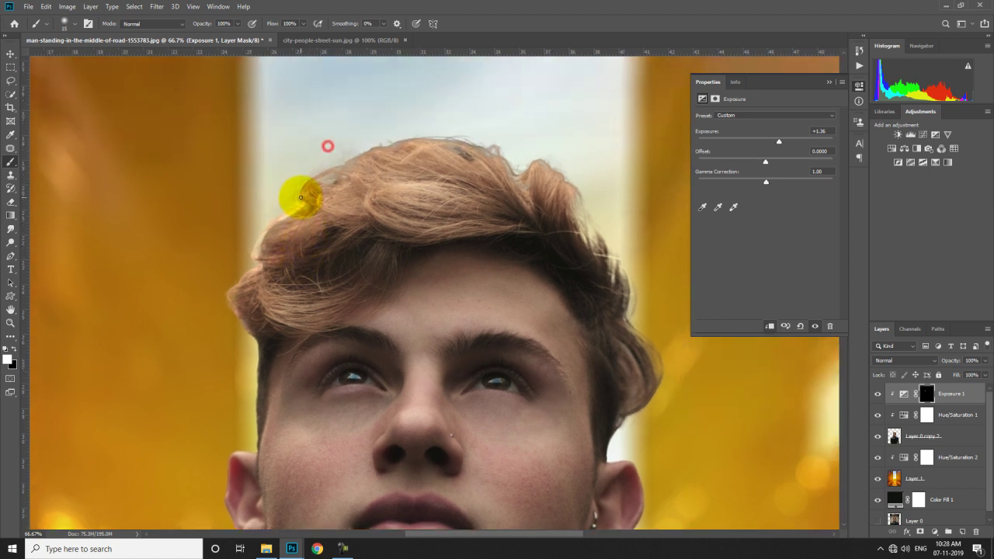
pyautogui.moveTo(300, 195)
pyautogui.mouseDown()
pyautogui.moveTo(321, 171)
pyautogui.moveTo(380, 147)
pyautogui.moveTo(374, 169)
pyautogui.mouseUp()
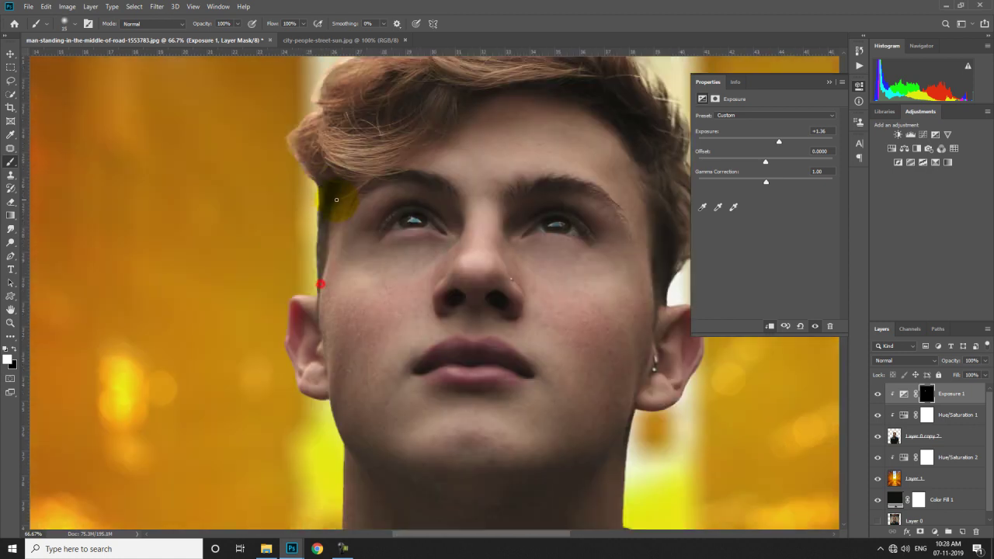
pyautogui.moveTo(319, 205)
pyautogui.mouseDown()
pyautogui.moveTo(333, 277)
pyautogui.moveTo(296, 297)
pyautogui.mouseUp()
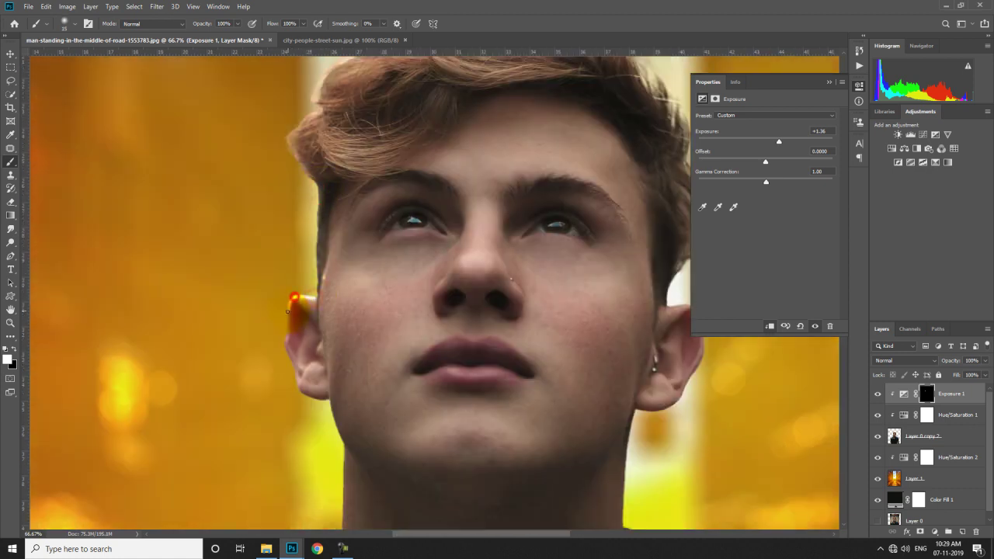
# Lower the brush opacity to 60% and paint a light rim on the mask along the left jaw and neck edge.
pyautogui.press('6')
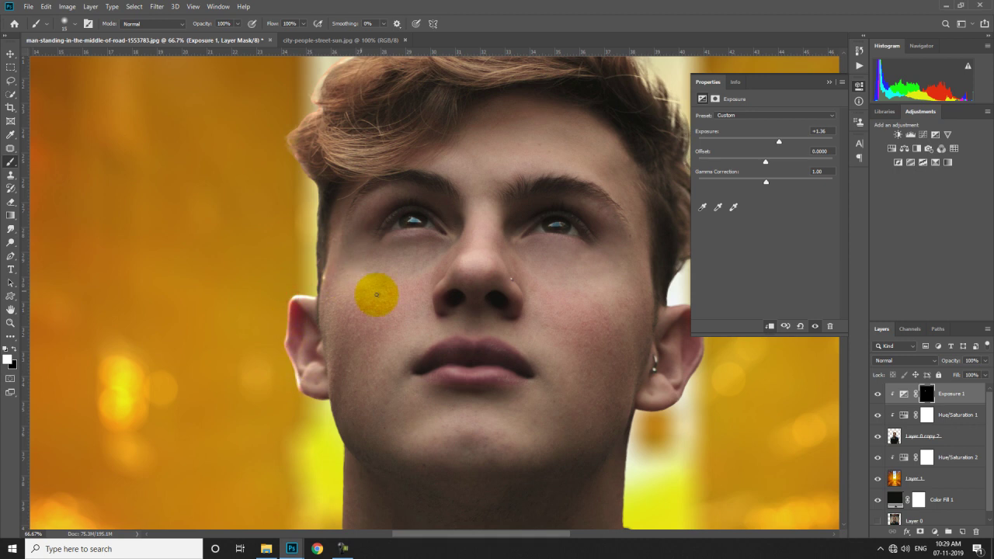
pyautogui.scroll(-5, 466, 233)
pyautogui.scroll(1, 368, 295)
pyautogui.moveTo(347, 260); pyautogui.dragTo(344, 250)
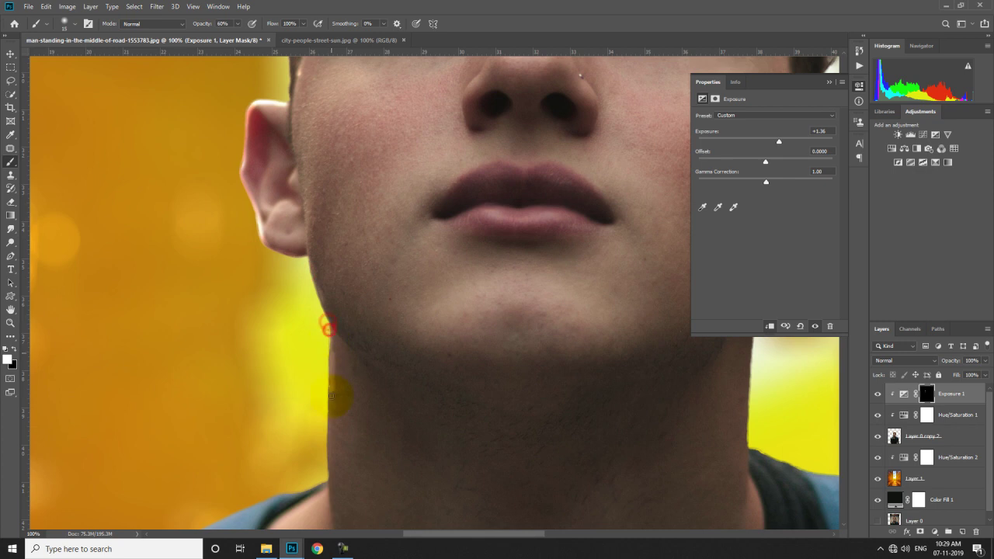
pyautogui.moveTo(325, 382); pyautogui.dragTo(327, 389)
pyautogui.moveTo(329, 347); pyautogui.dragTo(327, 400)
pyautogui.moveTo(329, 360); pyautogui.dragTo(328, 442)
pyautogui.moveTo(326, 428); pyautogui.dragTo(321, 494)
# Paint a light rim on the Exposure mask along the upper edge of the left backpack strap and shoulder.
pyautogui.moveTo(377, 414); pyautogui.dragTo(453, 251)
pyautogui.moveTo(401, 319)
pyautogui.mouseDown()
pyautogui.moveTo(330, 341)
pyautogui.moveTo(215, 409)
pyautogui.moveTo(299, 361)
pyautogui.moveTo(215, 406)
pyautogui.moveTo(319, 253)
pyautogui.mouseUp()
pyautogui.moveTo(322, 247); pyautogui.dragTo(242, 331)
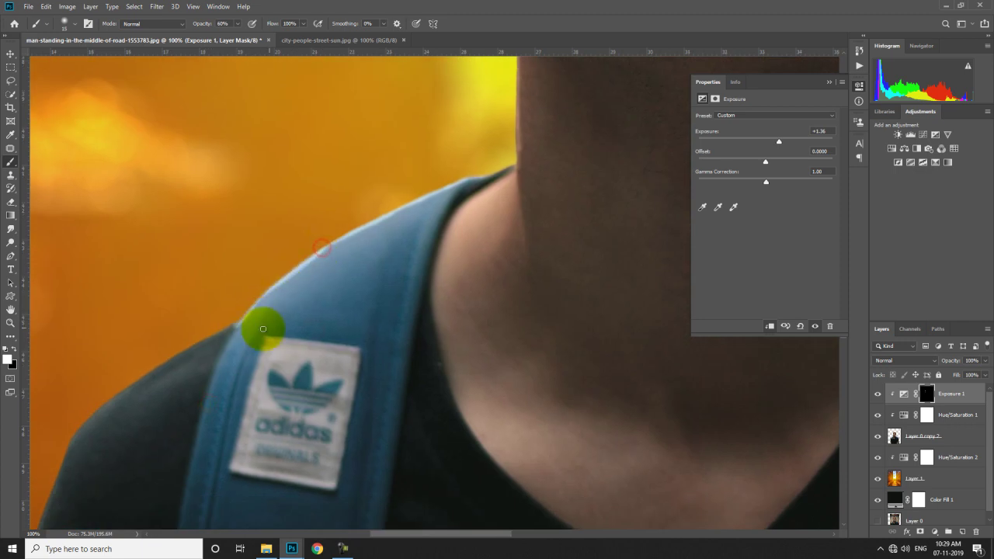
# With a smaller brush at 91% opacity, paint the rim light on the mask along the left neck edge.
pyautogui.hotkey('ctrl', '0')
pyautogui.hotkey('ctrl', '+')
pyautogui.hotkey('ctrl', '+')
pyautogui.hotkey('ctrl', '+')
pyautogui.hotkey('ctrl', '+')
pyautogui.hotkey('ctrl', '+')
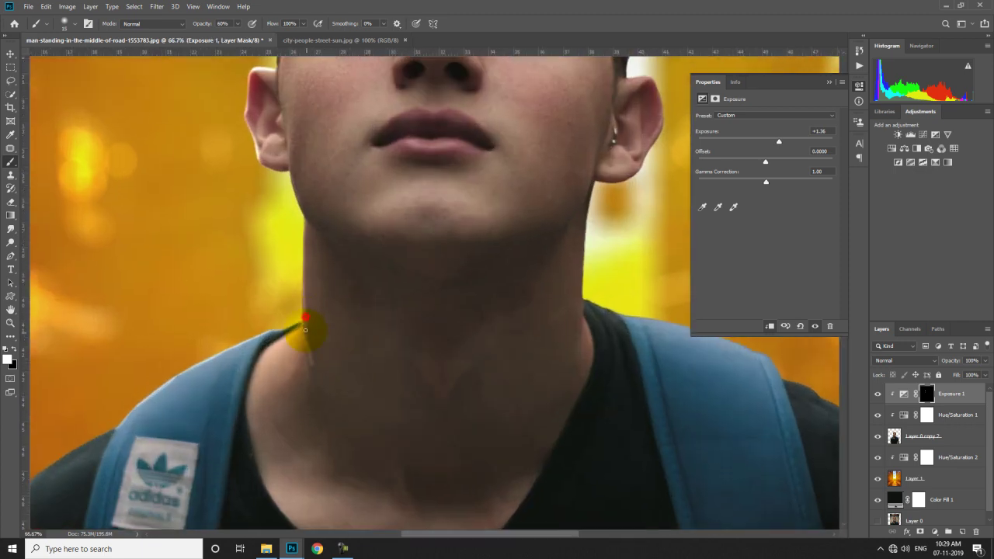
pyautogui.click(311, 378)
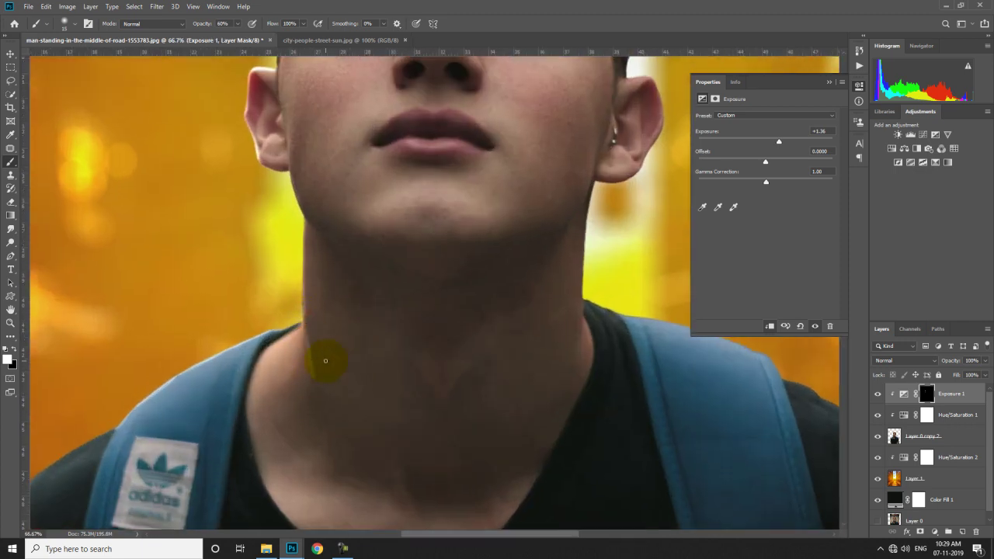
pyautogui.hotkey('ctrl', 'z')
pyautogui.press('[')
pyautogui.press('[')
pyautogui.moveTo(302, 326)
pyautogui.mouseDown()
pyautogui.moveTo(253, 378)
pyautogui.moveTo(285, 331)
pyautogui.mouseUp()
pyautogui.moveTo(198, 24); pyautogui.dragTo(215, 24)
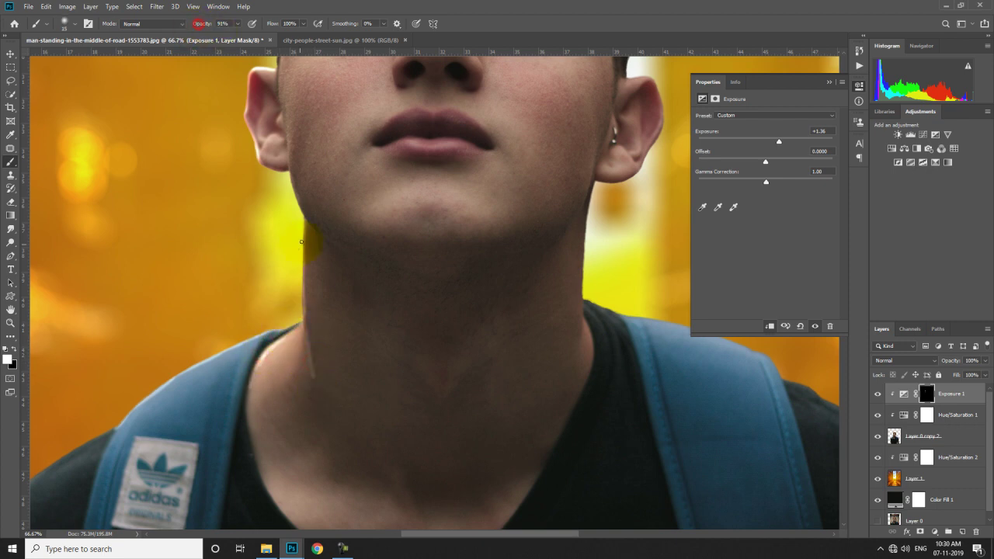
pyautogui.moveTo(303, 284)
pyautogui.mouseDown()
pyautogui.moveTo(301, 332)
pyautogui.moveTo(302, 237)
pyautogui.mouseUp()
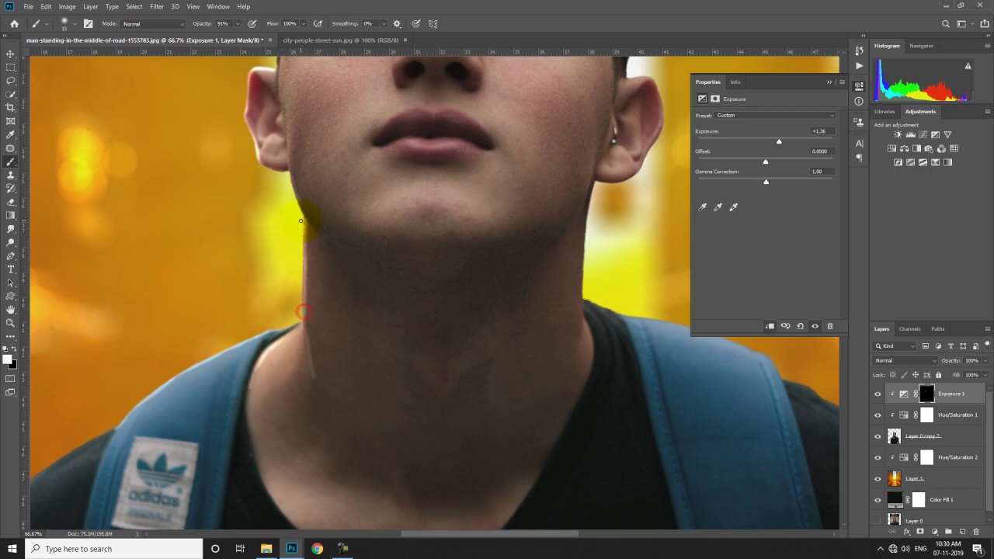
pyautogui.moveTo(303, 151); pyautogui.dragTo(355, 277)
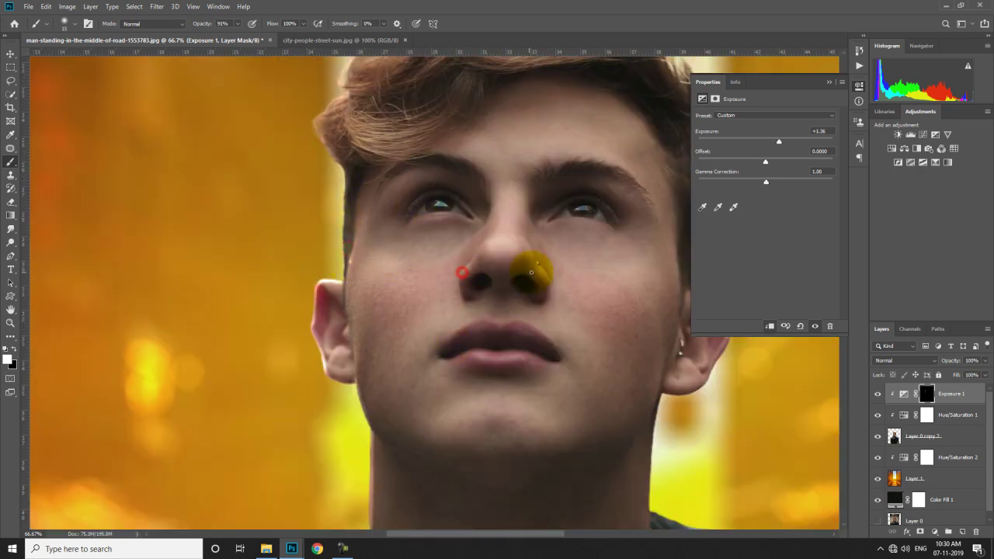
pyautogui.hotkey('ctrl', '+')
pyautogui.moveTo(473, 262)
pyautogui.mouseDown()
pyautogui.moveTo(492, 242)
pyautogui.moveTo(339, 357)
pyautogui.mouseUp()
pyautogui.hotkey('ctrl', 'z')
# Draw a curved Pen path along the left side of the nose, from the nostril up towards the bridge.
pyautogui.click(11, 256)
pyautogui.hotkey('ctrl', '+')
pyautogui.click(353, 356)
pyautogui.moveTo(365, 325); pyautogui.dragTo(378, 310)
pyautogui.moveTo(404, 277); pyautogui.dragTo(417, 257)
pyautogui.moveTo(441, 221); pyautogui.dragTo(454, 192)
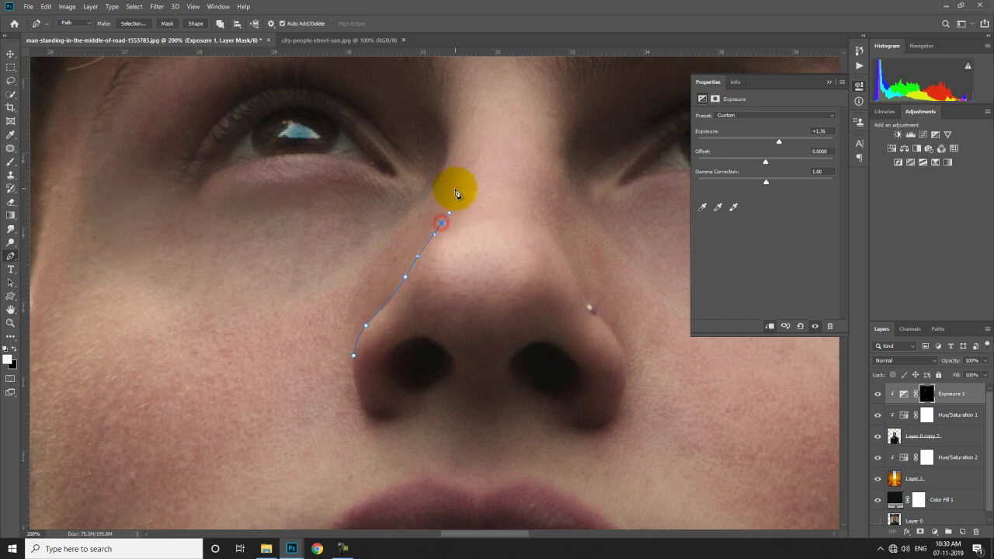
pyautogui.rightClick(428, 278)
pyautogui.click(457, 318)
pyautogui.press('Return')
pyautogui.hotkey('ctrl', 'z')
pyautogui.rightClick(432, 260)
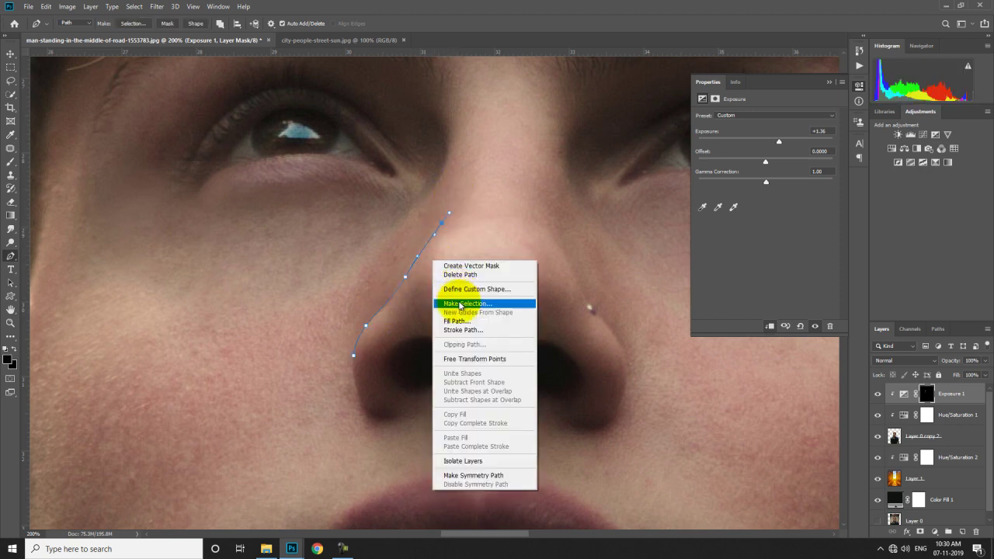
# Close the path into a narrow strip along the left side of the nose and convert it to a selection.
pyautogui.click(456, 219)
pyautogui.click(450, 244)
pyautogui.click(382, 349)
pyautogui.click(354, 357)
pyautogui.rightClick(374, 308)
pyautogui.click(409, 348)
pyautogui.press('Return')
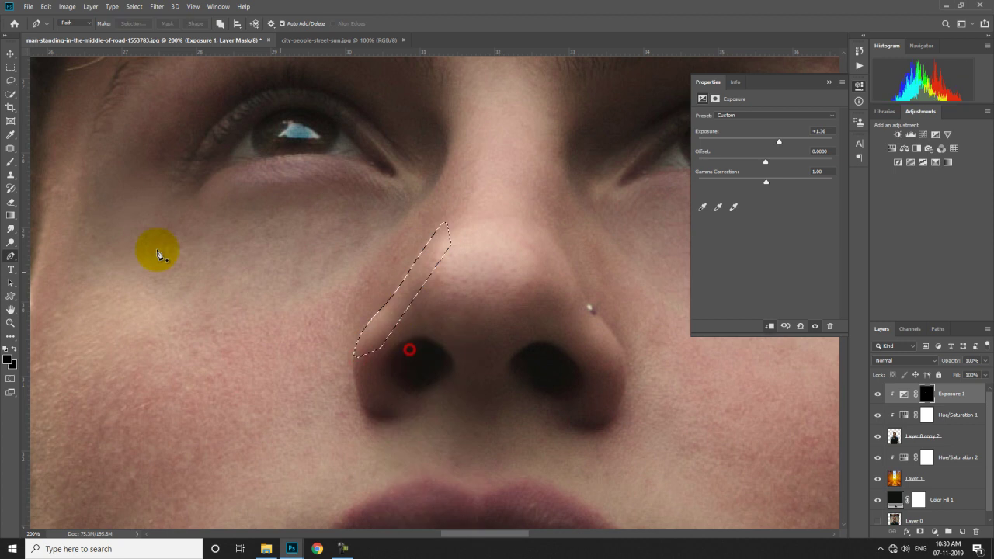
# Paint white on the Exposure mask inside the nose selection with a larger brush, and deselect.
pyautogui.click(10, 162)
pyautogui.click(927, 395)
pyautogui.press('d')
pyautogui.press(']')
pyautogui.press(']')
pyautogui.press(']')
pyautogui.press(']')
pyautogui.moveTo(432, 220)
pyautogui.mouseDown()
pyautogui.moveTo(399, 251)
pyautogui.moveTo(409, 258)
pyautogui.moveTo(351, 340)
pyautogui.mouseUp()
pyautogui.hotkey('ctrl', 'd')
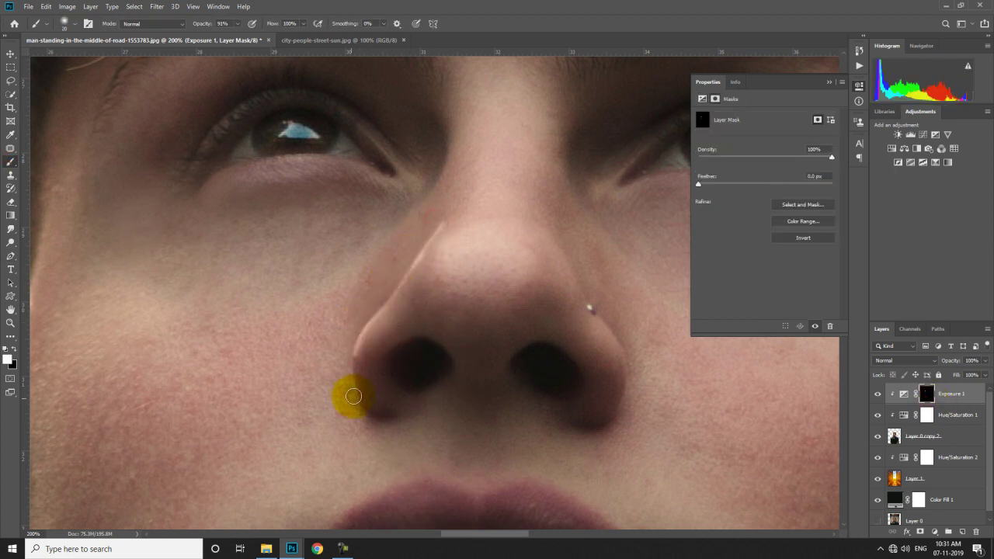
# Touch up the highlight along the nose edge on the Exposure mask with a smaller brush.
pyautogui.hotkey('ctrl', '0')
pyautogui.hotkey('ctrl', '+')
pyautogui.hotkey('ctrl', '+')
pyautogui.hotkey('ctrl', '+')
pyautogui.hotkey('ctrl', '+')
pyautogui.hotkey('ctrl', '+')
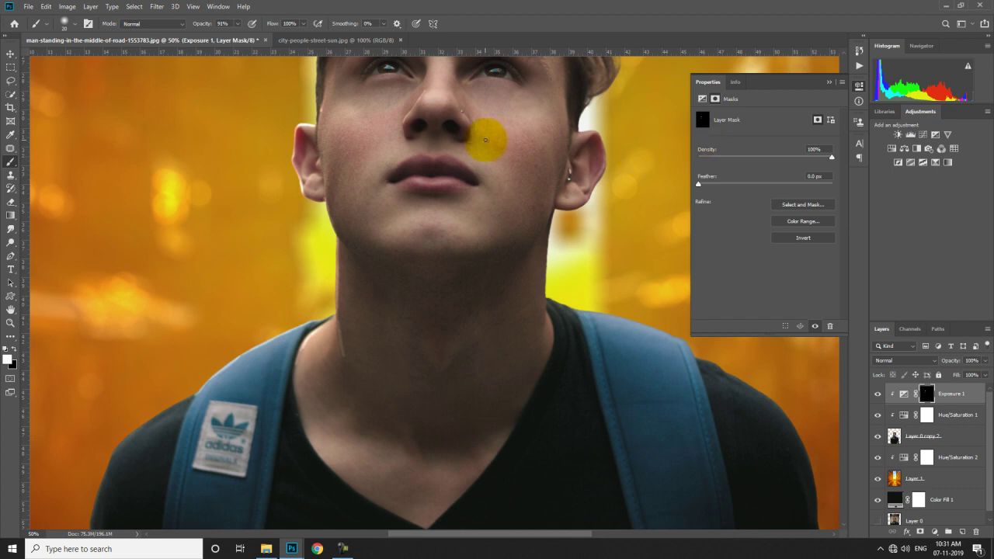
pyautogui.scroll(3, 487, 140)
pyautogui.hotkey('ctrl', '+')
pyautogui.moveTo(421, 202)
pyautogui.mouseDown()
pyautogui.moveTo(415, 238)
pyautogui.moveTo(394, 241)
pyautogui.moveTo(397, 264)
pyautogui.moveTo(458, 211)
pyautogui.moveTo(419, 202)
pyautogui.moveTo(430, 191)
pyautogui.moveTo(438, 239)
pyautogui.mouseUp()
pyautogui.hotkey('ctrl', '0')
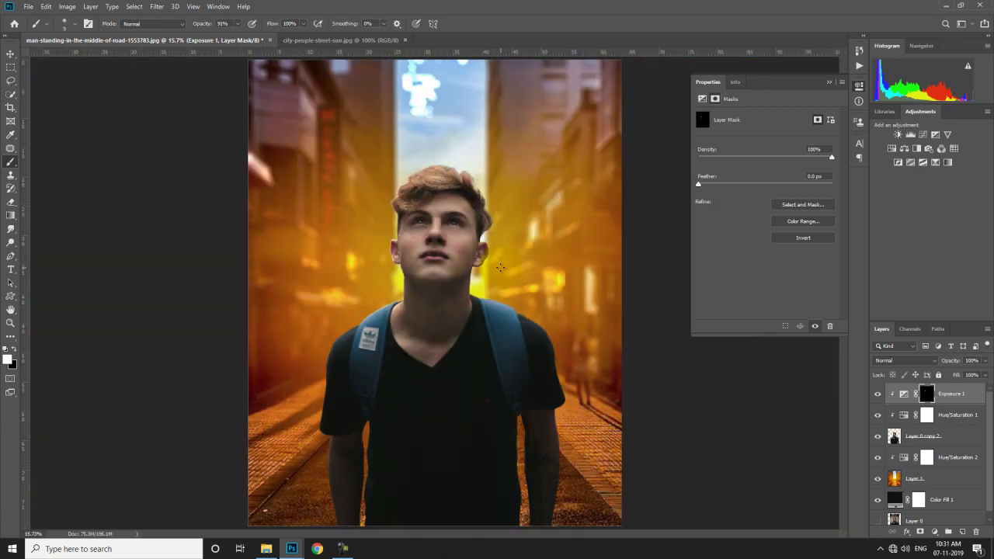
# Compare the whole image with the Exposure adjustment hidden and shown.
pyautogui.hotkey('ctrl', '+')
pyautogui.click(880, 394)
pyautogui.click(879, 394)
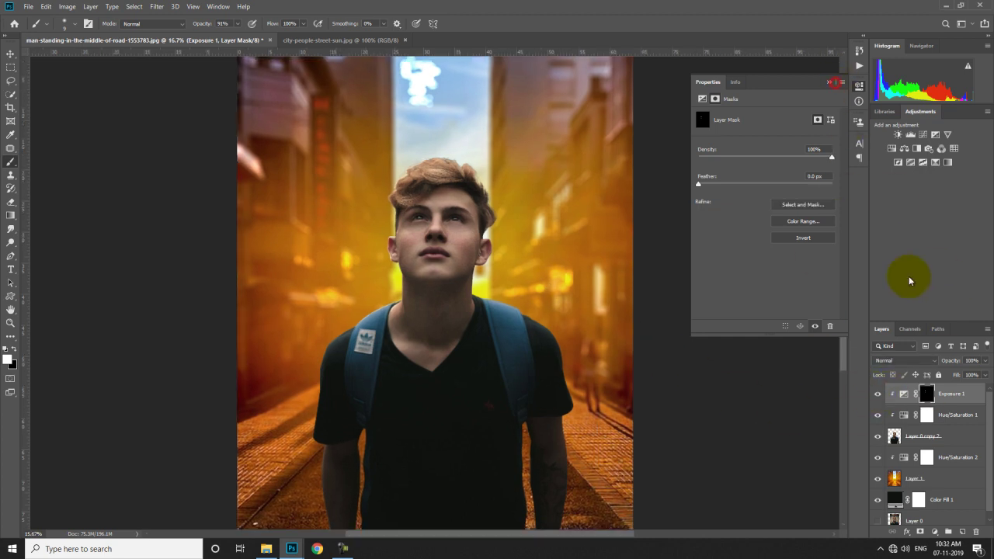
pyautogui.click(828, 83)
pyautogui.hotkey('ctrl', '0')
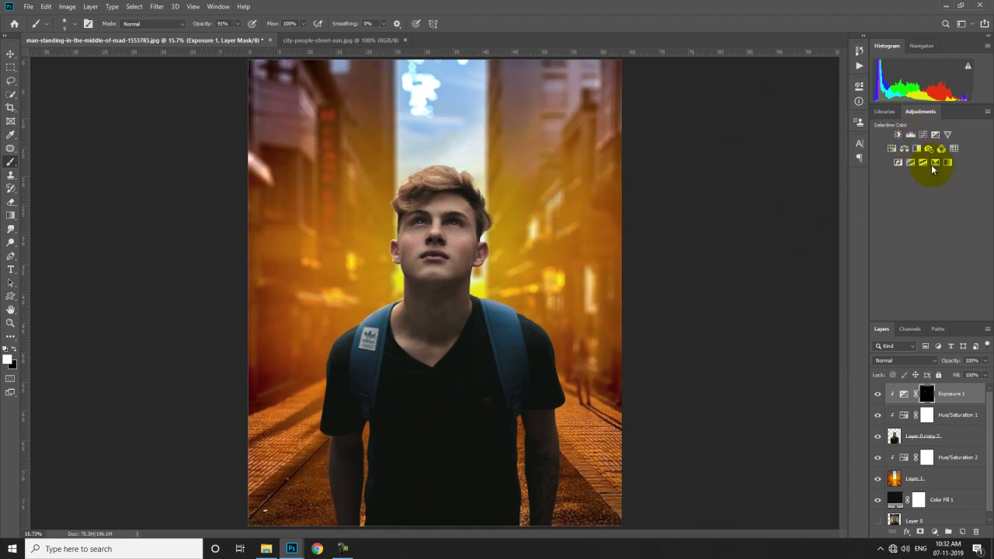
pyautogui.click(857, 161)
pyautogui.moveTo(762, 150); pyautogui.dragTo(798, 146)
pyautogui.press('Delete')
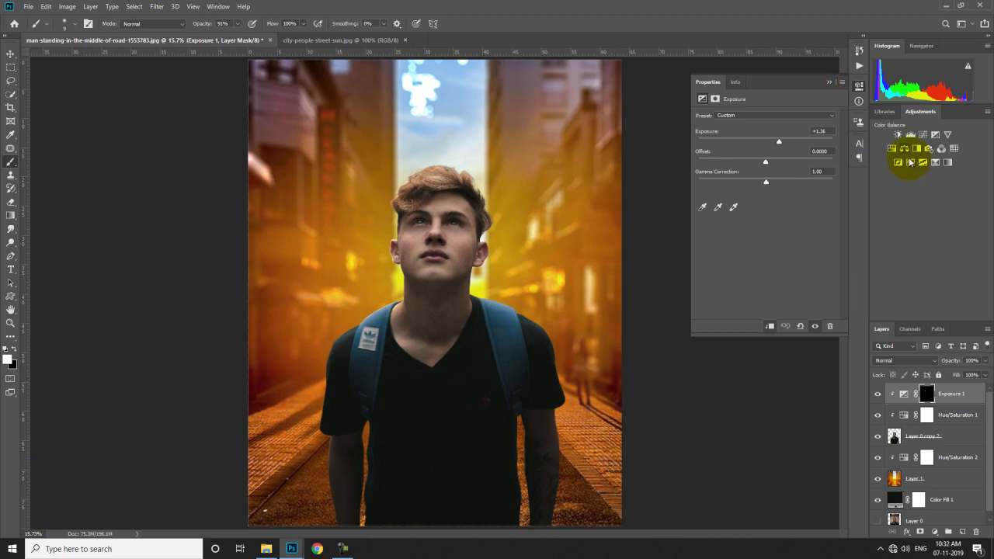
# Add a Selective Color adjustment clipped to the man, with Reds at Cyan -69, Magenta -14 and Yellow +33.
pyautogui.click(946, 162)
pyautogui.moveTo(765, 148); pyautogui.dragTo(750, 193)
pyautogui.click(756, 169)
pyautogui.moveTo(724, 148)
pyautogui.mouseDown()
pyautogui.moveTo(761, 150)
pyautogui.moveTo(731, 153)
pyautogui.mouseUp()
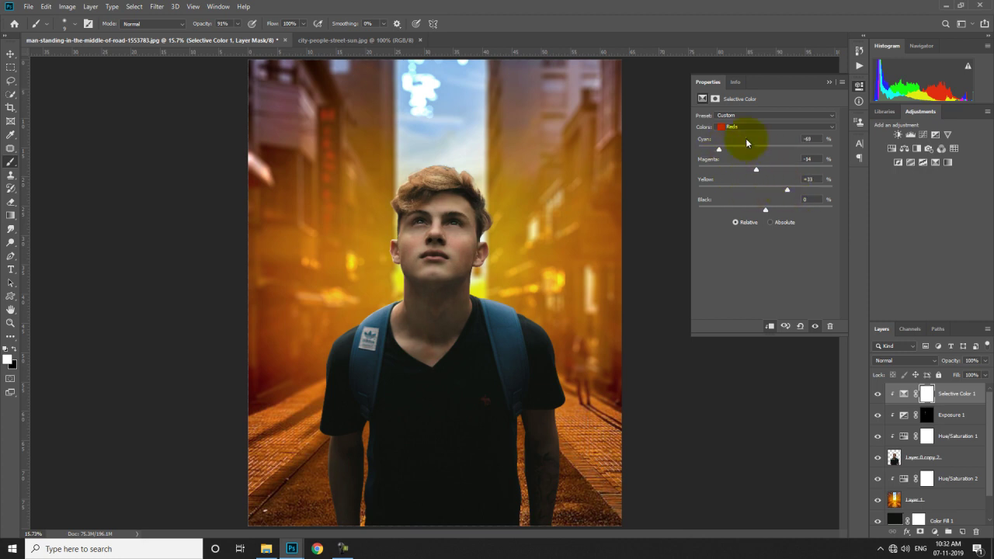
pyautogui.click(828, 81)
# Paint white on the Exposure mask along the right ear, the right neck edge and the right shoulder.
pyautogui.hotkey('ctrl', '+')
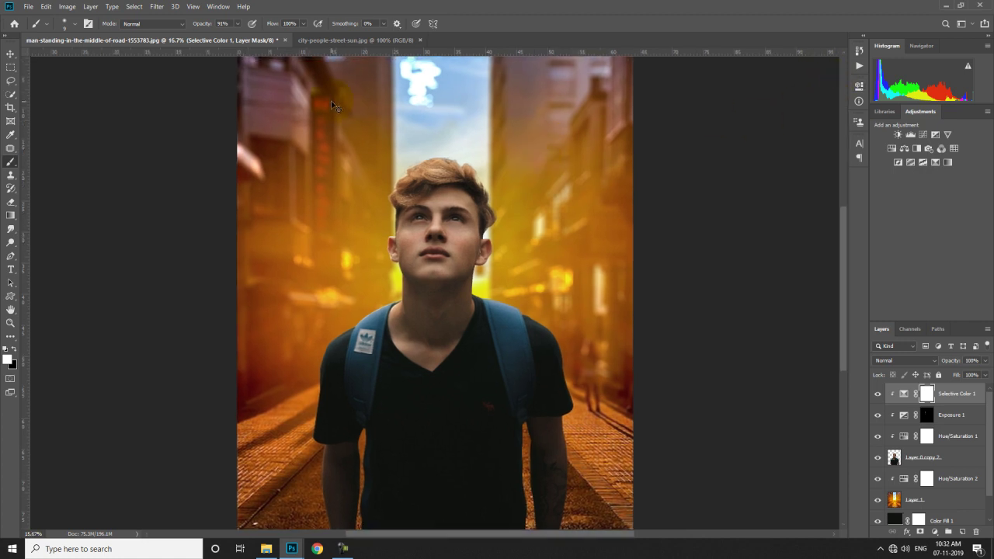
pyautogui.hotkey('ctrl', '+')
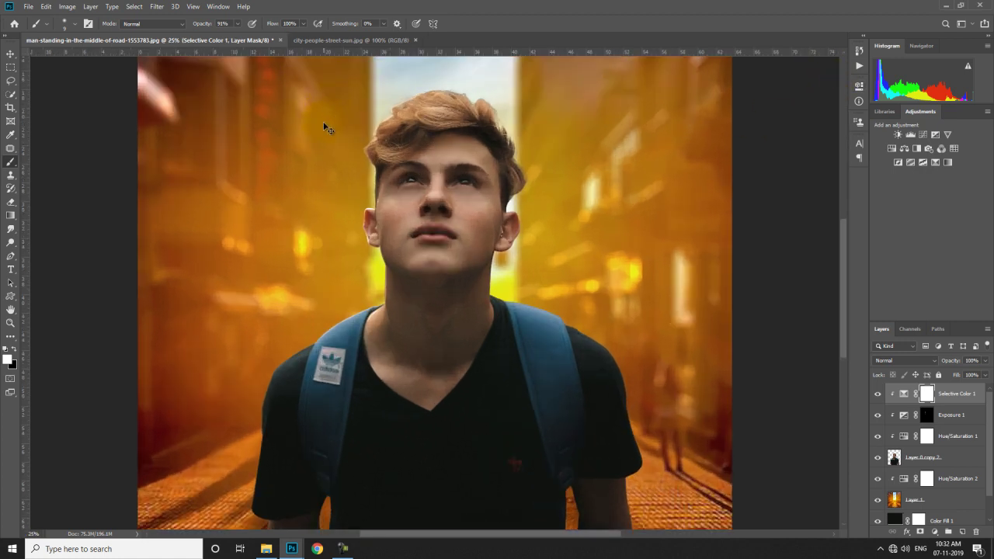
pyautogui.hotkey('ctrl', '+')
pyautogui.hotkey('ctrl', '+')
pyautogui.click(926, 413)
pyautogui.hotkey('ctrl', '+')
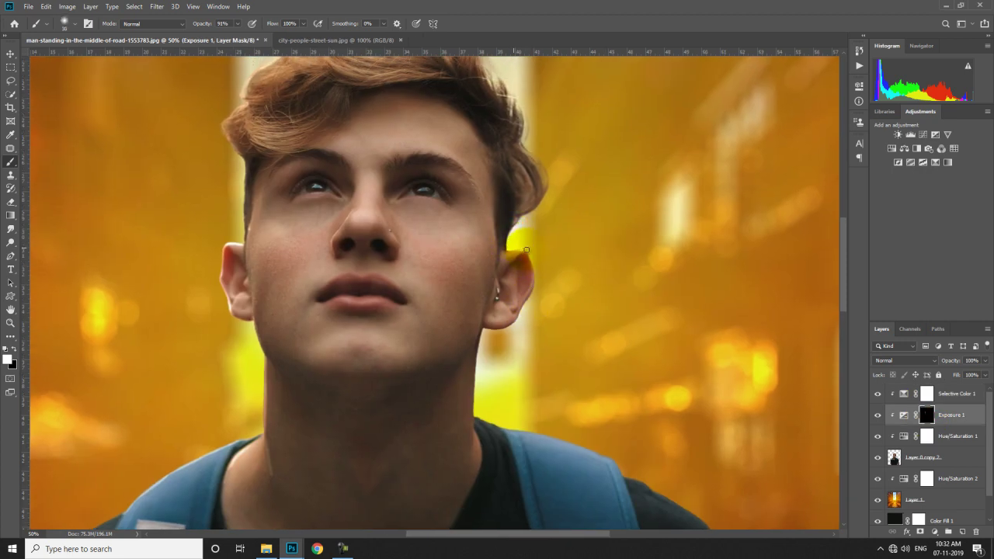
pyautogui.moveTo(536, 265); pyautogui.dragTo(518, 247)
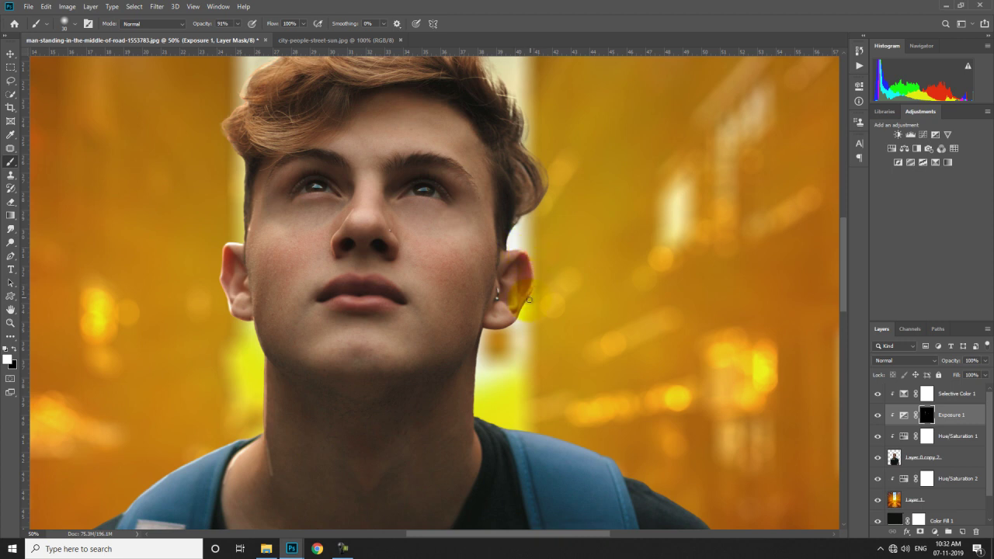
pyautogui.moveTo(509, 326)
pyautogui.mouseDown()
pyautogui.moveTo(484, 330)
pyautogui.moveTo(475, 361)
pyautogui.mouseUp()
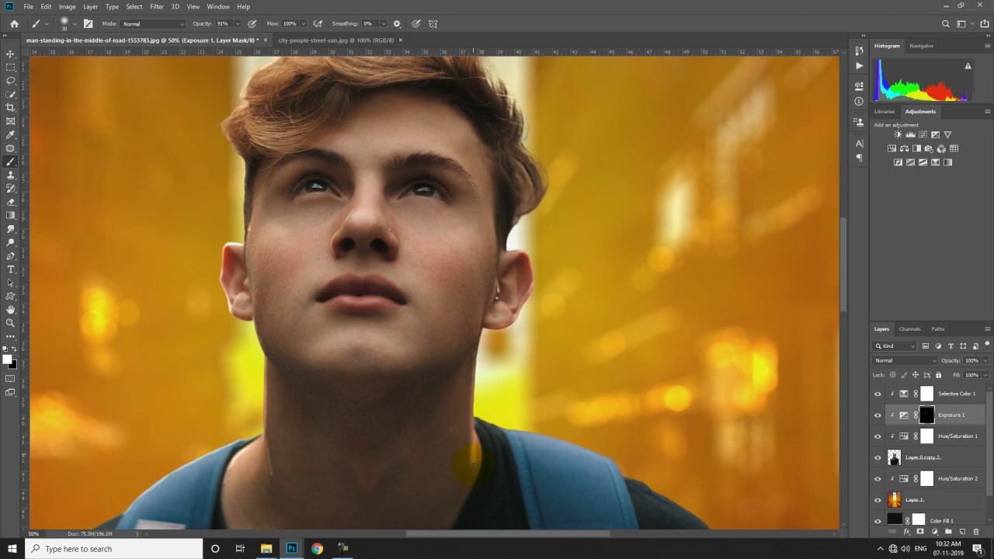
pyautogui.moveTo(478, 419)
pyautogui.mouseDown()
pyautogui.moveTo(626, 469)
pyautogui.moveTo(500, 322)
pyautogui.mouseUp()
pyautogui.moveTo(503, 322); pyautogui.dragTo(597, 398)
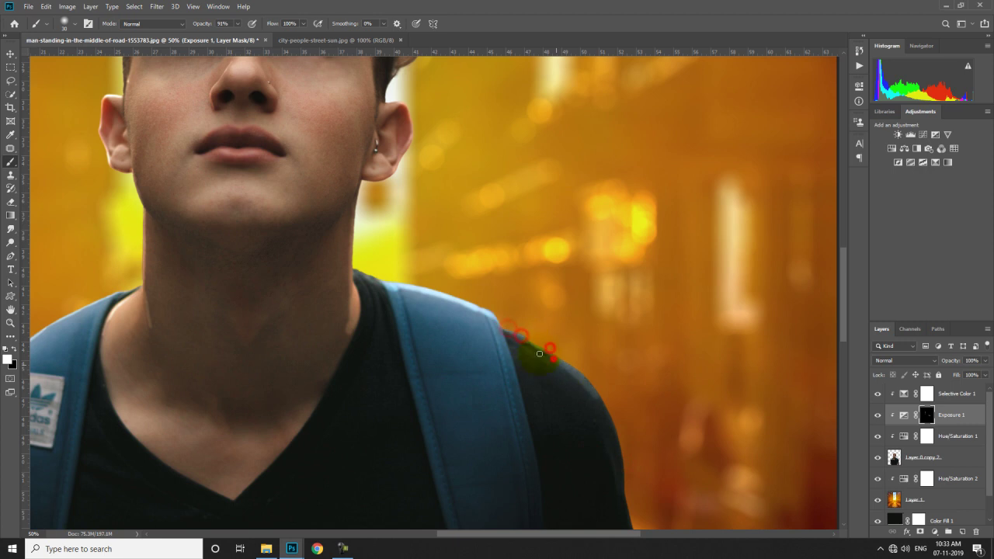
# Brush light across the mouth area on the Exposure mask and erase the excess with the Eraser.
pyautogui.press('e')
pyautogui.click(415, 298)
pyautogui.moveTo(339, 158); pyautogui.dragTo(458, 363)
pyautogui.press('b')
pyautogui.moveTo(316, 343)
pyautogui.mouseDown()
pyautogui.moveTo(367, 329)
pyautogui.moveTo(411, 355)
pyautogui.mouseUp()
pyautogui.press('e')
pyautogui.moveTo(313, 328)
pyautogui.mouseDown()
pyautogui.moveTo(360, 317)
pyautogui.moveTo(385, 325)
pyautogui.moveTo(404, 383)
pyautogui.moveTo(395, 328)
pyautogui.mouseUp()
pyautogui.click(404, 333)
# Soften the hard light edges beside the nose on the Exposure mask, alternating the Eraser and the brush.
pyautogui.moveTo(350, 248); pyautogui.dragTo(301, 296)
pyautogui.moveTo(313, 292); pyautogui.dragTo(346, 306)
pyautogui.click(9, 162)
pyautogui.moveTo(386, 262)
pyautogui.mouseDown()
pyautogui.moveTo(437, 301)
pyautogui.moveTo(403, 280)
pyautogui.moveTo(393, 256)
pyautogui.moveTo(414, 274)
pyautogui.moveTo(384, 244)
pyautogui.moveTo(439, 309)
pyautogui.moveTo(363, 258)
pyautogui.moveTo(413, 290)
pyautogui.mouseUp()
pyautogui.press('e')
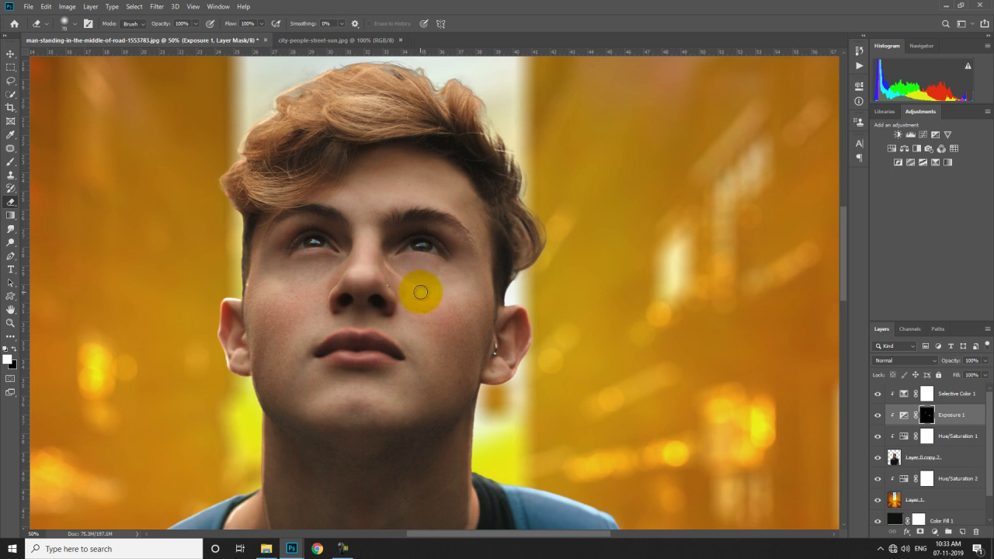
pyautogui.moveTo(420, 292)
pyautogui.mouseDown()
pyautogui.moveTo(444, 307)
pyautogui.moveTo(381, 277)
pyautogui.moveTo(426, 301)
pyautogui.mouseUp()
pyautogui.hotkey('ctrl', '0')
pyautogui.hotkey('ctrl', '+')
pyautogui.scroll(3, 544, 243)
pyautogui.hotkey('ctrl', '+')
pyautogui.hotkey('ctrl', '+')
pyautogui.hotkey('ctrl', '+')
pyautogui.hotkey('ctrl', '0')
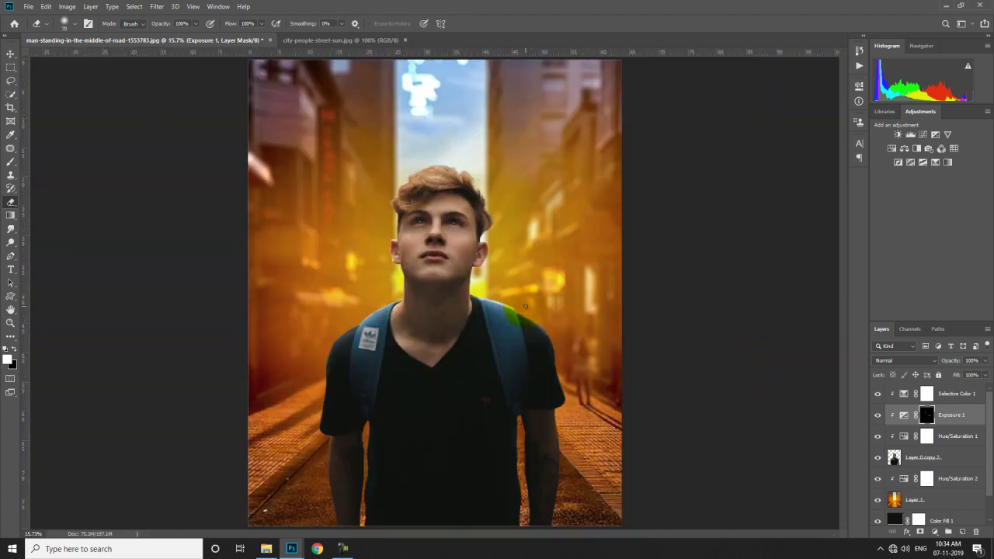
# Paint black over the neck on the Exposure mask with a larger brush to remove stray light.
pyautogui.press('b')
pyautogui.hotkey('ctrl', '+')
pyautogui.hotkey('ctrl', '+')
pyautogui.hotkey('ctrl', '+')
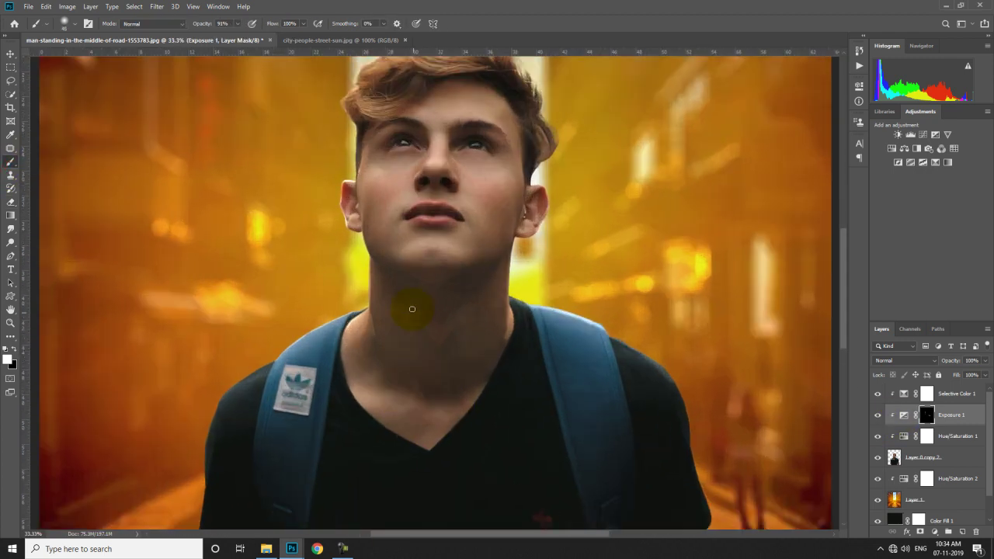
pyautogui.press('x')
pyautogui.rightClick(418, 271)
pyautogui.moveTo(482, 290); pyautogui.dragTo(500, 286)
pyautogui.click(408, 255)
pyautogui.moveTo(399, 272); pyautogui.dragTo(437, 321)
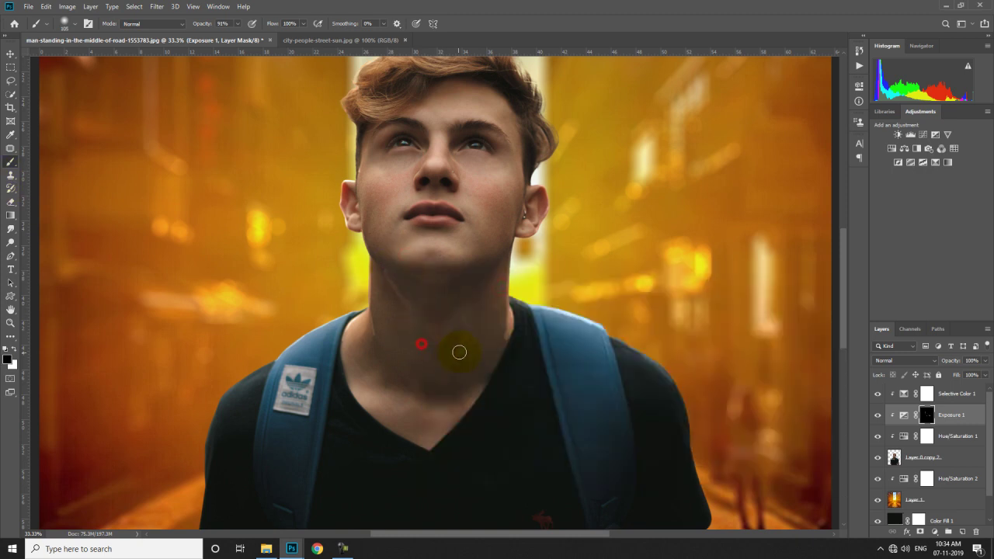
# Paint white on the Exposure mask along the left shoulder and backpack strap to brighten them.
pyautogui.hotkey('ctrl', '0')
pyautogui.hotkey('ctrl', '+')
pyautogui.hotkey('ctrl', '+')
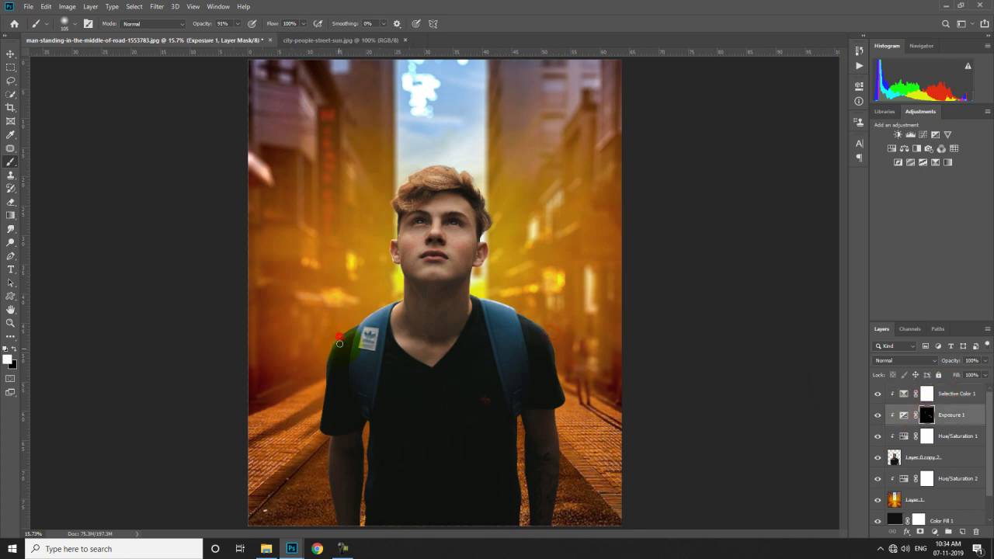
pyautogui.moveTo(339, 343)
pyautogui.mouseDown()
pyautogui.moveTo(312, 348)
pyautogui.moveTo(392, 332)
pyautogui.moveTo(409, 363)
pyautogui.moveTo(403, 325)
pyautogui.mouseUp()
pyautogui.press('x')
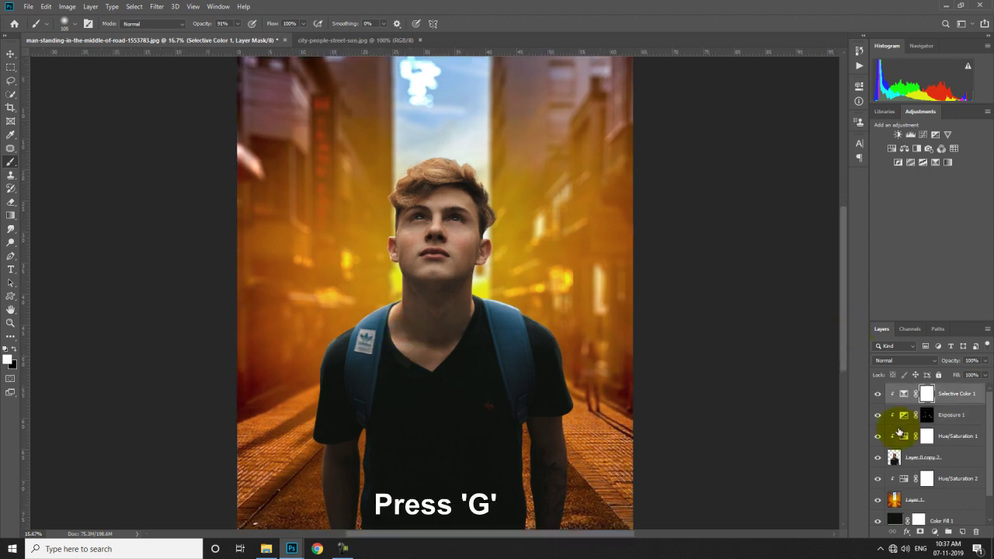
# On a new top layer, draw a yellow-to-transparent radial gradient centred beside the left side of the man's jaw.
pyautogui.click(963, 531)
pyautogui.press('g')
pyautogui.click(130, 24)
pyautogui.moveTo(378, 271); pyautogui.dragTo(464, 376)
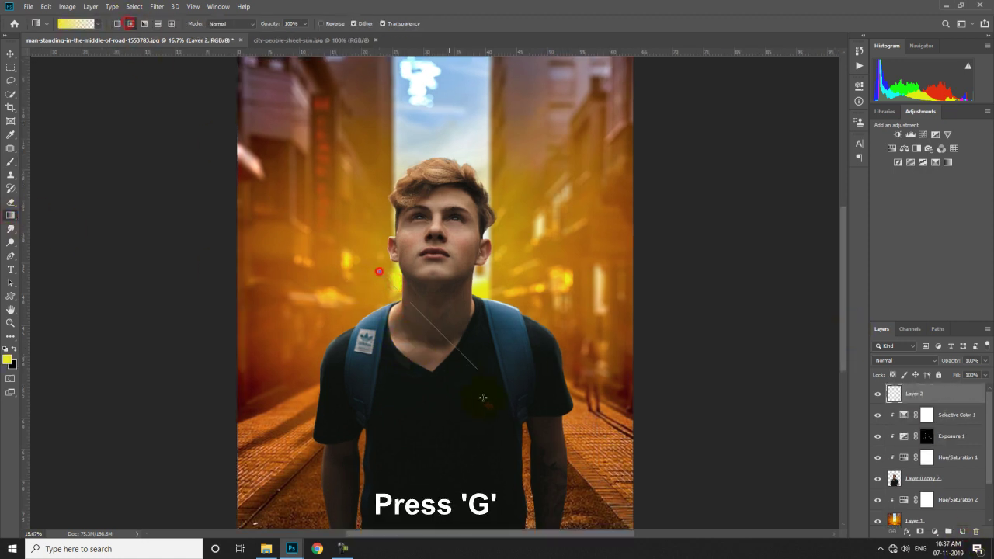
pyautogui.hotkey('ctrl', 'z')
pyautogui.moveTo(383, 270); pyautogui.dragTo(466, 377)
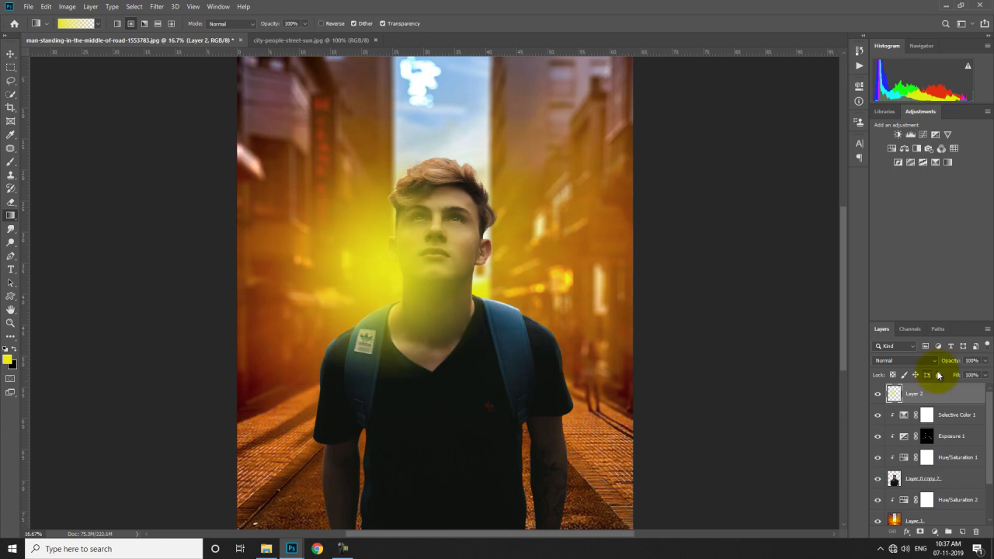
# Set the gradient layer to Overlay, clip it to the man and lower its fill to 29%.
pyautogui.click(913, 360)
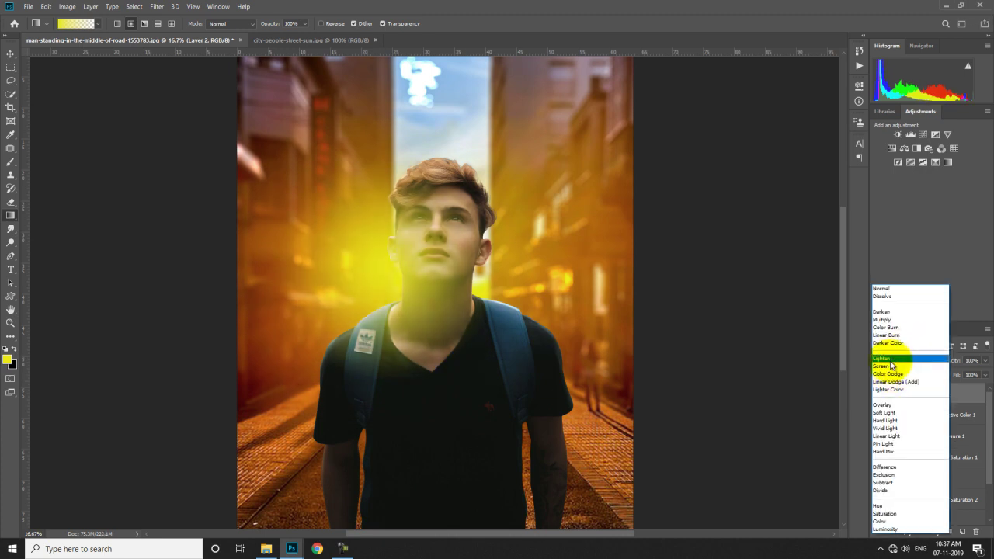
pyautogui.click(882, 405)
pyautogui.keyDown('alt'); pyautogui.click(889, 404); pyautogui.keyUp('alt')
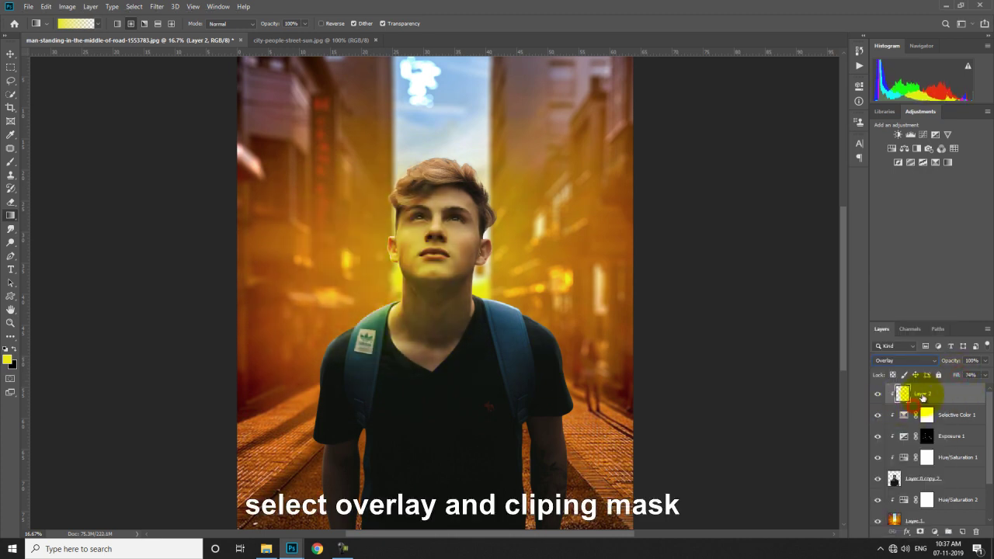
pyautogui.moveTo(955, 374); pyautogui.dragTo(929, 375)
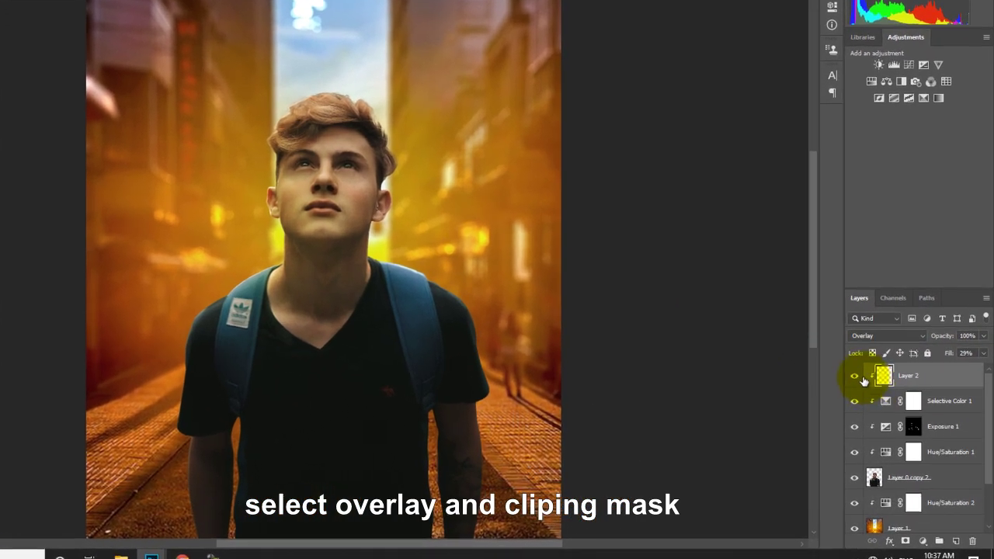
# Compare the man with the yellow gradient layer hidden and shown.
pyautogui.click(878, 394)
pyautogui.click(857, 378)
pyautogui.moveTo(388, 259); pyautogui.dragTo(369, 255)
pyautogui.click(854, 376)
pyautogui.click(855, 375)
pyautogui.moveTo(439, 206); pyautogui.dragTo(433, 207)
# Duplicate the gradient layer, clip the copy to the man and set the lower gradient layer's fill to 23%.
pyautogui.hotkey('ctrl', 'j')
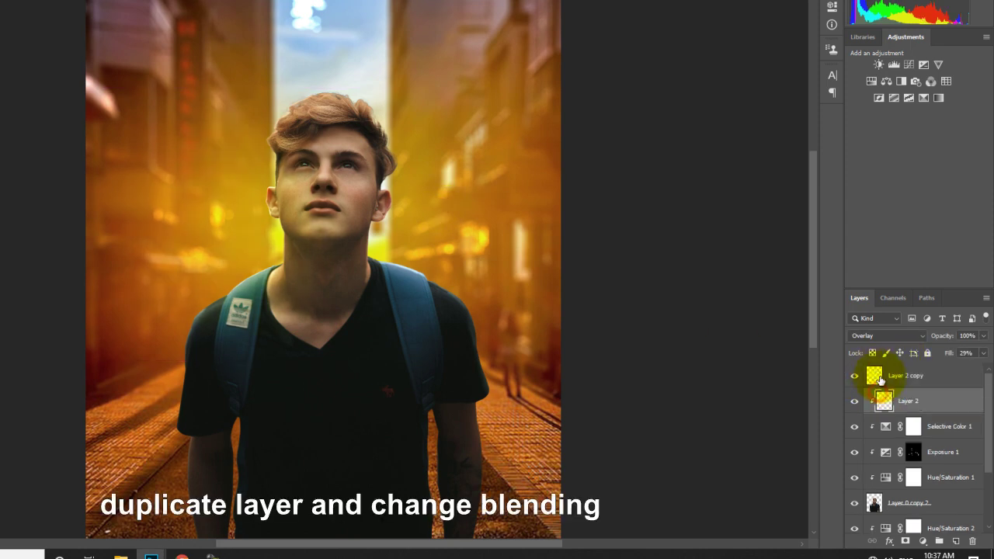
pyautogui.click(873, 336)
pyautogui.click(871, 352)
pyautogui.moveTo(951, 356); pyautogui.dragTo(947, 357)
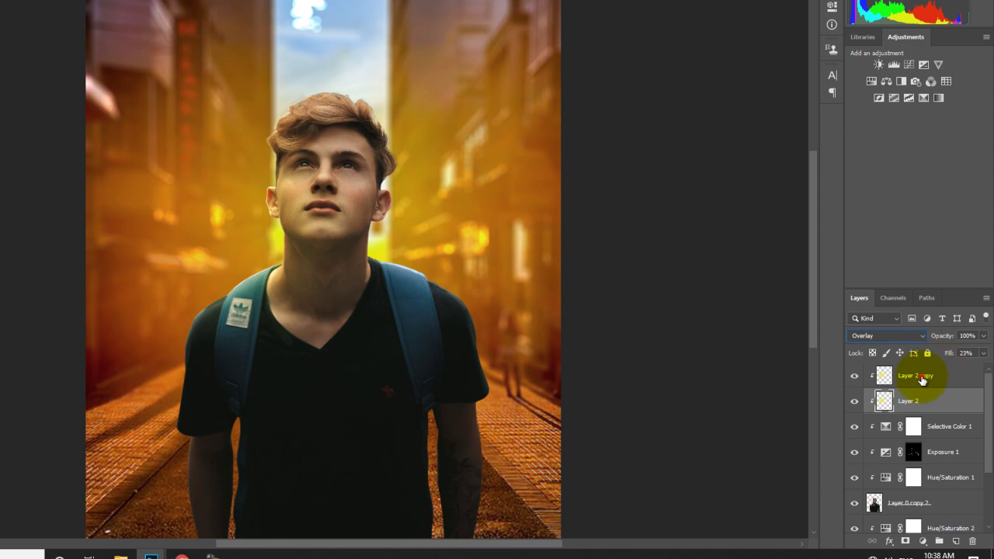
# Set the lower yellow gradient layer to Color Dodge at 18% fill and compare the man with it hidden and shown.
pyautogui.click(917, 400)
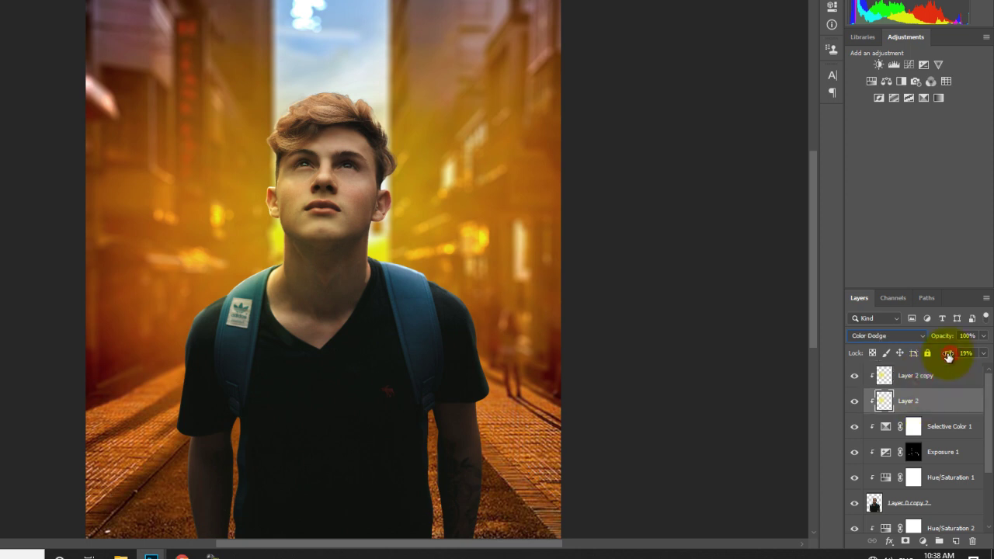
pyautogui.click(855, 402)
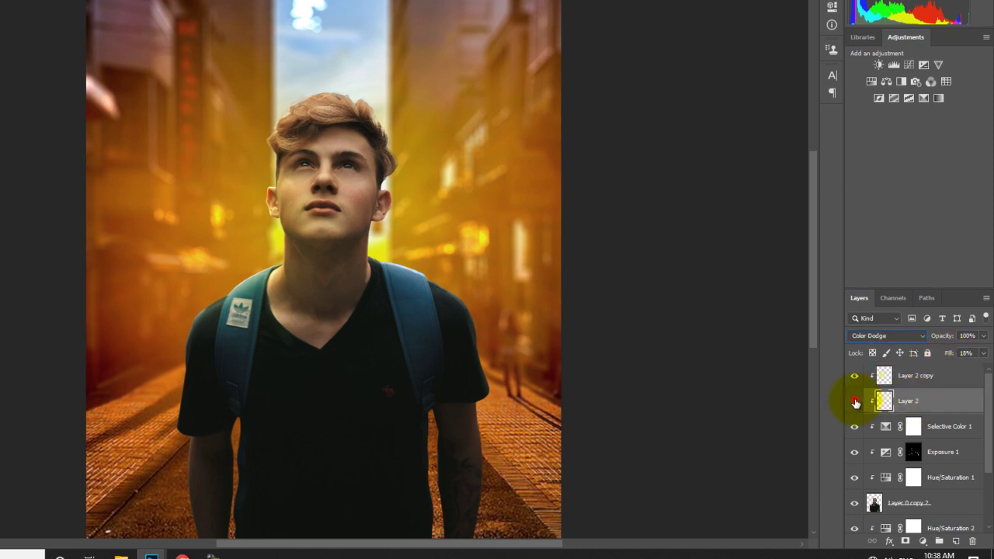
pyautogui.click(855, 401)
pyautogui.click(910, 375)
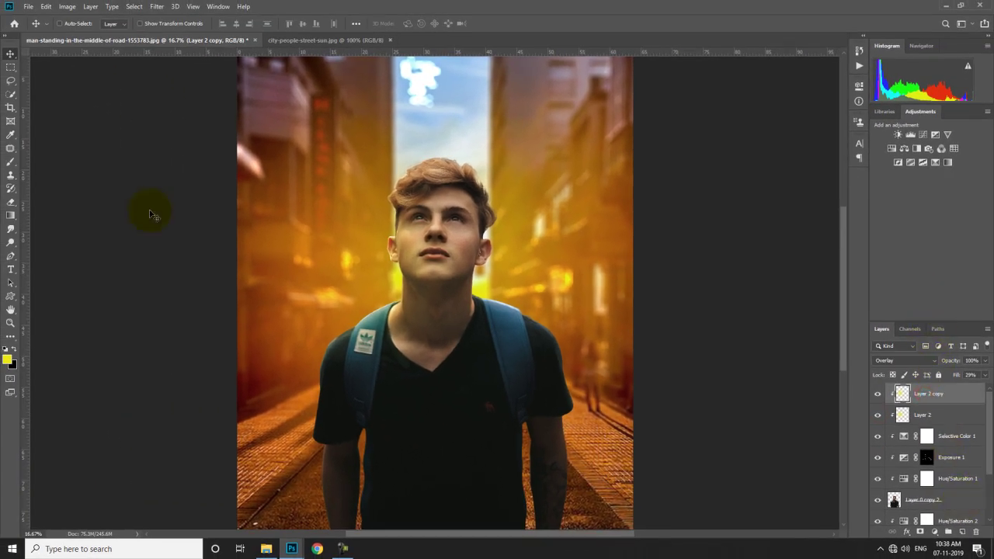
# On a new layer clipped to the man, draw radial gradients above his hair, sampling the pale sky colour for the last one.
pyautogui.click(962, 531)
pyautogui.keyDown('alt'); pyautogui.click(894, 404); pyautogui.keyUp('alt')
pyautogui.click(11, 215)
pyautogui.moveTo(443, 143); pyautogui.dragTo(447, 192)
pyautogui.moveTo(410, 150); pyautogui.dragTo(437, 201)
pyautogui.keyDown('alt'); pyautogui.click(475, 150); pyautogui.keyUp('alt')
pyautogui.moveTo(473, 162); pyautogui.dragTo(460, 198)
# Set the hair glow layer to Overlay and lower its fill to 32%.
pyautogui.click(904, 361)
pyautogui.click(901, 406)
pyautogui.moveTo(956, 375); pyautogui.dragTo(925, 385)
# Duplicate the hair glow layer, clip the copy to the man, set it to Color Dodge and lower its fill.
pyautogui.hotkey('ctrl', 'j')
pyautogui.click(916, 413)
pyautogui.click(912, 394)
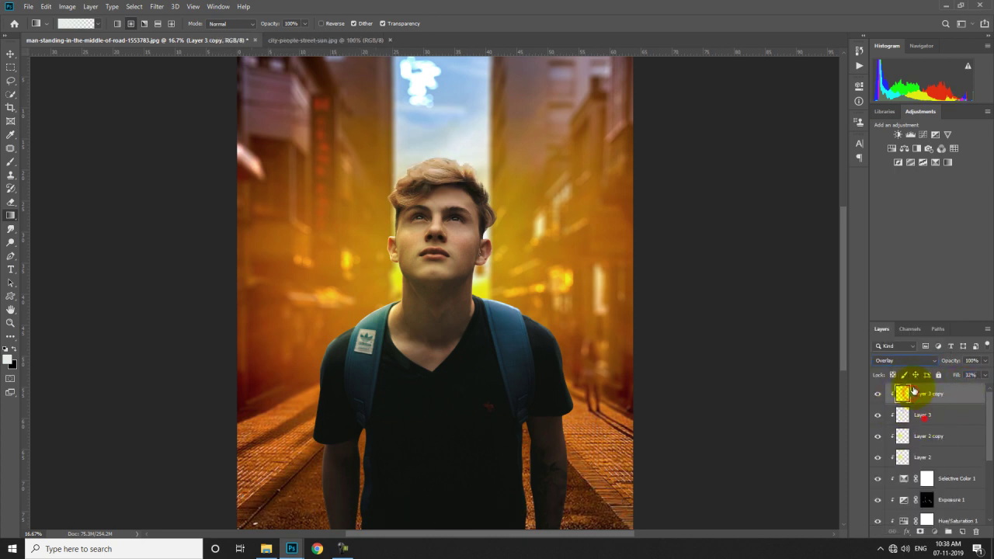
pyautogui.click(904, 360)
pyautogui.click(907, 372)
pyautogui.moveTo(955, 375); pyautogui.dragTo(947, 374)
# On a new clipped layer, draw gradients along the man's right-hand cheek and hair plus a sampled-yellow one beside his neck, blended as Overlay.
pyautogui.click(962, 530)
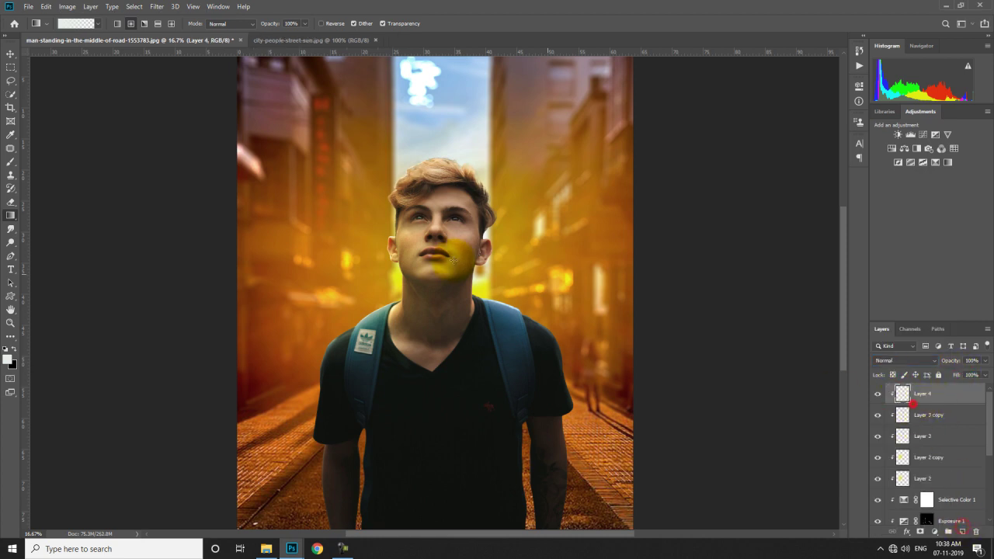
pyautogui.moveTo(480, 253); pyautogui.dragTo(451, 262)
pyautogui.moveTo(505, 196); pyautogui.dragTo(466, 226)
pyautogui.keyDown('alt'); pyautogui.click(485, 287); pyautogui.keyUp('alt')
pyautogui.moveTo(482, 290); pyautogui.dragTo(456, 303)
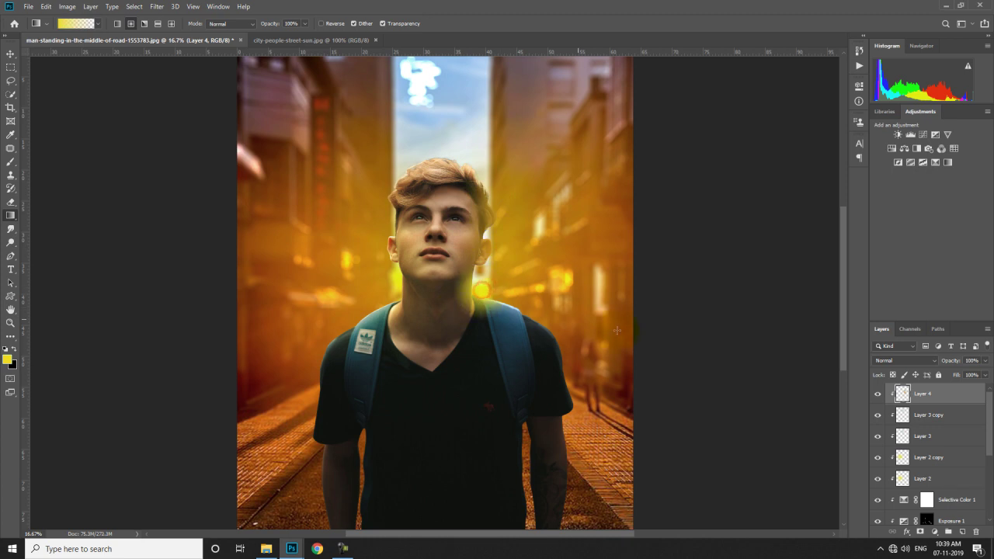
pyautogui.click(901, 361)
pyautogui.click(888, 404)
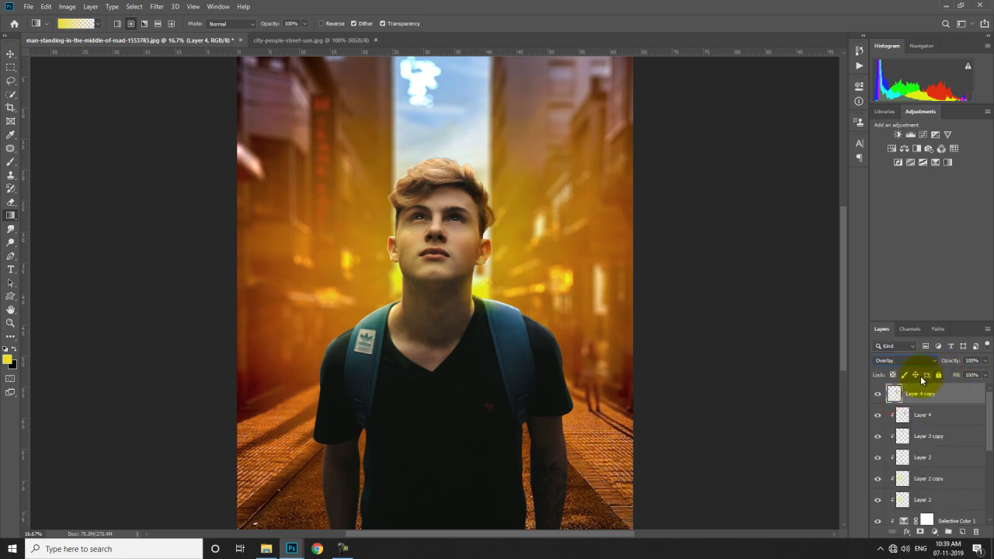
# Duplicate the cheek and neck glow layer, clip the copy to the man and set it to Color Dodge at 43% fill.
pyautogui.hotkey('ctrl', 'j')
pyautogui.click(894, 360)
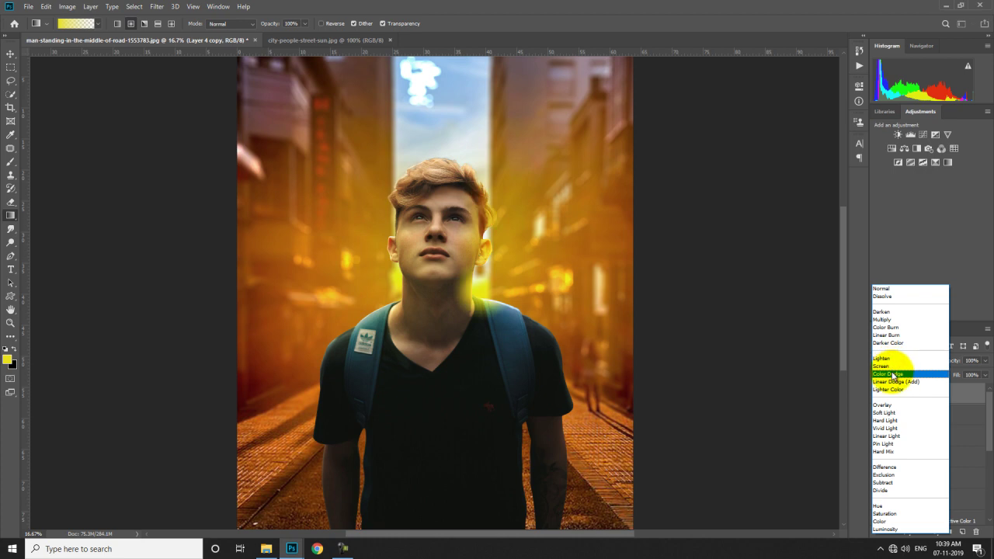
pyautogui.click(893, 373)
pyautogui.moveTo(957, 376); pyautogui.dragTo(928, 378)
# Lower the fill of the Overlay cheek glow layer and set its Color Dodge copy's opacity to 70%.
pyautogui.click(932, 413)
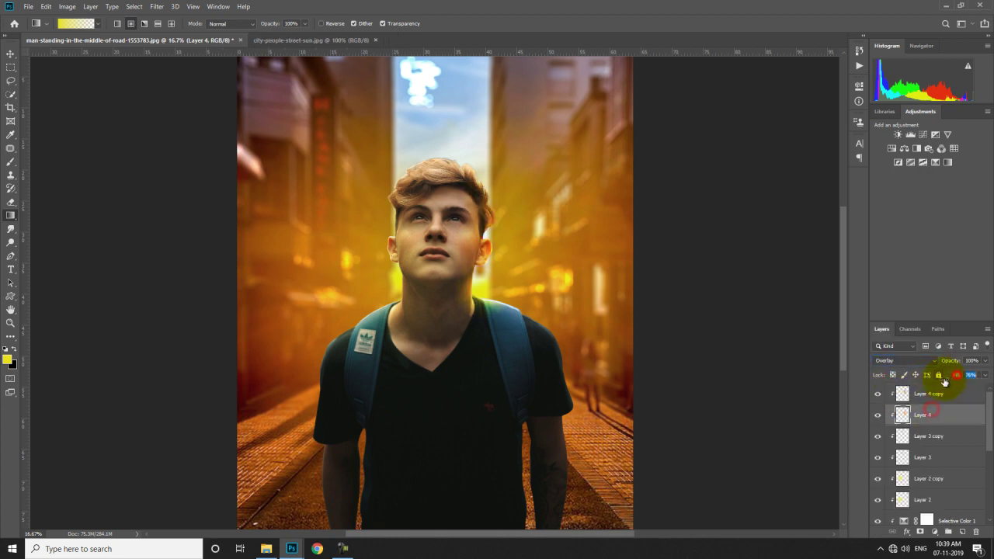
pyautogui.hotkey('ctrl', '-')
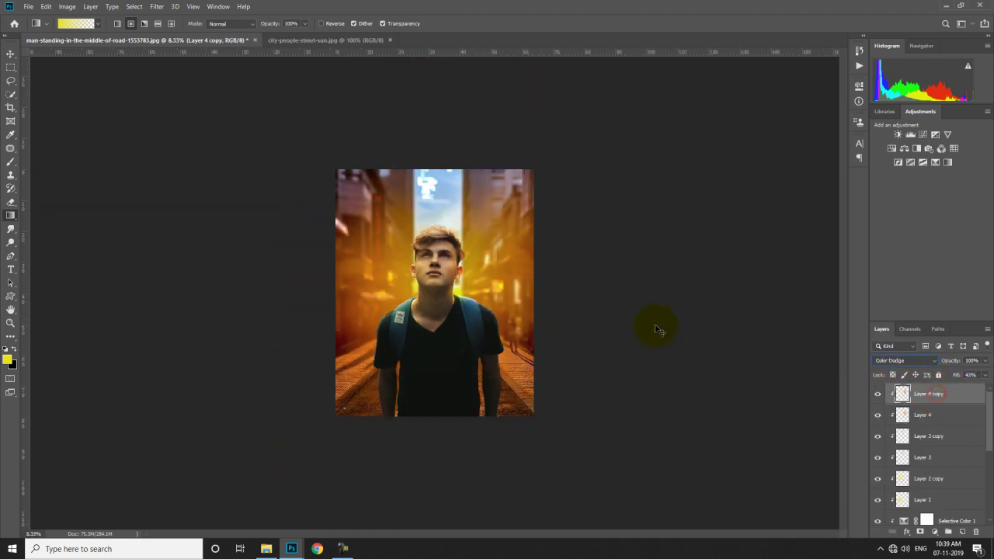
pyautogui.click(917, 478)
pyautogui.click(921, 498)
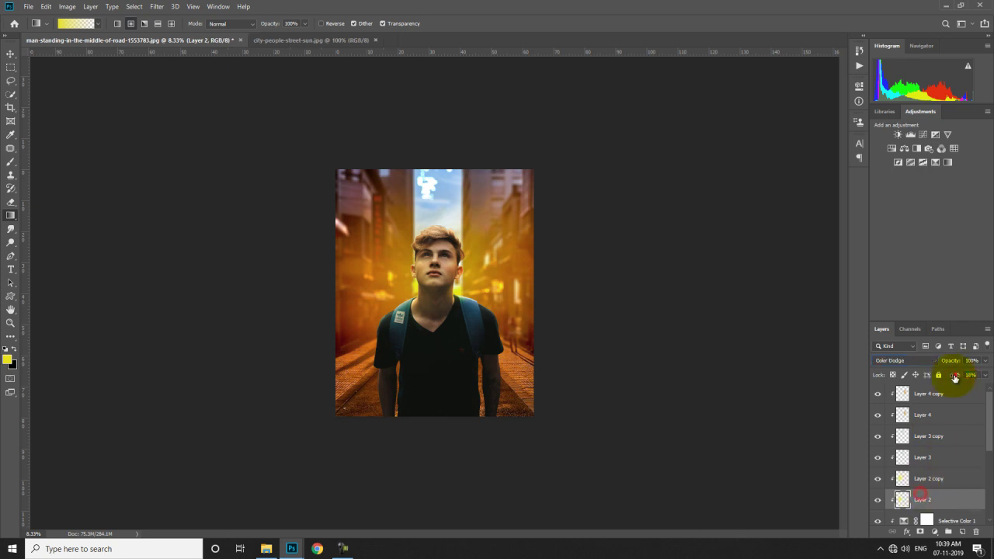
pyautogui.click(924, 393)
pyautogui.moveTo(952, 363); pyautogui.dragTo(940, 362)
pyautogui.click(934, 410)
pyautogui.click(937, 393)
# Duplicate the blurred street layer and bring the original to the top of the layer stack.
pyautogui.hotkey('ctrl', '0')
pyautogui.scroll(-5, 927, 411)
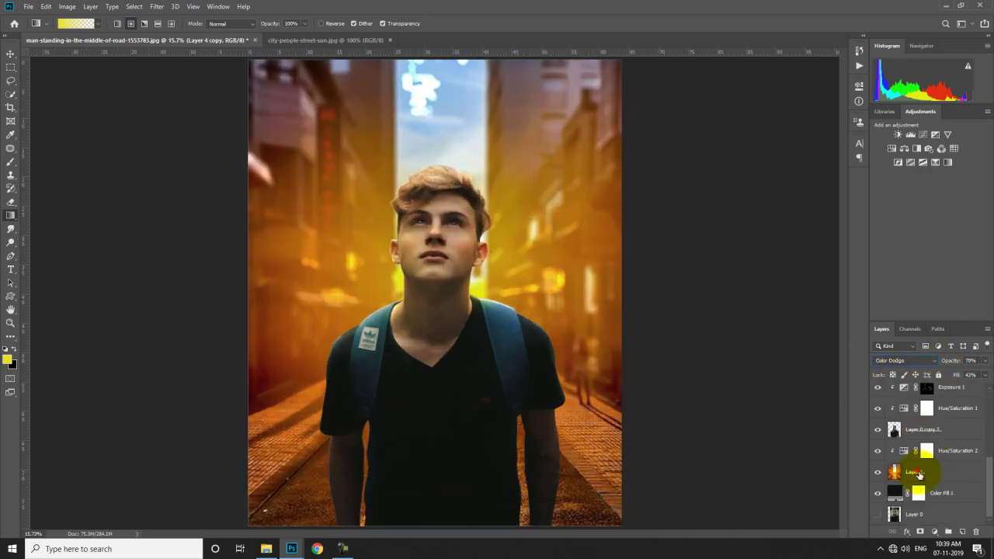
pyautogui.click(913, 492)
pyautogui.hotkey('ctrl', 'j')
pyautogui.click(914, 493)
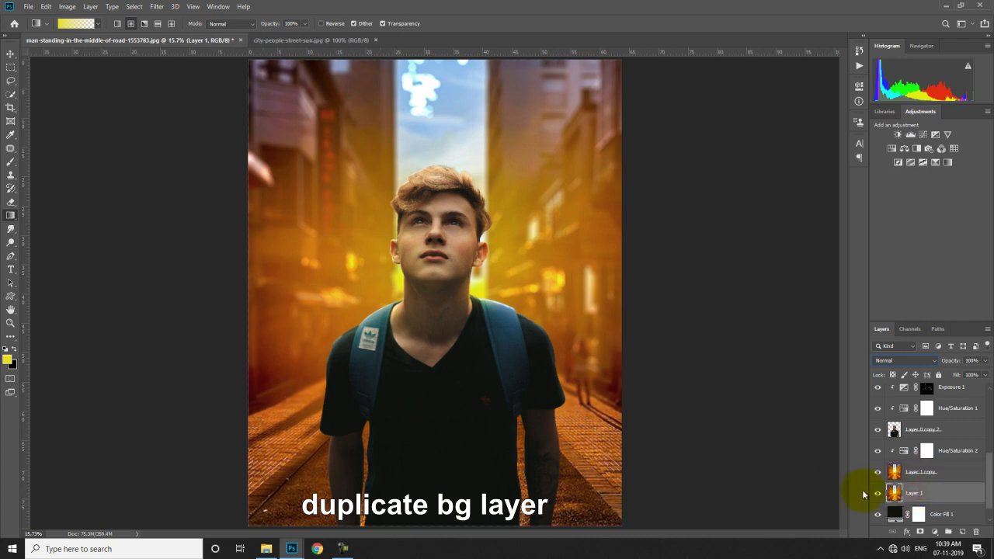
pyautogui.hotkey('ctrl', 'shift', ']')
# Apply the Average blur to the top street layer and set its blend mode to Color.
pyautogui.click(156, 6)
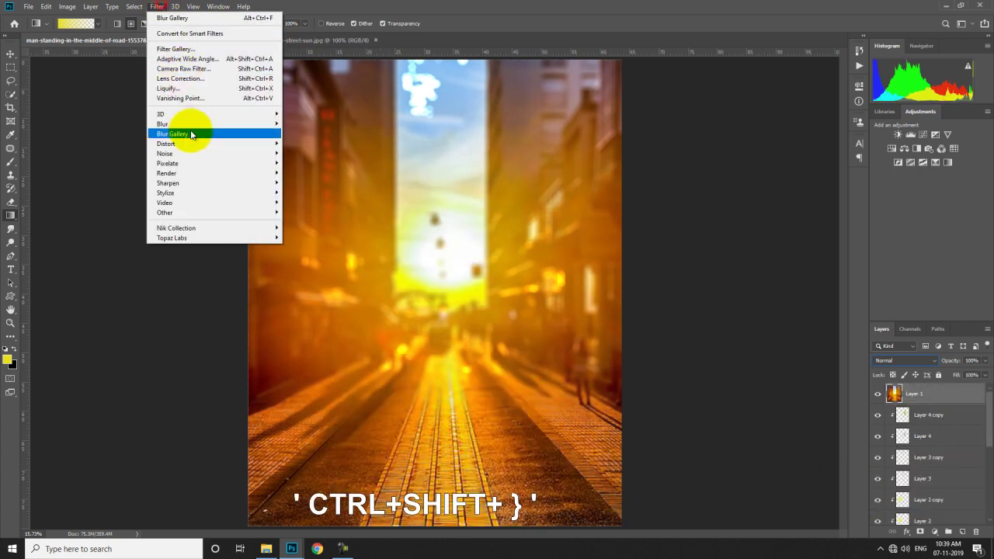
pyautogui.moveTo(193, 125)
pyautogui.click(289, 123)
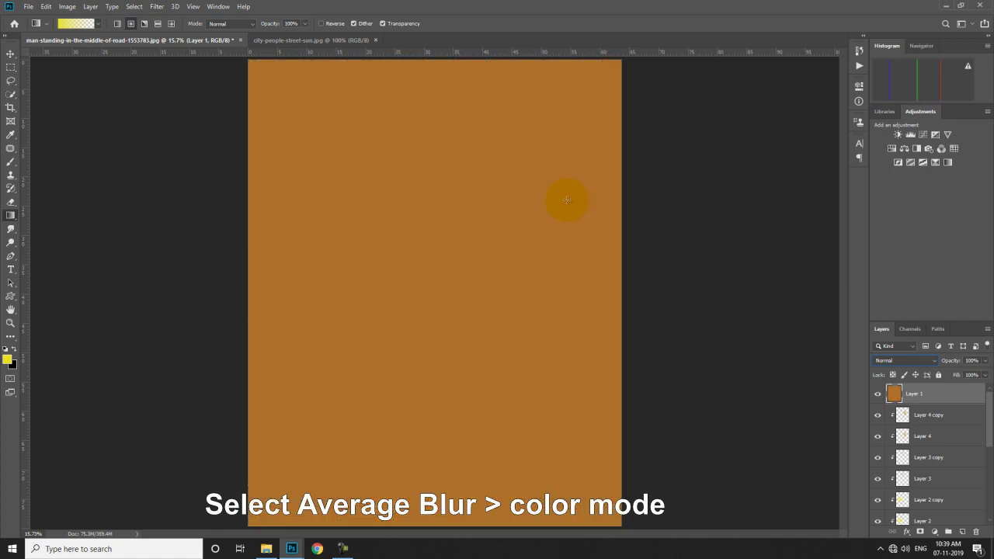
pyautogui.click(901, 361)
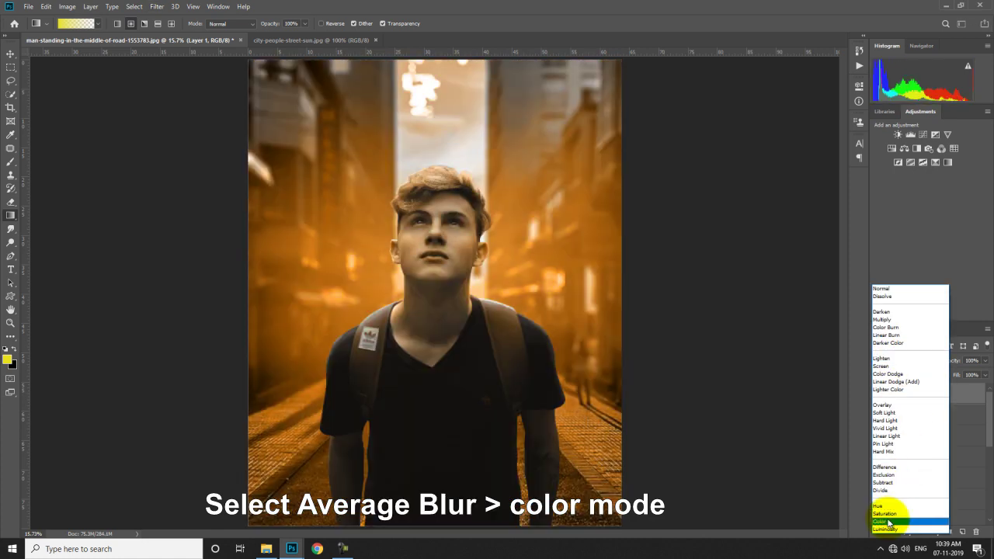
pyautogui.click(887, 521)
# Lower the averaged colour layer to 31% opacity and 28% fill, comparing the image with it hidden and shown.
pyautogui.moveTo(962, 365); pyautogui.dragTo(921, 392)
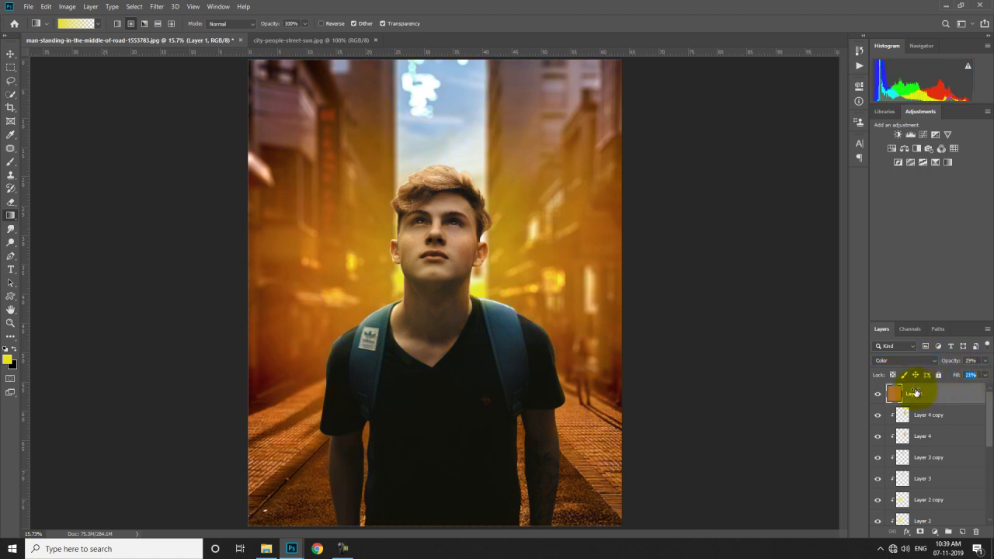
pyautogui.click(878, 395)
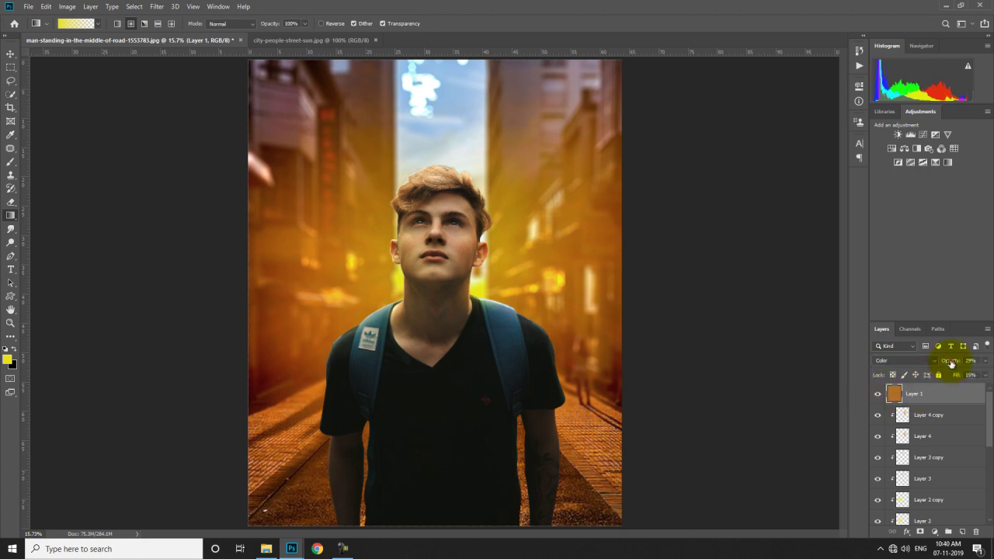
pyautogui.click(878, 395)
pyautogui.click(878, 395)
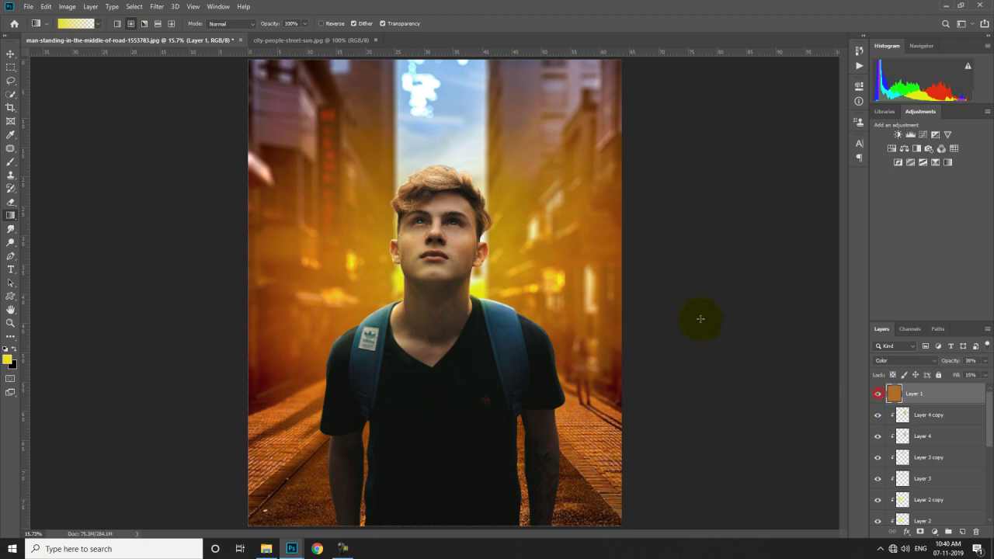
pyautogui.hotkey('ctrl', '-')
pyautogui.click(11, 53)
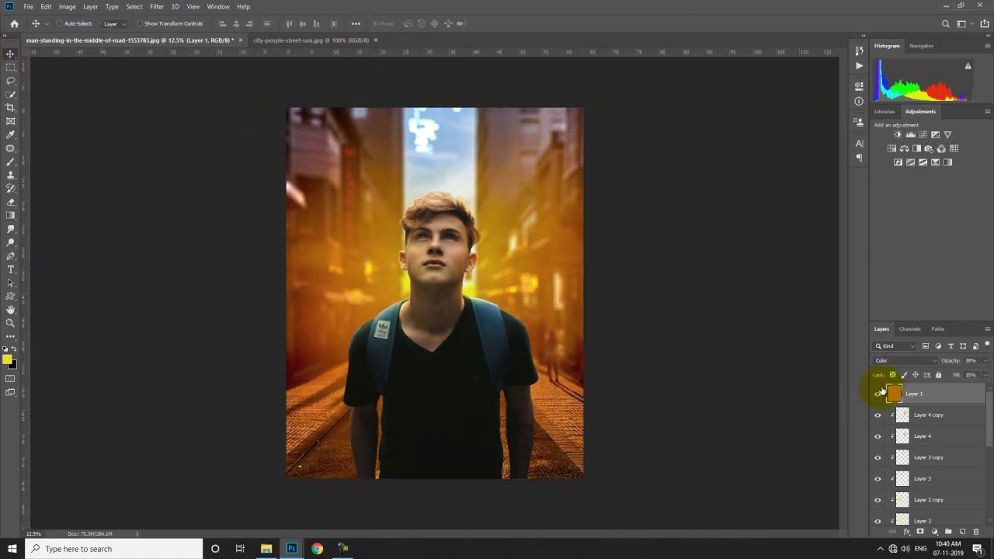
pyautogui.moveTo(945, 377); pyautogui.dragTo(960, 376)
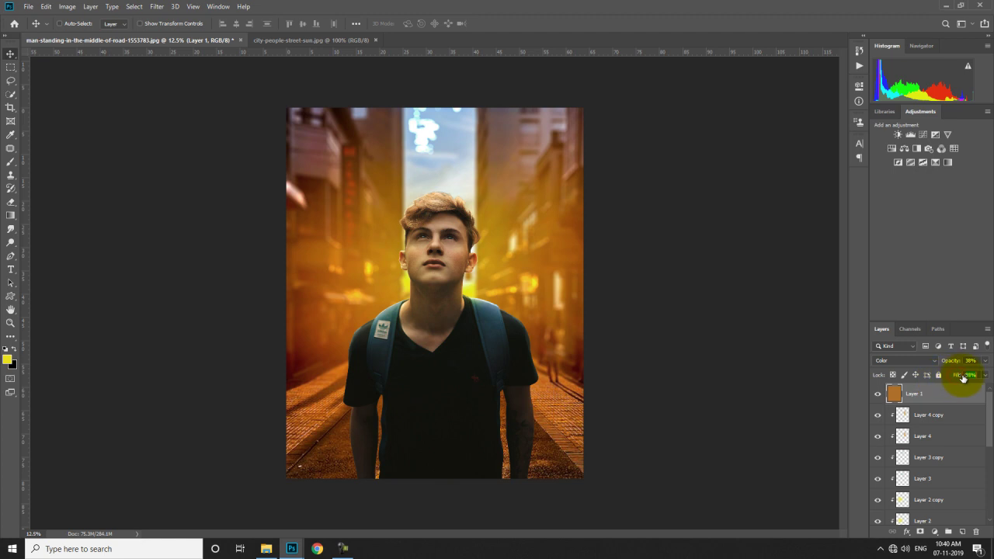
pyautogui.click(878, 394)
pyautogui.click(878, 394)
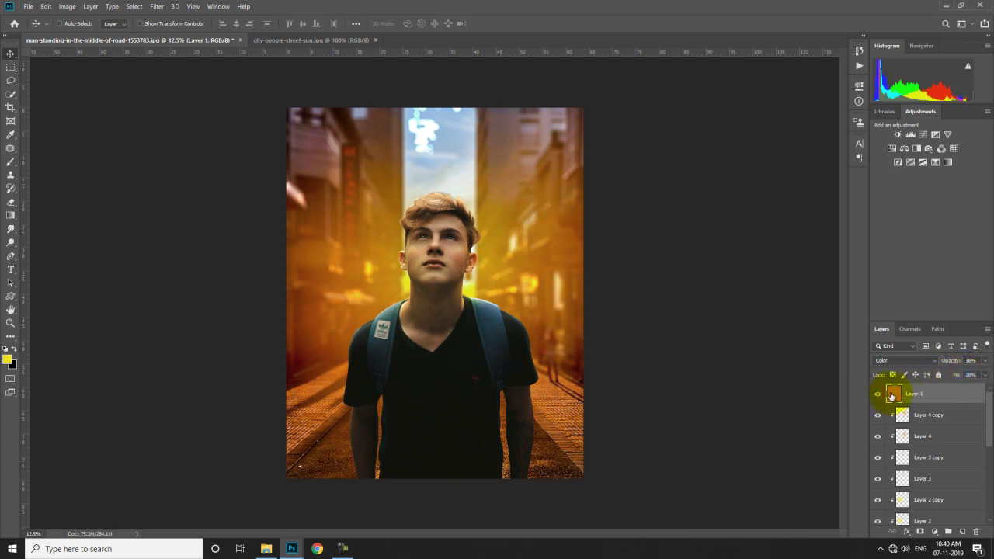
pyautogui.hotkey('ctrl', '0')
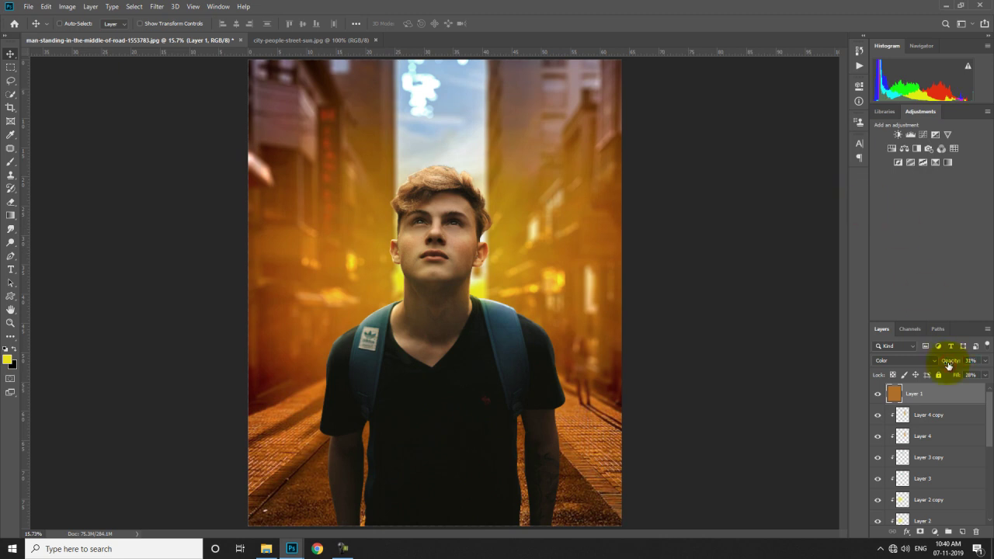
# Add a Photo Filter adjustment on top using Cooling Filter (80) and increase its density.
pyautogui.click(929, 149)
pyautogui.click(761, 114)
pyautogui.click(762, 114)
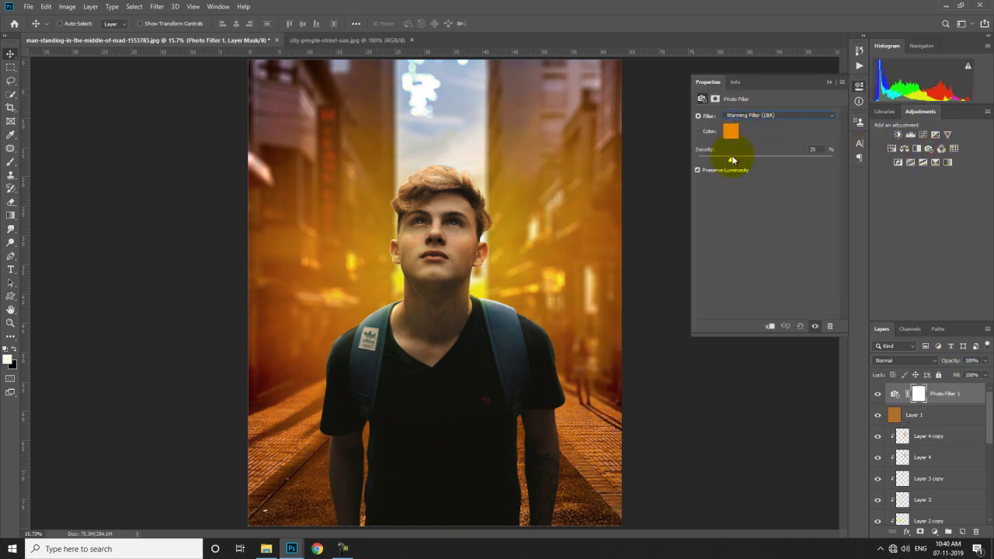
pyautogui.press('Down')
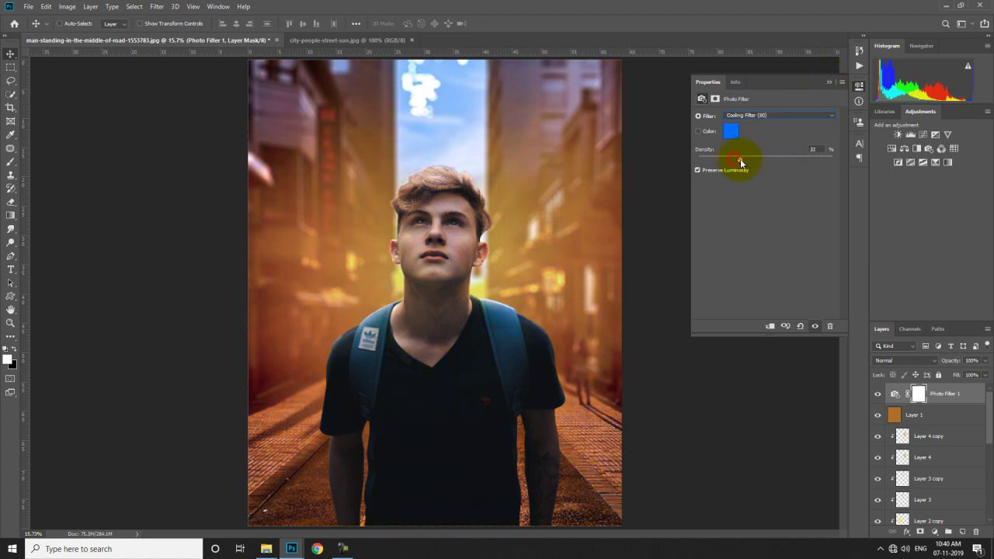
pyautogui.click(829, 82)
# Apply Image to the Photo Filter's mask using Layer 0, the RGB channel and Multiply blending at 100% opacity.
pyautogui.click(918, 394)
pyautogui.click(88, 7)
pyautogui.moveTo(66, 7)
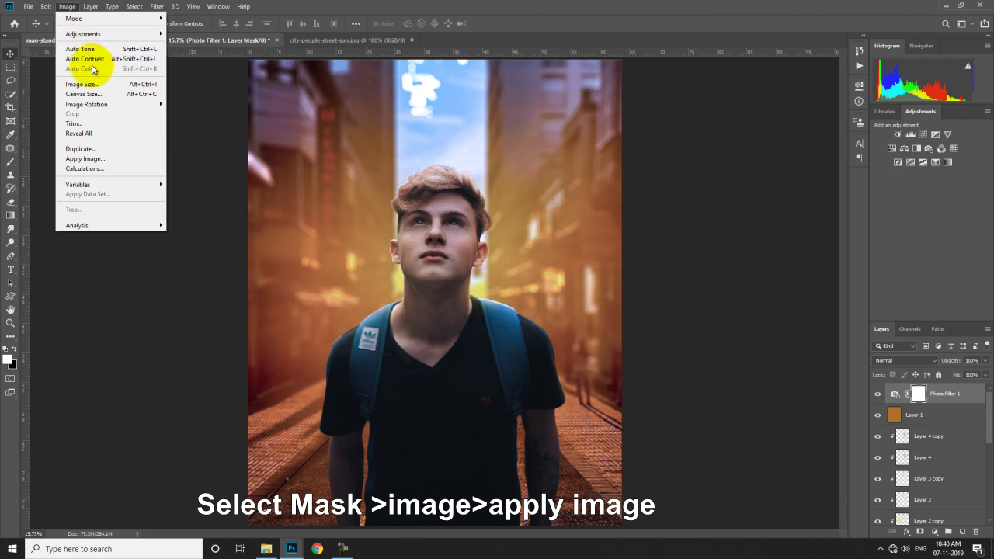
pyautogui.click(87, 159)
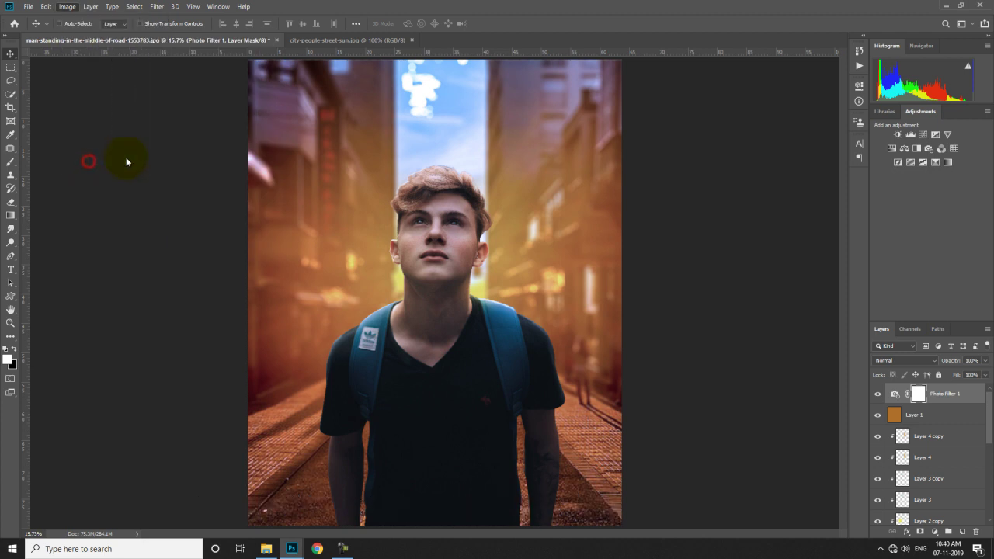
pyautogui.click(519, 127)
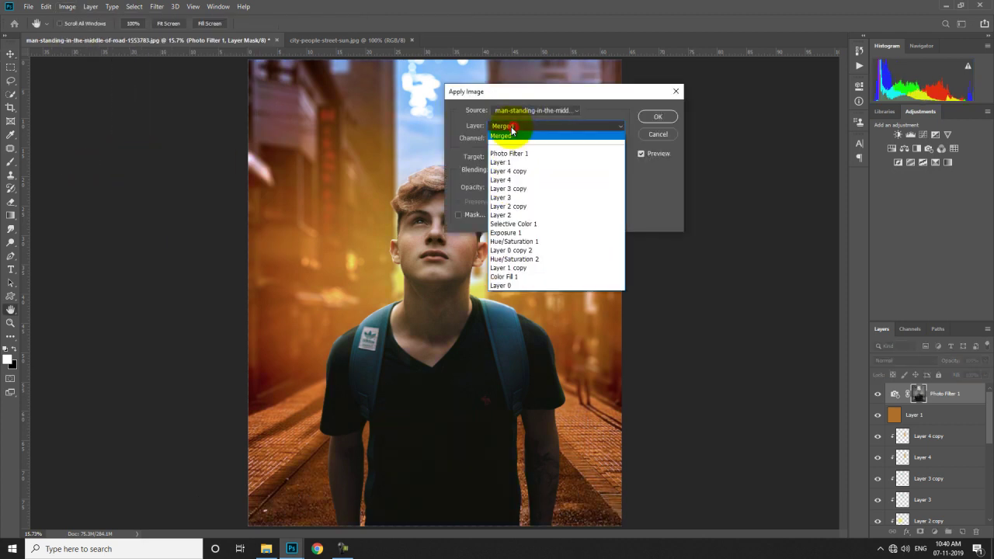
pyautogui.click(513, 285)
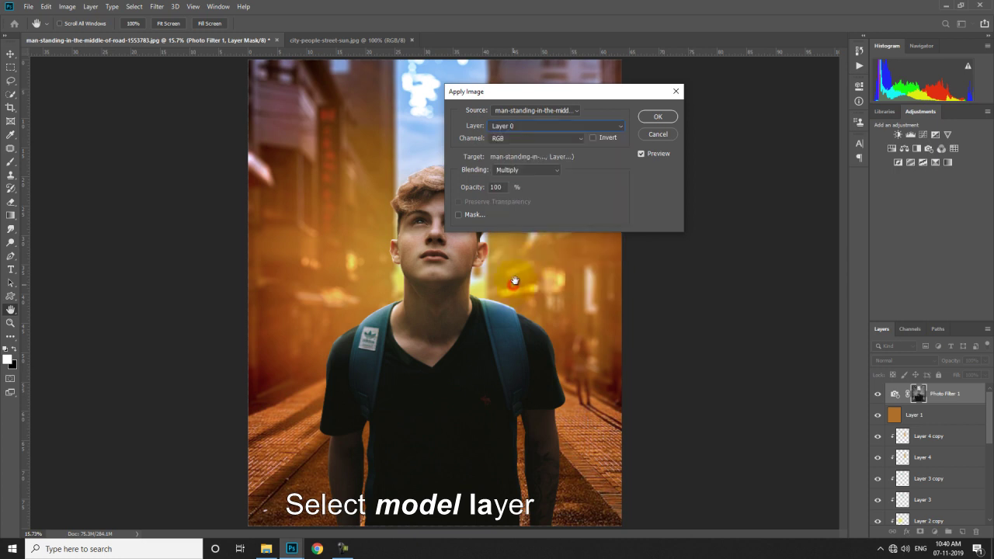
pyautogui.click(653, 118)
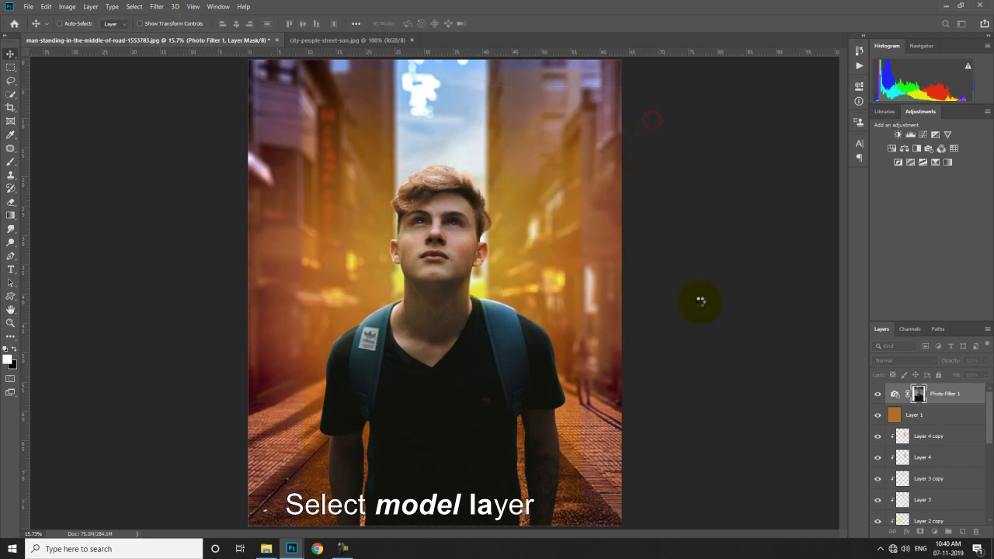
# Lower the Photo Filter layer's fill to 47% and compare the image with the filter hidden and shown.
pyautogui.click(877, 394)
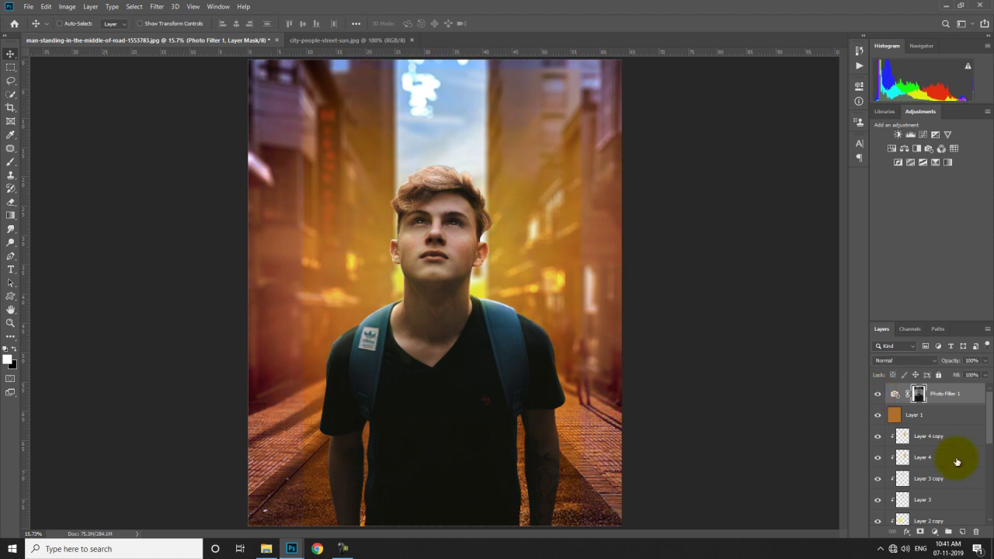
pyautogui.scroll(-10, 953, 453)
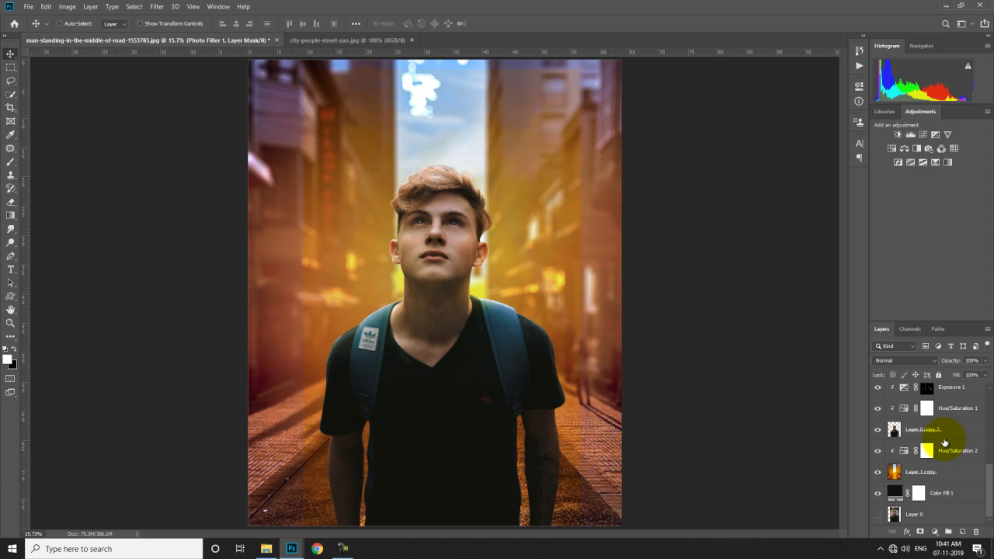
pyautogui.scroll(10, 944, 442)
pyautogui.moveTo(961, 378); pyautogui.dragTo(942, 380)
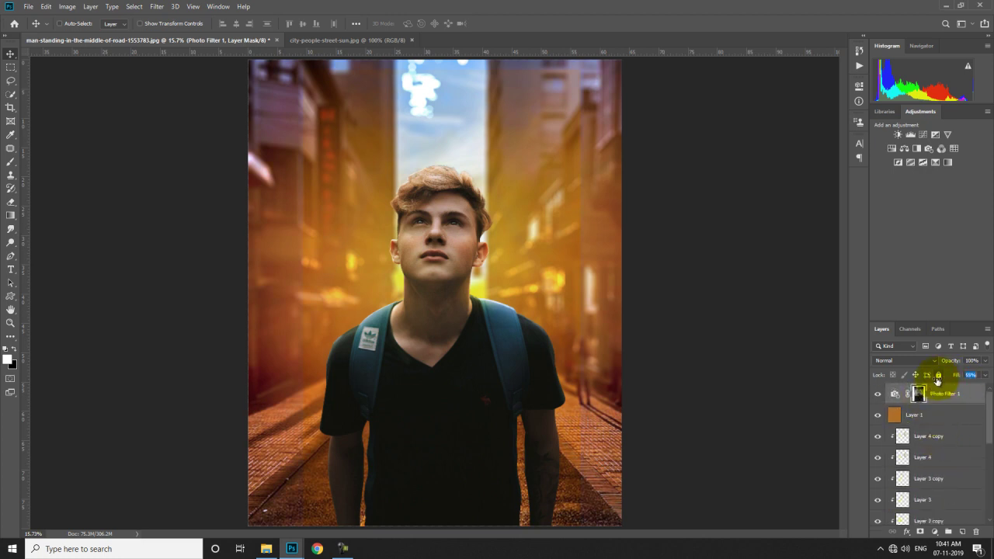
pyautogui.moveTo(933, 382); pyautogui.dragTo(932, 381)
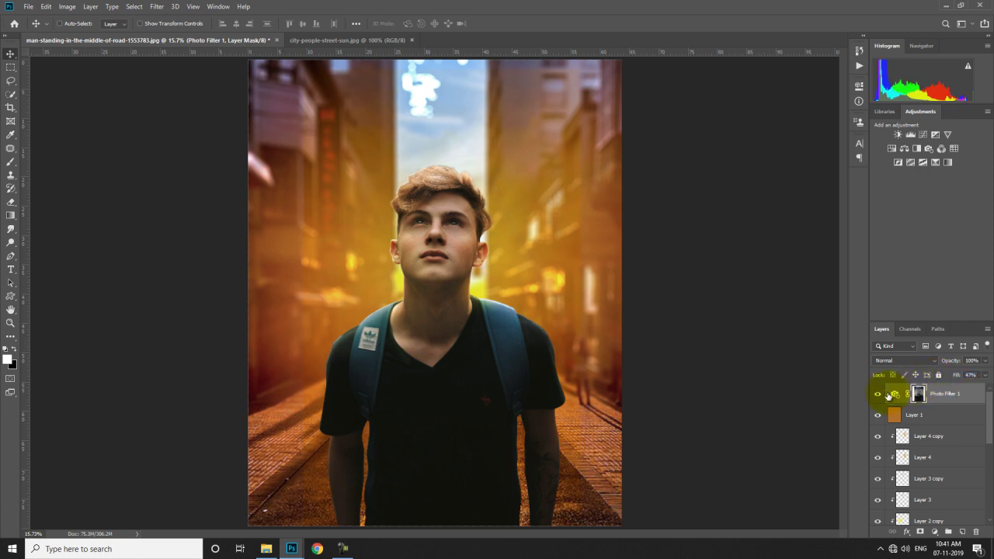
pyautogui.click(890, 394)
pyautogui.click(877, 395)
pyautogui.click(878, 394)
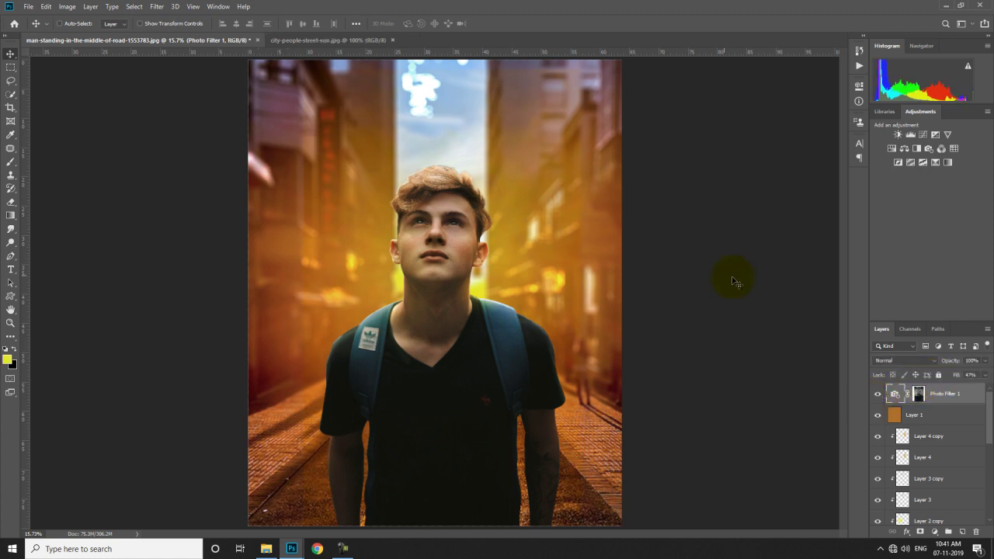
# Free Transform the street background layer, pulling its upper edge down to compress the street behind the man.
pyautogui.hotkey('ctrl', '-')
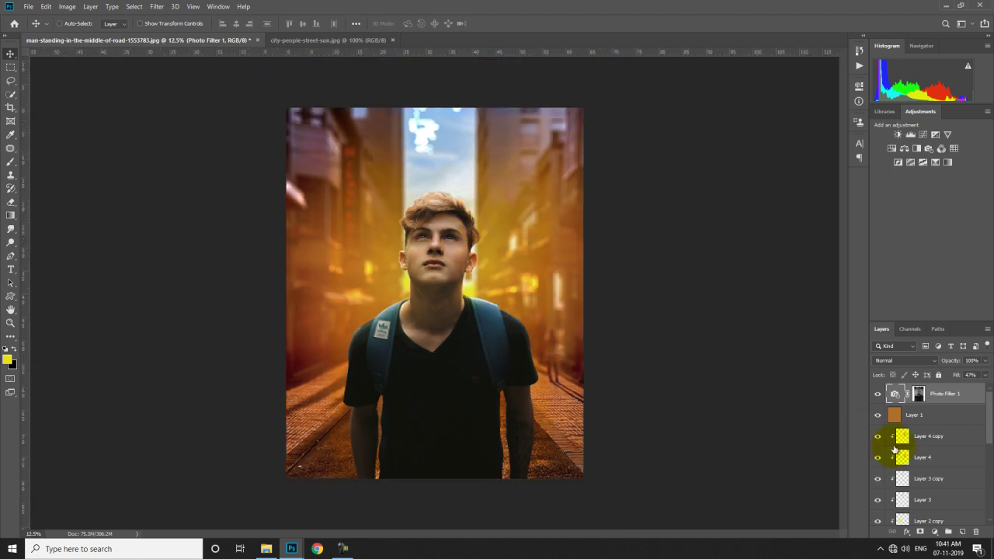
pyautogui.scroll(-5, 923, 467)
pyautogui.click(928, 475)
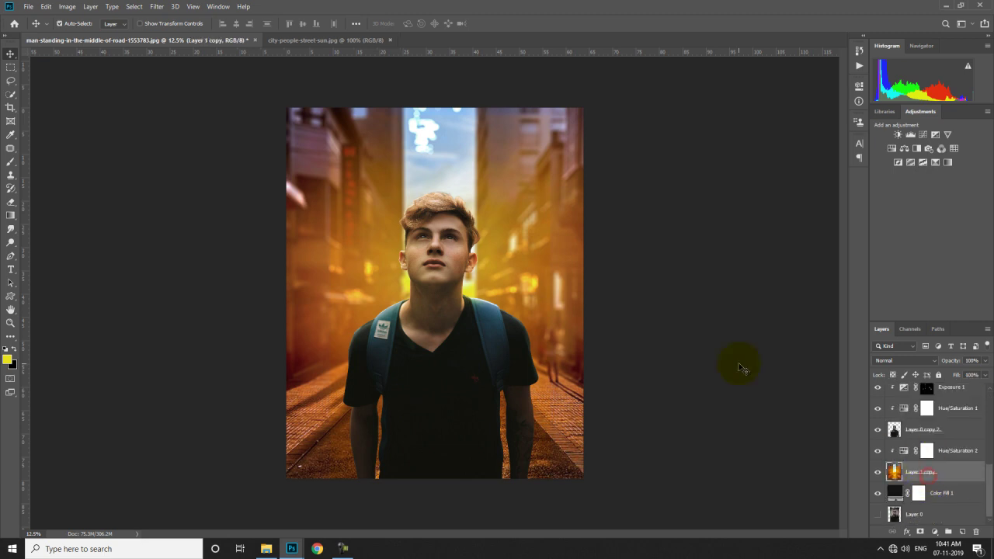
pyautogui.hotkey('ctrl', 't')
pyautogui.moveTo(435, 109); pyautogui.dragTo(434, 132)
pyautogui.press('Return')
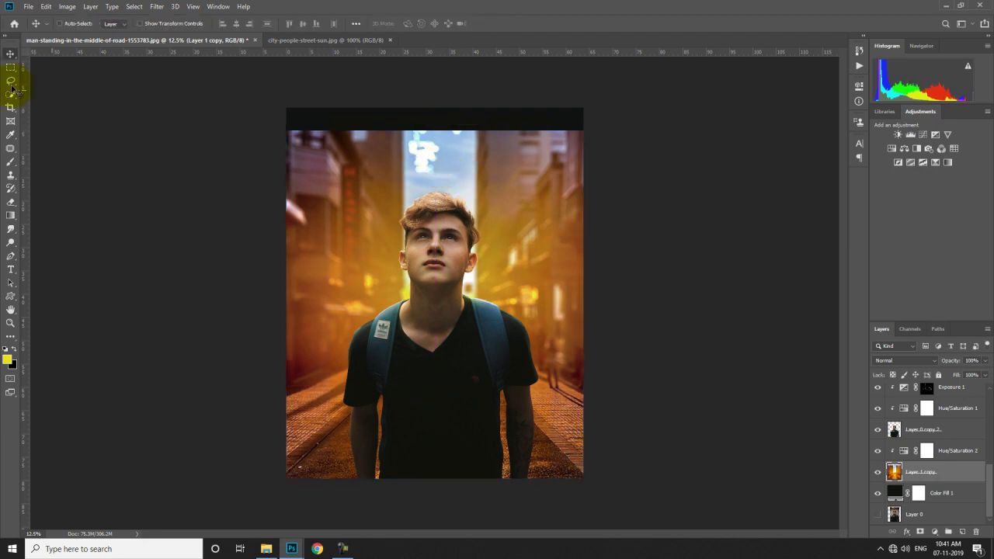
# Crop the canvas at a 4:5 (8:10) ratio to trim the dark strip above the street background.
pyautogui.click(10, 107)
pyautogui.moveTo(435, 105); pyautogui.dragTo(436, 119)
pyautogui.press('Return')
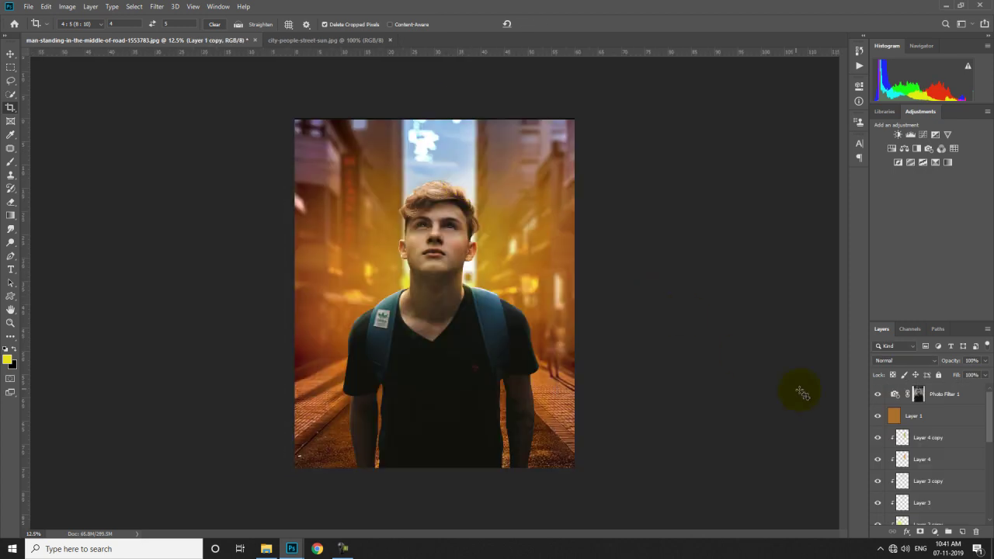
# Add a Curves adjustment above the Photo Filter and shape its RGB curve, lifting the black point to output 4.
pyautogui.click(948, 394)
pyautogui.click(10, 52)
pyautogui.hotkey('ctrl', '-')
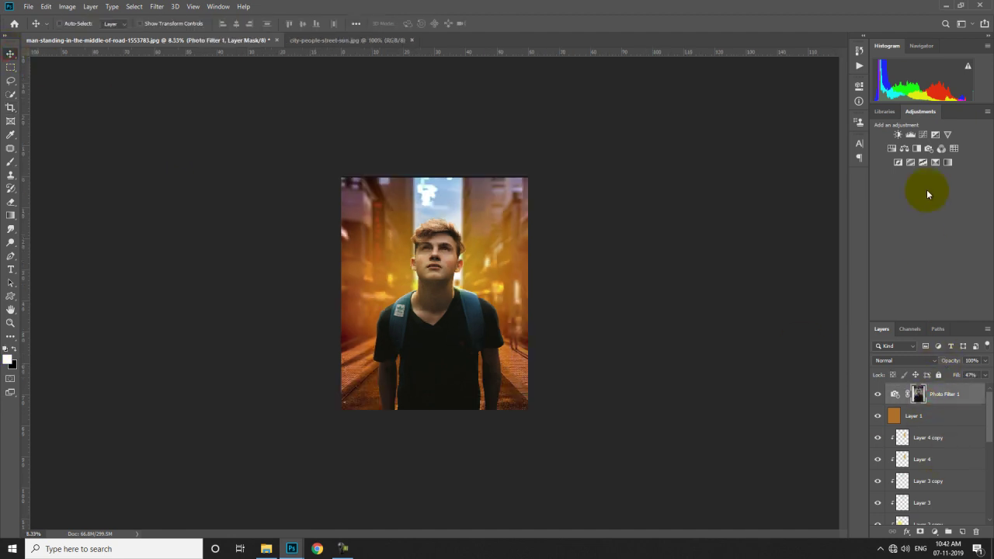
pyautogui.click(922, 134)
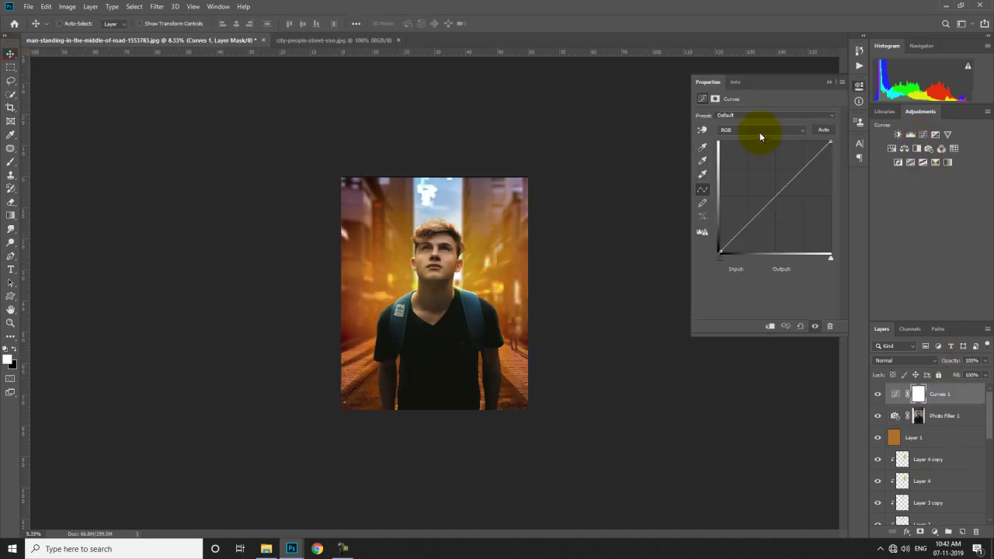
pyautogui.hotkey('ctrl', '+')
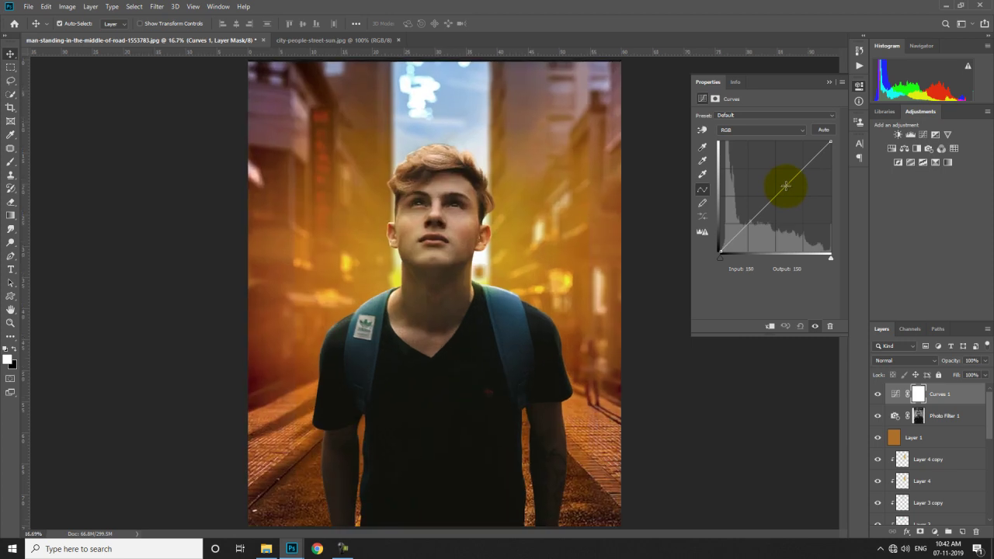
pyautogui.hotkey('ctrl', '-')
pyautogui.moveTo(782, 191); pyautogui.dragTo(770, 201)
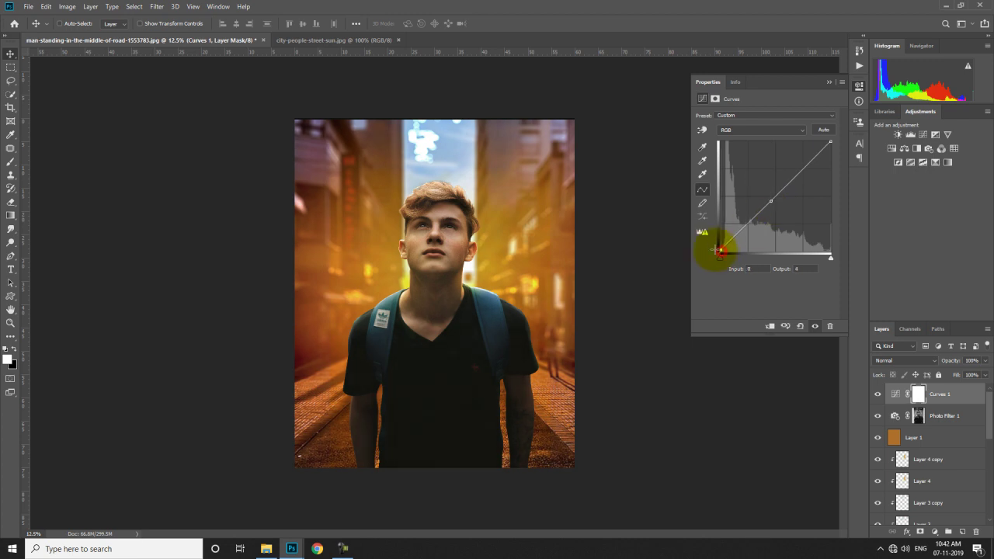
# Raise the midtones of the red curve slightly and set the green curve to output 123 at input 112.
pyautogui.click(754, 133)
pyautogui.click(754, 147)
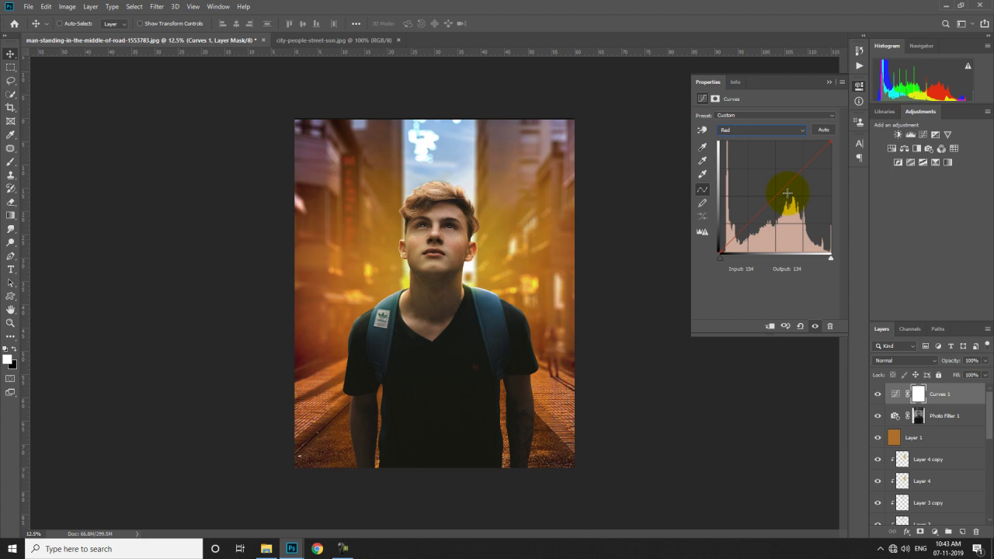
pyautogui.moveTo(787, 188); pyautogui.dragTo(784, 190)
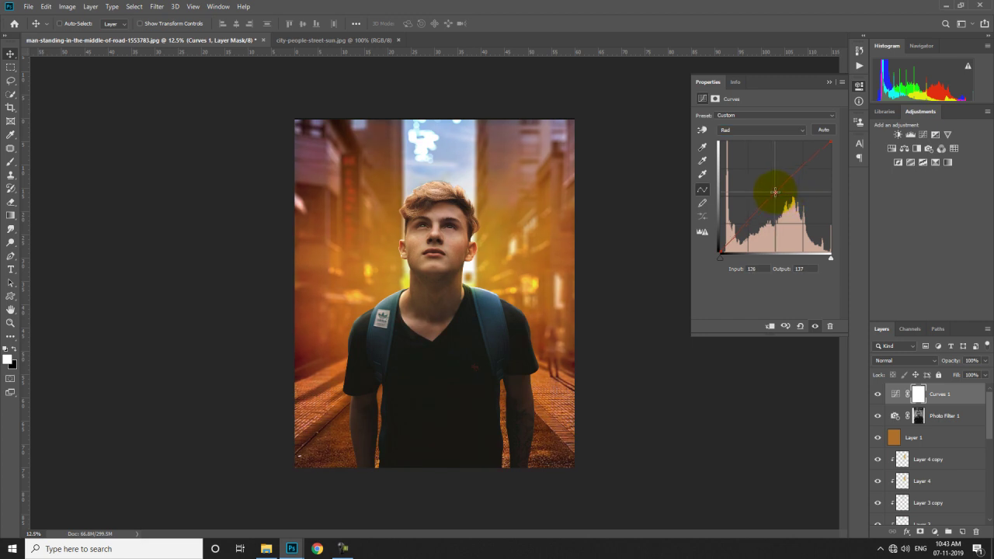
pyautogui.click(764, 130)
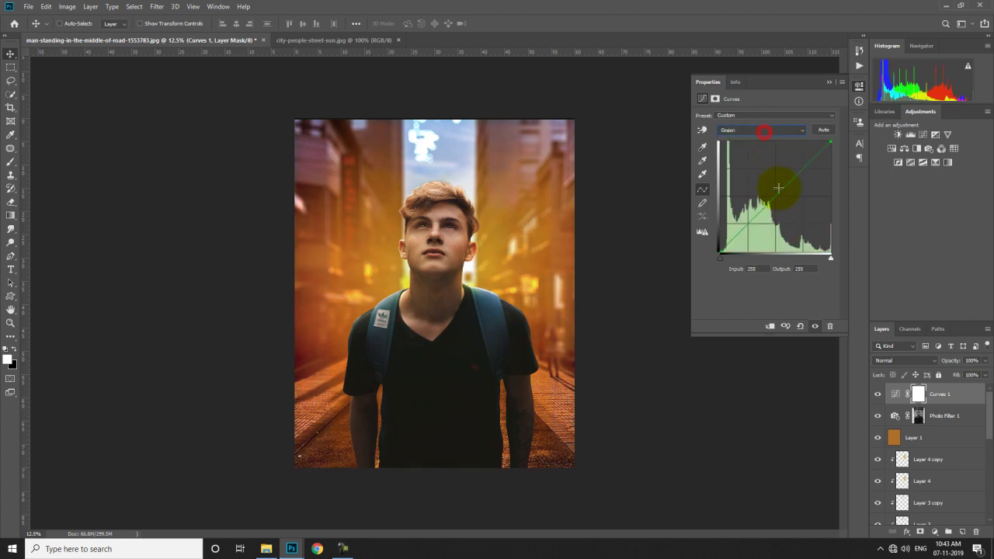
pyautogui.moveTo(779, 193); pyautogui.dragTo(768, 198)
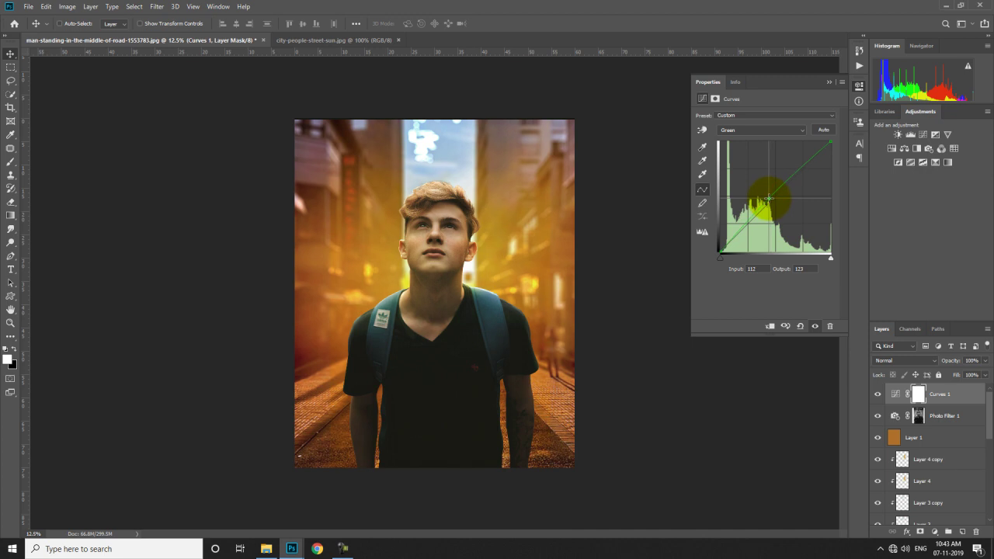
# Set the blue curve to output 112 at input 98 and compare the image with the Curves layer hidden and shown.
pyautogui.click(764, 129)
pyautogui.click(764, 141)
pyautogui.moveTo(781, 189); pyautogui.dragTo(762, 203)
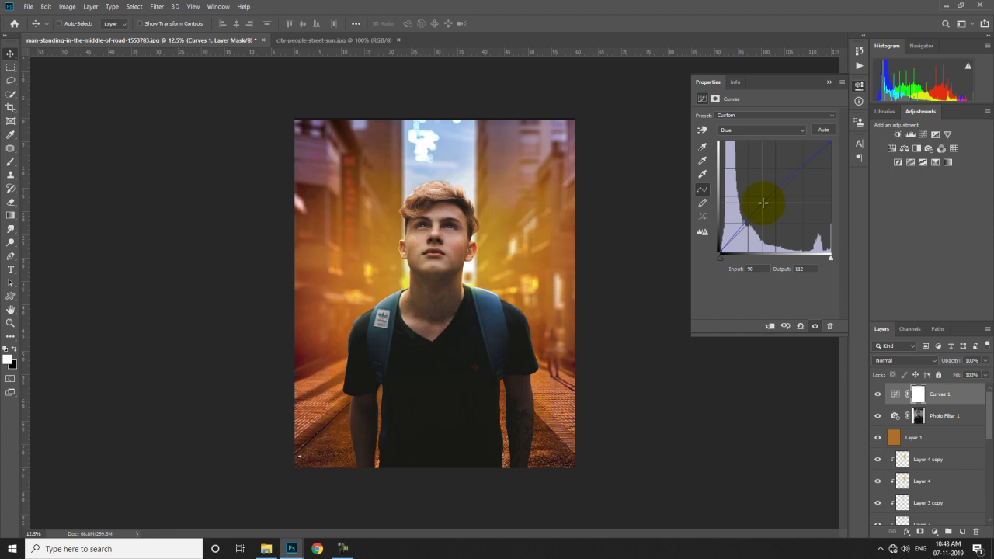
pyautogui.click(877, 393)
pyautogui.click(877, 393)
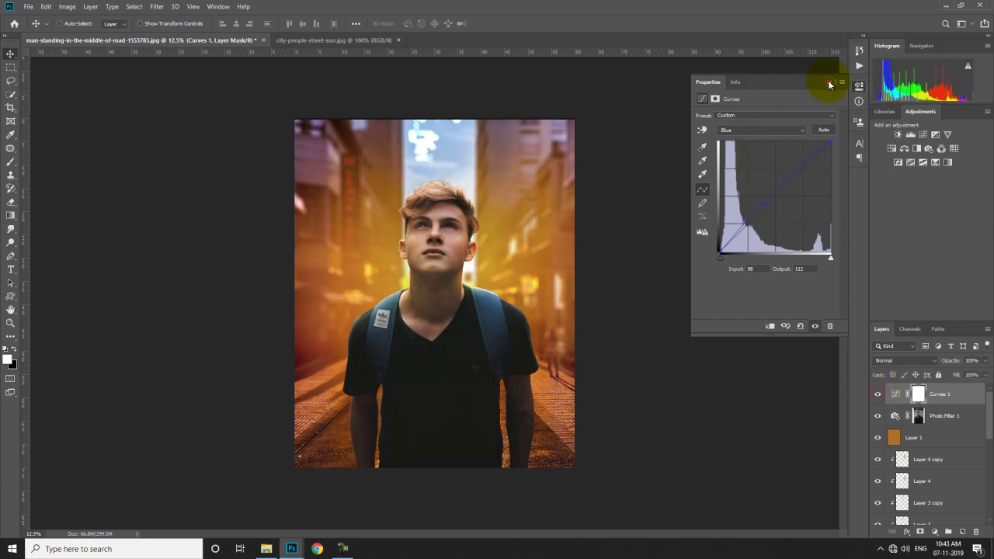
pyautogui.click(827, 81)
# Heal the blown-out white patches in the sky on the street background layer.
pyautogui.scroll(-5, 919, 433)
pyautogui.scroll(-2, 920, 433)
pyautogui.click(900, 471)
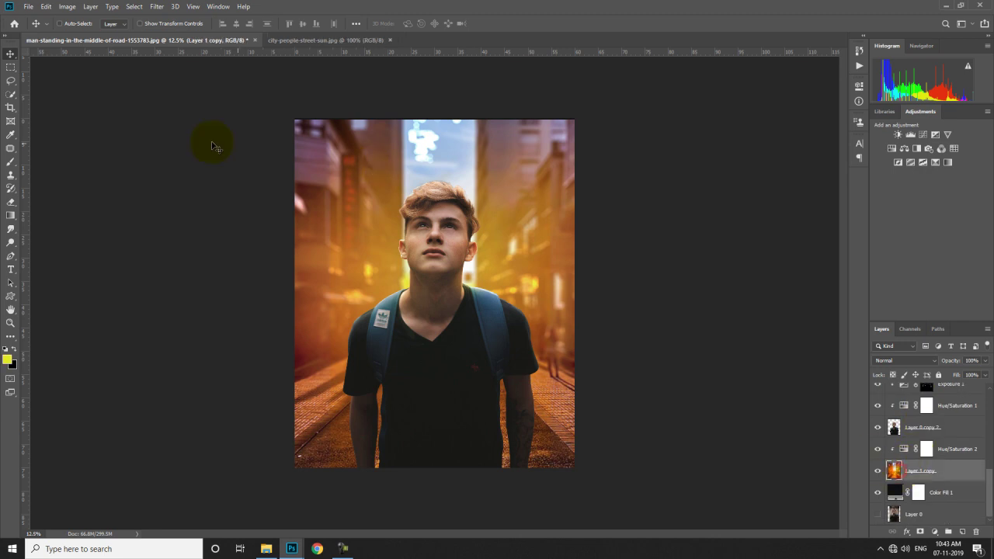
pyautogui.click(11, 148)
pyautogui.moveTo(419, 115)
pyautogui.mouseDown()
pyautogui.moveTo(421, 137)
pyautogui.moveTo(443, 155)
pyautogui.moveTo(443, 102)
pyautogui.moveTo(436, 183)
pyautogui.mouseUp()
pyautogui.click(432, 145)
# Smooth the retouched area of the sky with the Mixer Brush.
pyautogui.click(10, 162)
pyautogui.click(66, 159)
pyautogui.rightClick(431, 137)
pyautogui.click(521, 161)
pyautogui.click(419, 128)
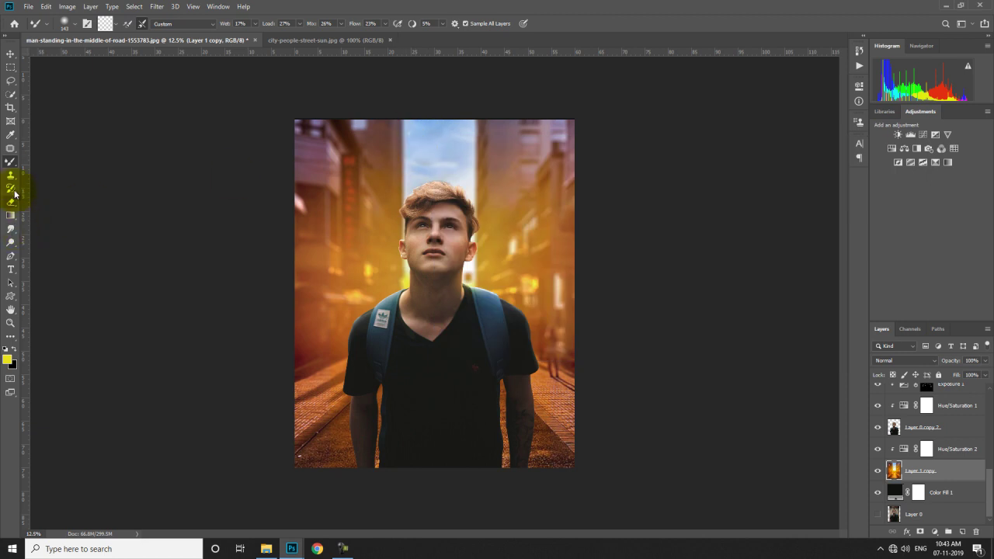
# Retouch the remaining sky blemishes above the man's head with the Content-Aware Spot Healing Brush, enlarged to size 100.
pyautogui.rightClick(11, 148)
pyautogui.click(39, 147)
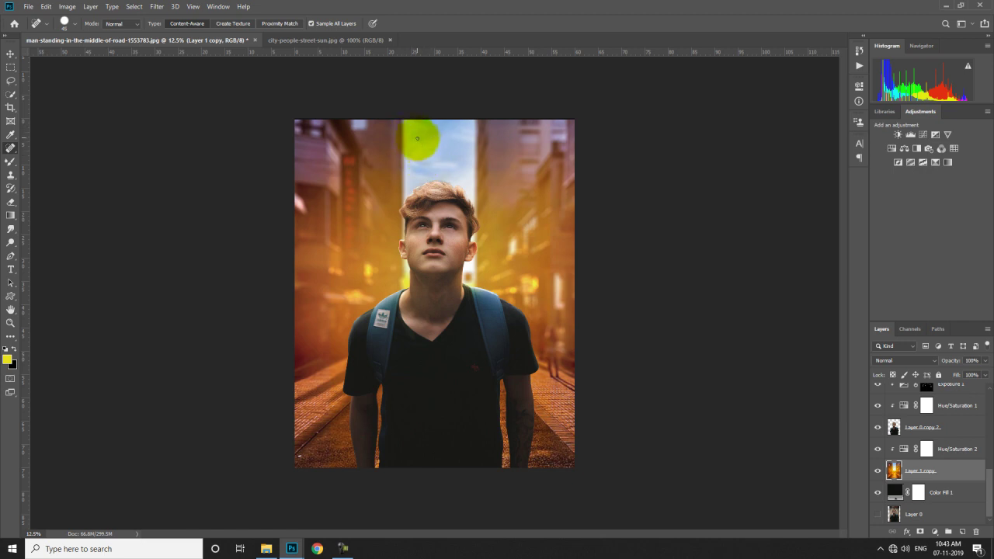
pyautogui.moveTo(409, 128); pyautogui.dragTo(408, 140)
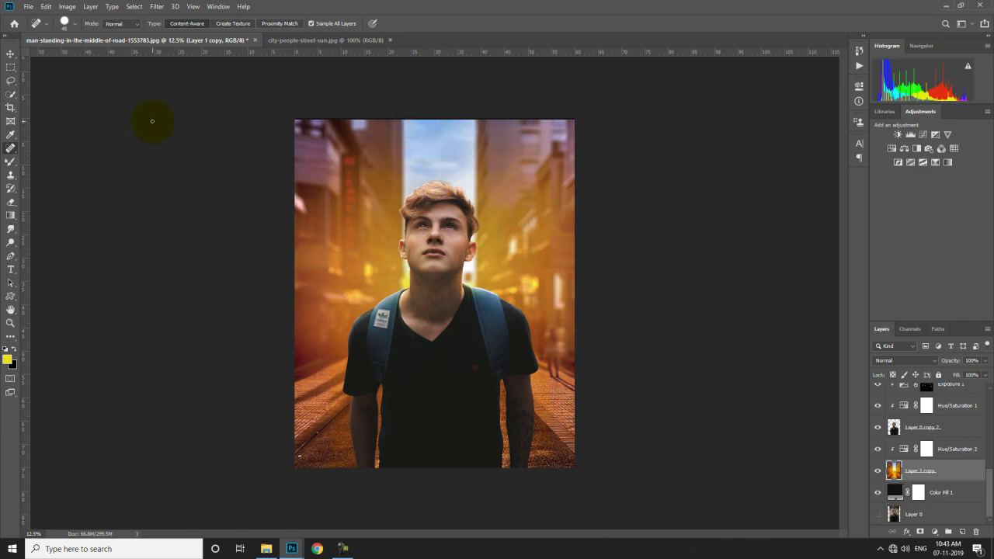
pyautogui.press(']')
pyautogui.press(']')
pyautogui.press(']')
pyautogui.press(']')
pyautogui.press(']')
pyautogui.press(']')
pyautogui.moveTo(439, 161)
pyautogui.mouseDown()
pyautogui.moveTo(410, 159)
pyautogui.moveTo(447, 161)
pyautogui.mouseUp()
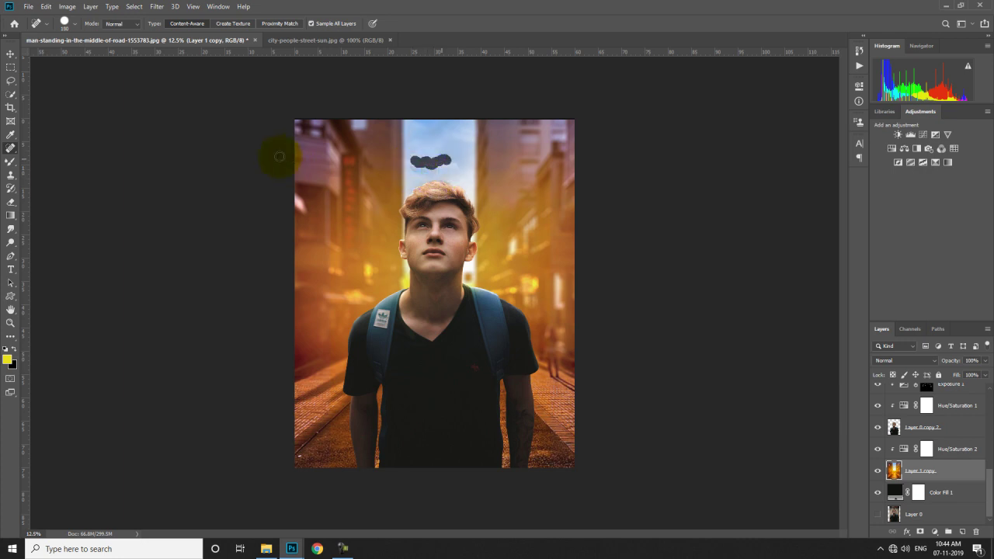
pyautogui.click(10, 54)
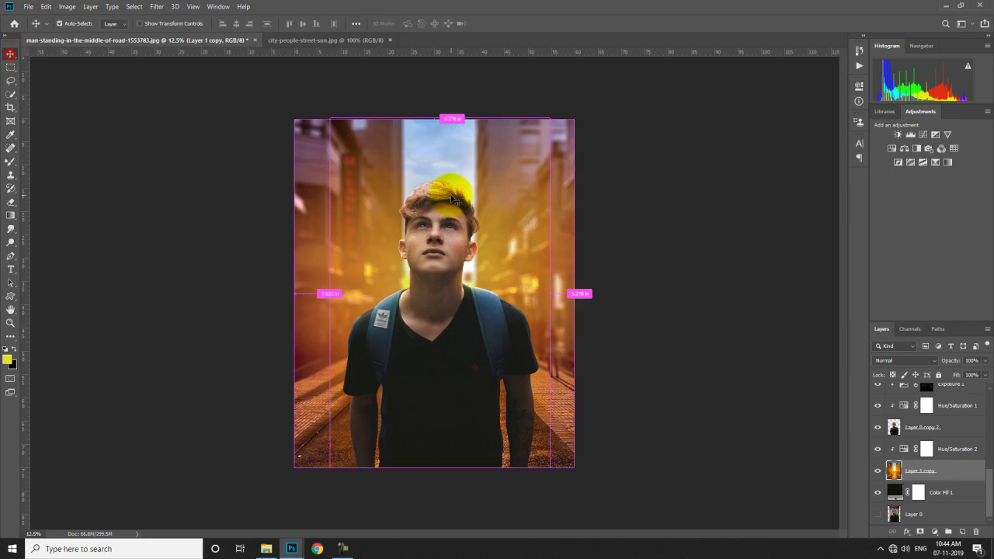
pyautogui.hotkey('ctrl', '-')
# Place lens flare image 22 from the media-militia-lens-flares folder above the Curves layer.
pyautogui.scroll(5, 911, 409)
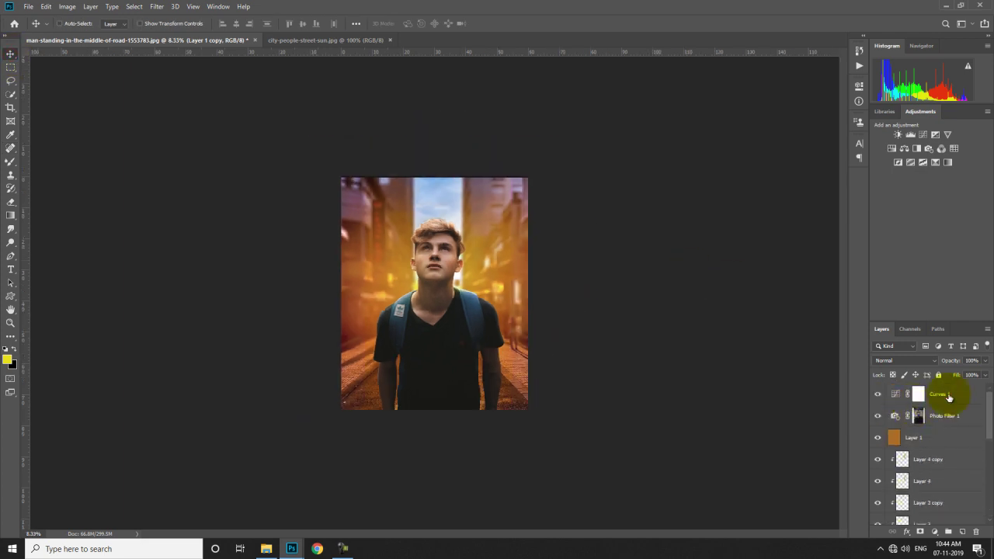
pyautogui.click(940, 399)
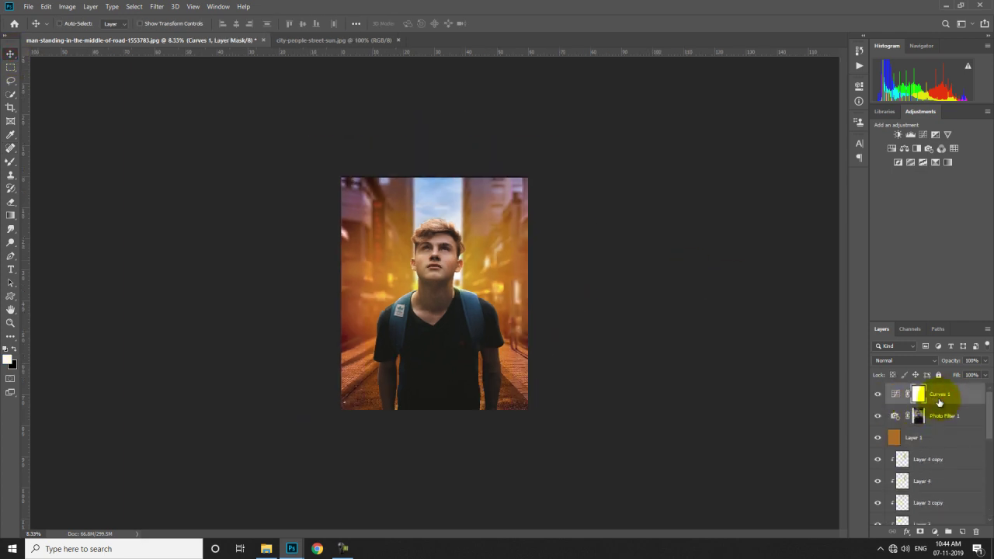
pyautogui.click(266, 547)
pyautogui.press('BackSpace')
pyautogui.doubleClick(345, 319)
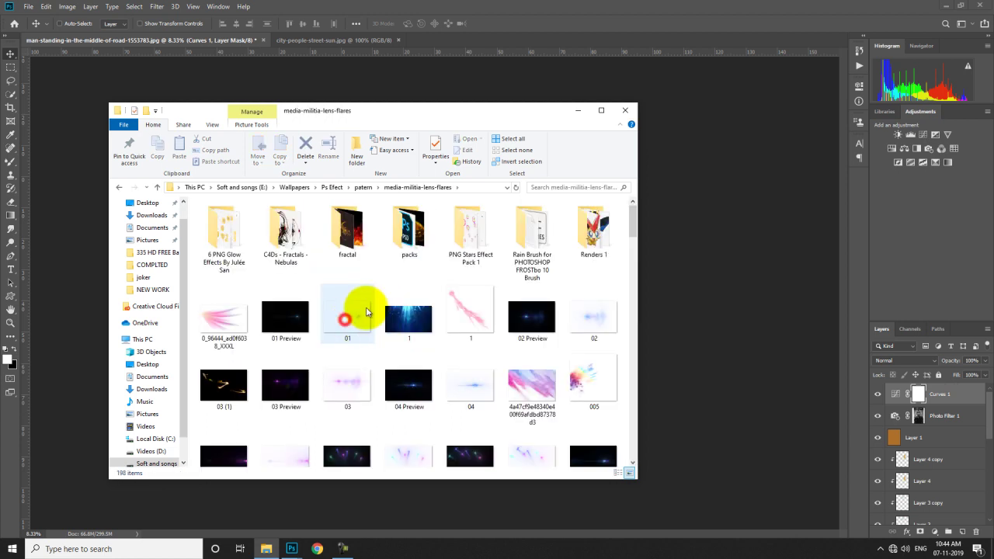
pyautogui.scroll(-5, 378, 299)
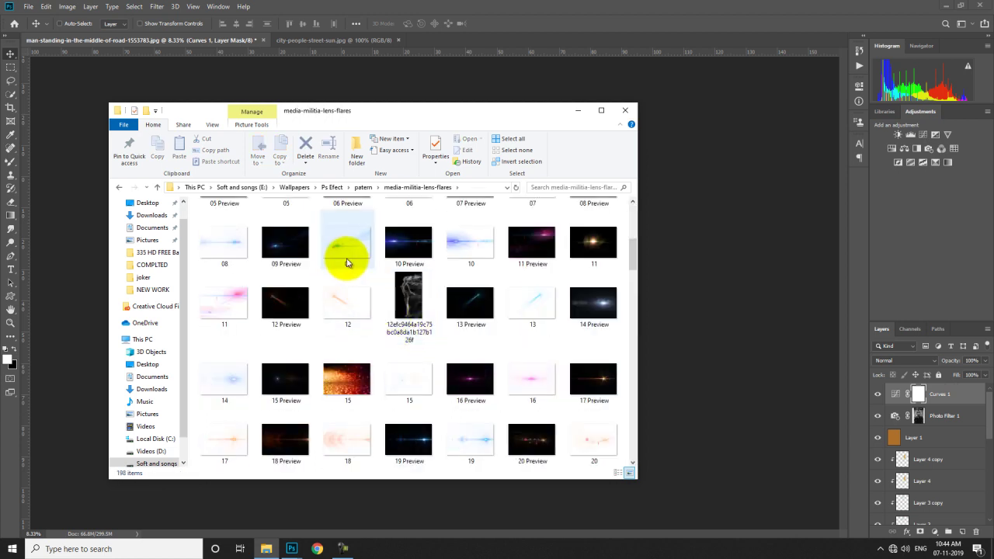
pyautogui.scroll(-3, 264, 283)
pyautogui.moveTo(415, 320); pyautogui.dragTo(511, 315)
pyautogui.press('Return')
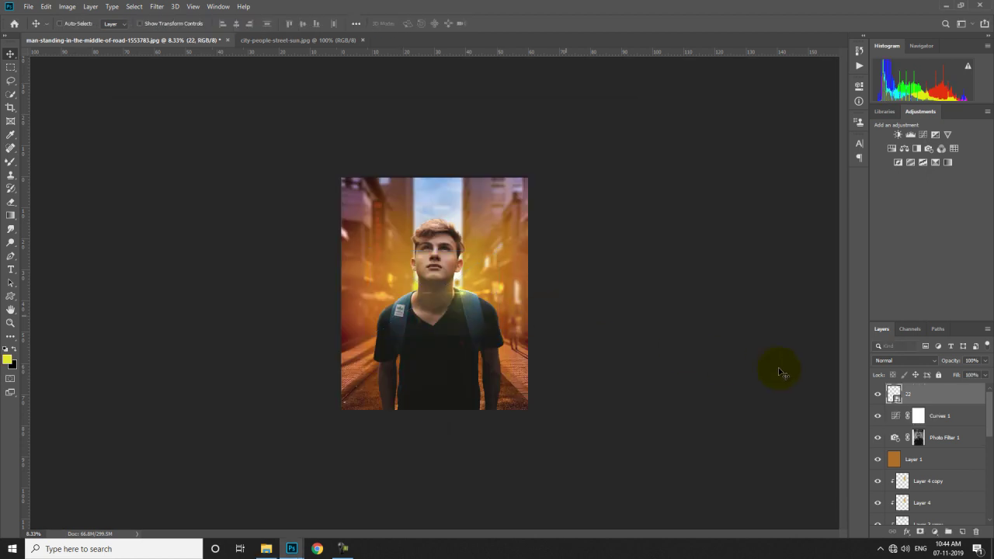
# Set the flare layer to Color Dodge and move the flare beside the man's neck, just above his backpack strap.
pyautogui.click(899, 361)
pyautogui.click(890, 371)
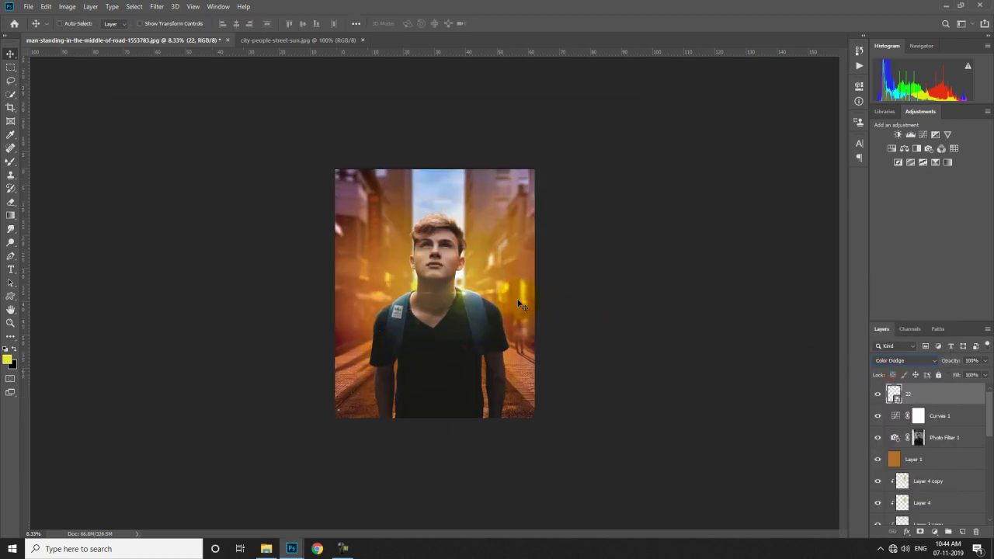
pyautogui.hotkey('ctrl', '+')
pyautogui.hotkey('ctrl', '+')
pyautogui.moveTo(510, 289)
pyautogui.mouseDown()
pyautogui.moveTo(532, 281)
pyautogui.moveTo(497, 195)
pyautogui.moveTo(419, 287)
pyautogui.mouseUp()
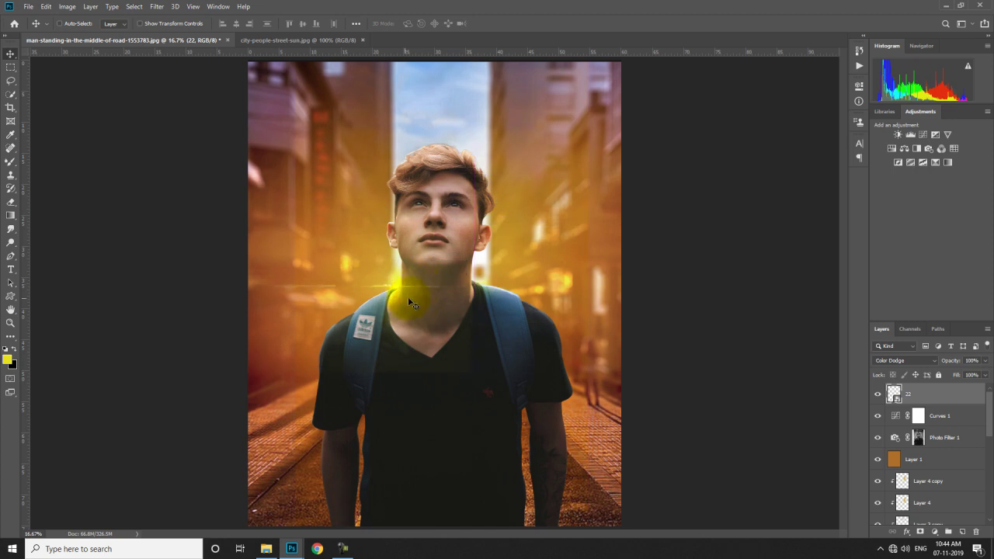
# Apply Levels to the flare layer with an input black point of 54 and adjusted output levels.
pyautogui.hotkey('ctrl', 'l')
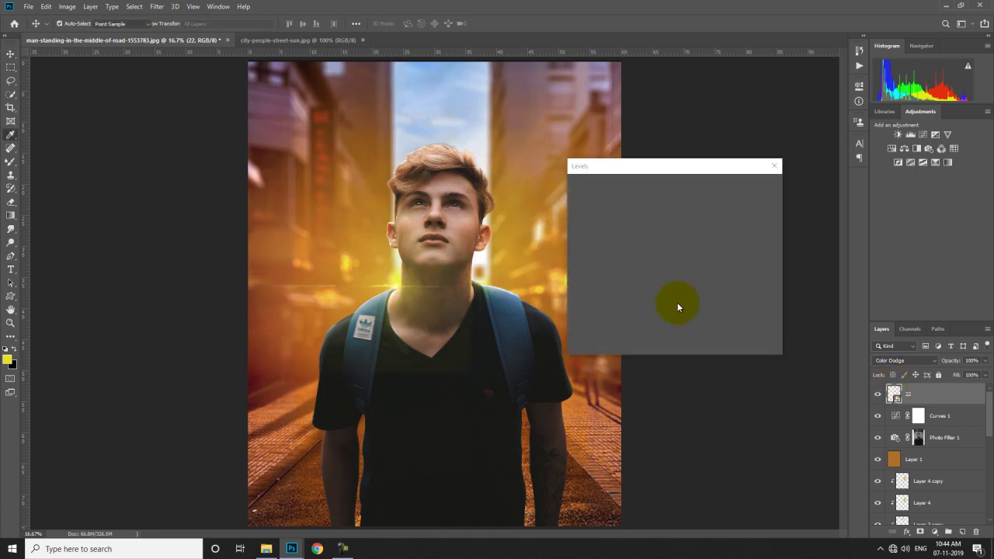
pyautogui.moveTo(592, 285)
pyautogui.mouseDown()
pyautogui.moveTo(618, 283)
pyautogui.moveTo(607, 284)
pyautogui.mouseUp()
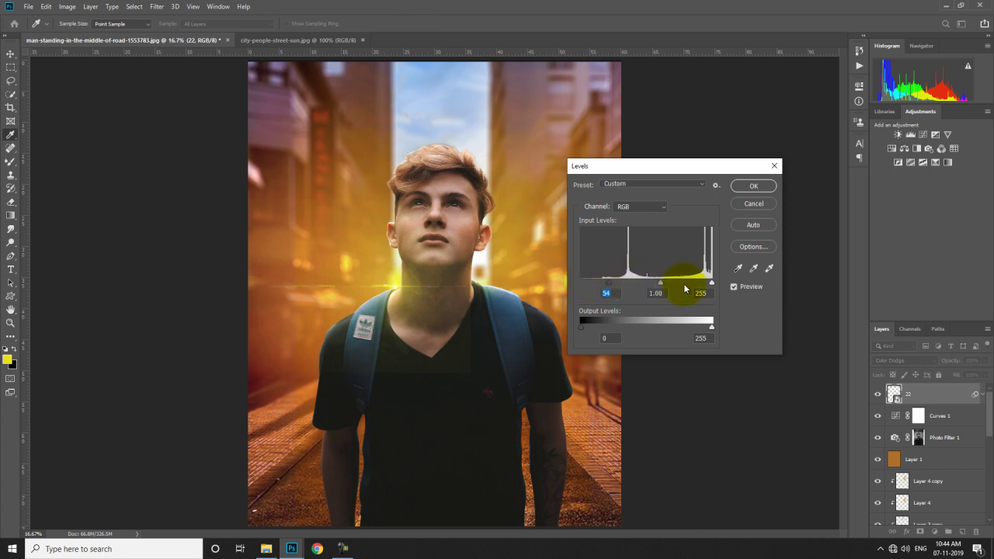
pyautogui.click(711, 282)
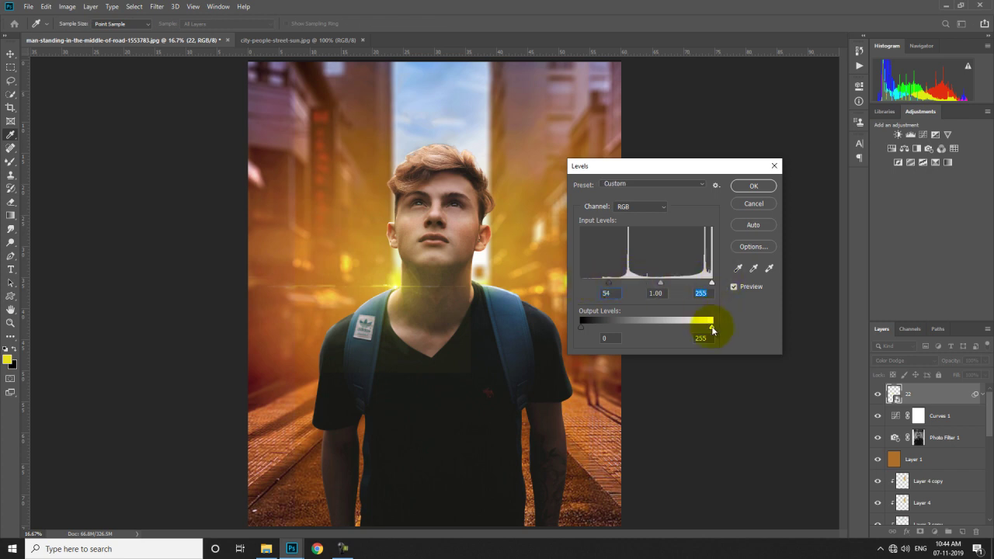
pyautogui.moveTo(684, 325); pyautogui.dragTo(694, 328)
pyautogui.moveTo(580, 326); pyautogui.dragTo(612, 327)
pyautogui.click(744, 188)
# Adjust the Blend If range for This Layer in the flare layer's blending options.
pyautogui.rightClick(913, 390)
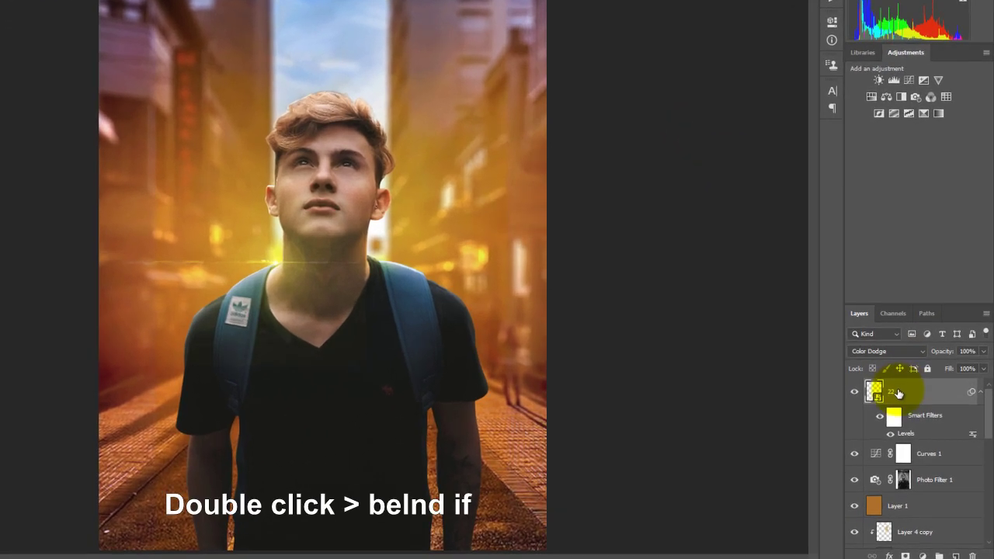
pyautogui.click(916, 388)
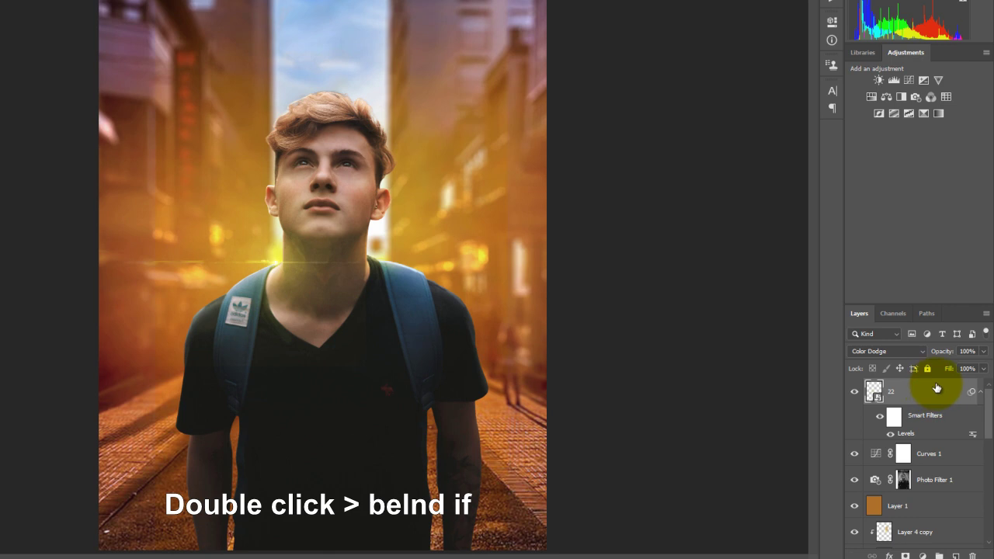
pyautogui.doubleClick(900, 390)
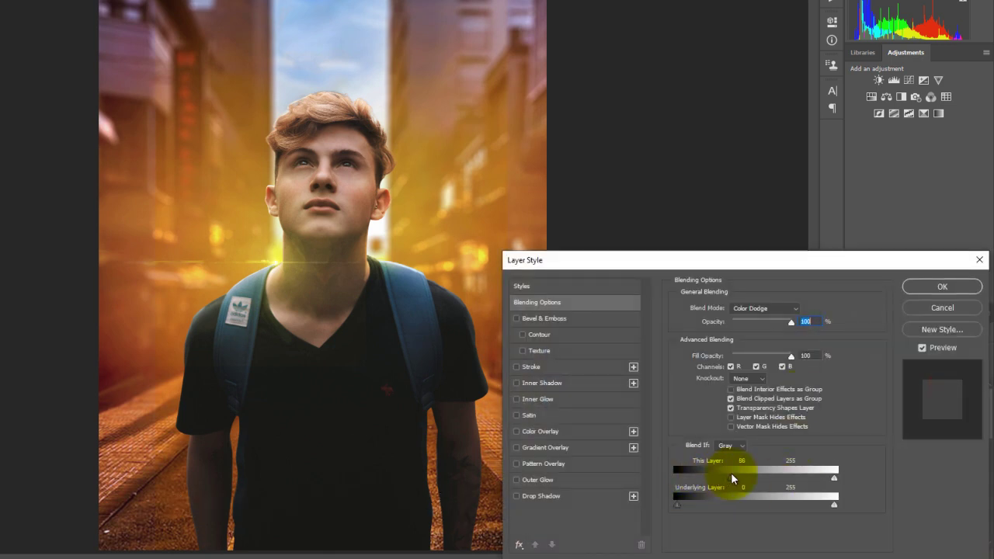
pyautogui.moveTo(738, 478); pyautogui.dragTo(601, 481)
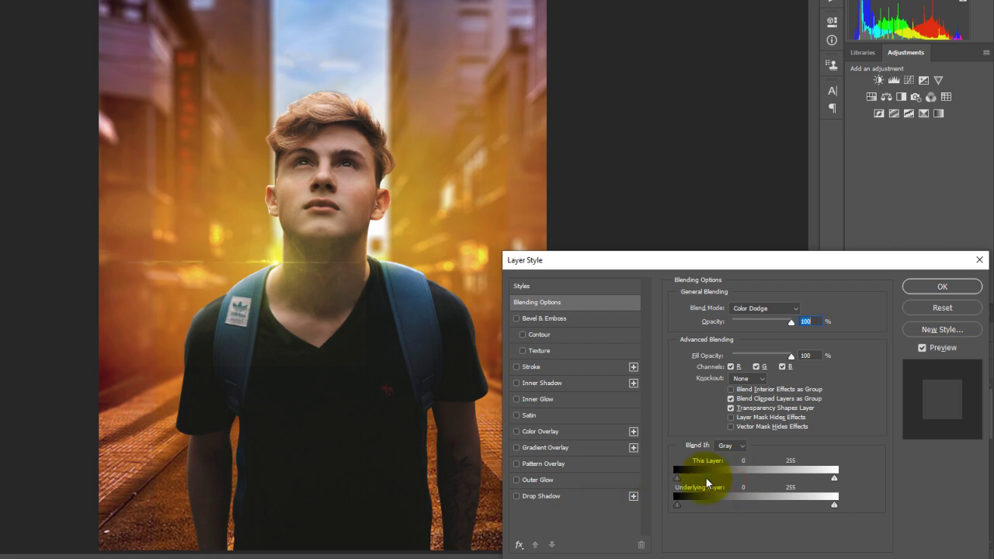
pyautogui.moveTo(677, 478); pyautogui.dragTo(628, 474)
pyautogui.moveTo(776, 476); pyautogui.dragTo(881, 476)
pyautogui.click(916, 287)
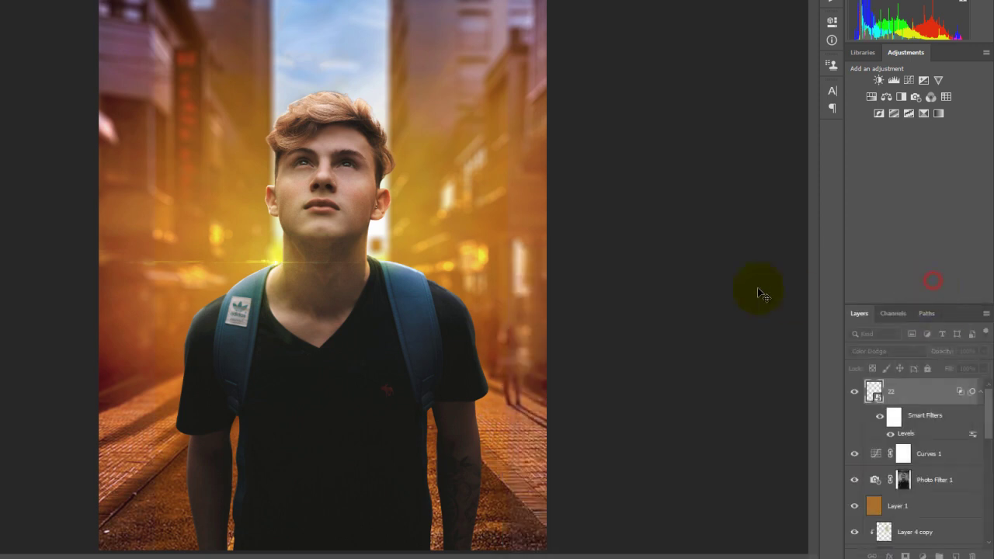
# Reposition the flare slightly on the man's neck, rasterize its layer and add a layer mask.
pyautogui.moveTo(356, 261); pyautogui.dragTo(350, 253)
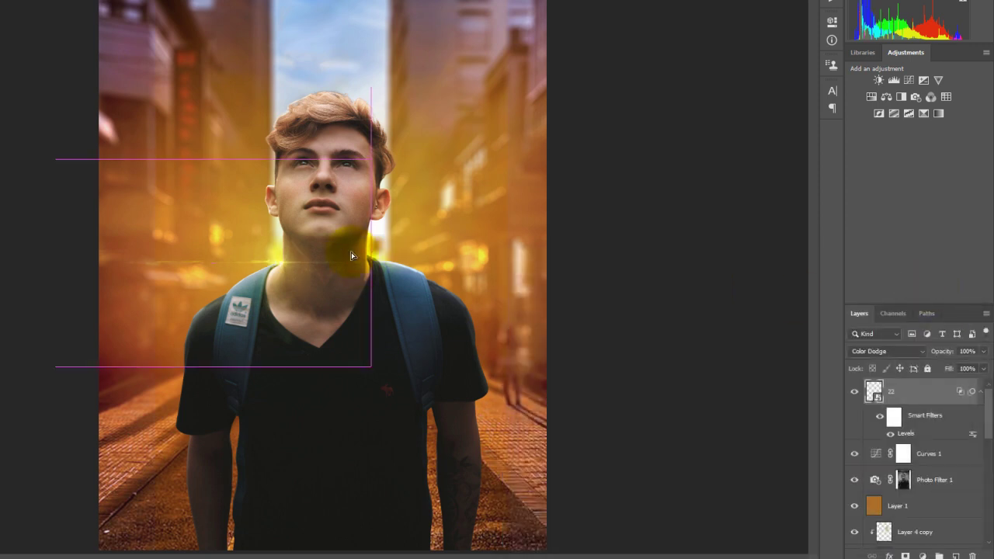
pyautogui.rightClick(914, 390)
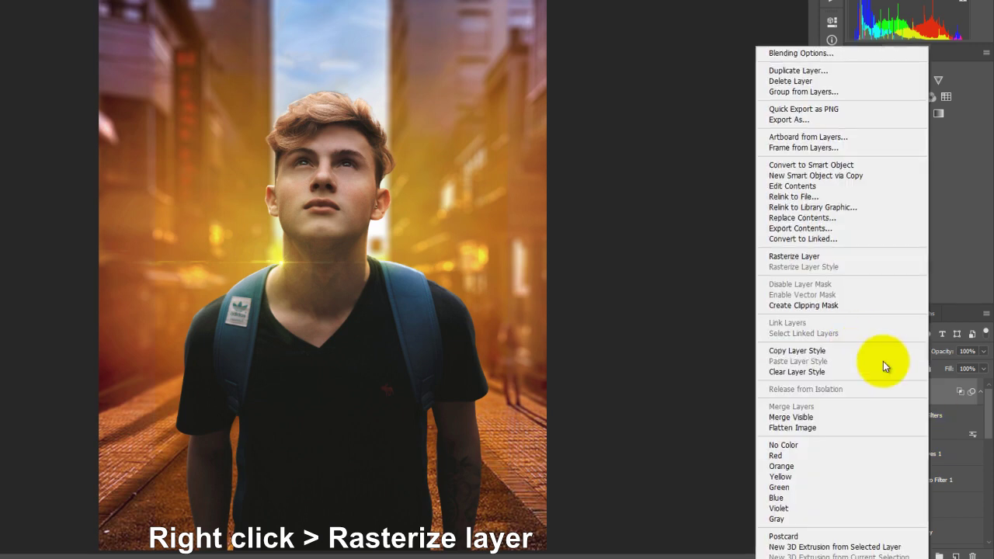
pyautogui.click(832, 252)
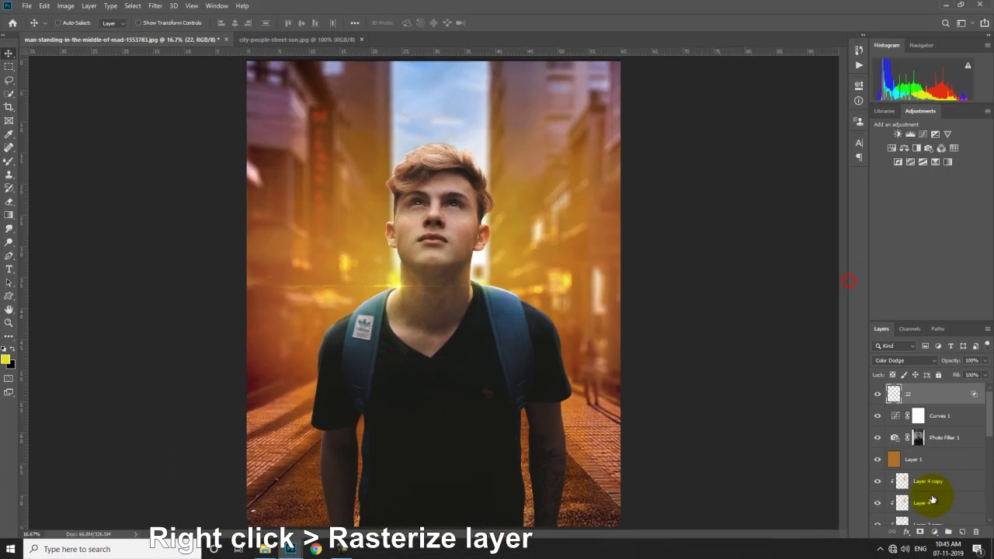
pyautogui.click(920, 532)
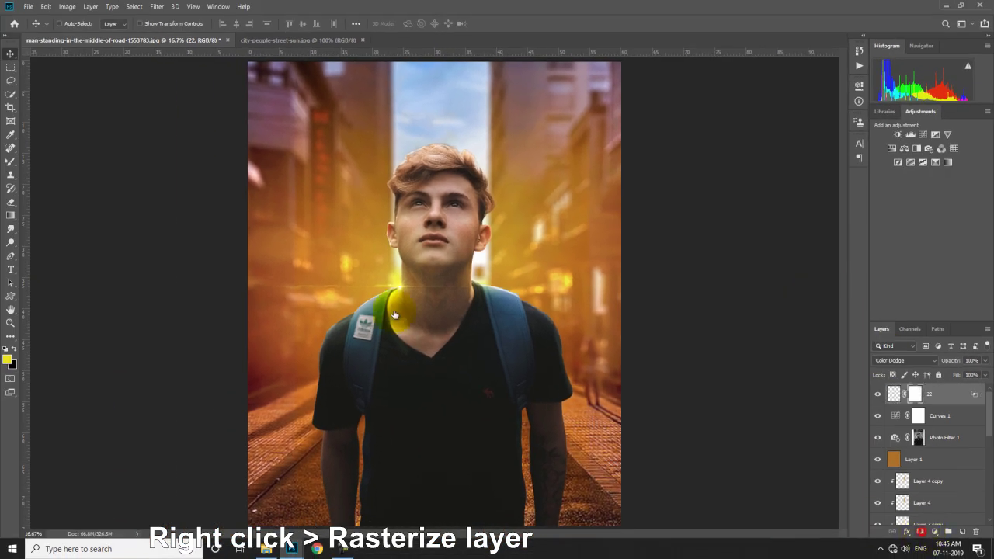
# Paint black on the flare layer's mask over the man's neck with a soft brush at 64% opacity, with layer fill at 70%.
pyautogui.click(11, 161)
pyautogui.rightClick(555, 309)
pyautogui.moveTo(649, 338); pyautogui.dragTo(660, 338)
pyautogui.click(551, 211)
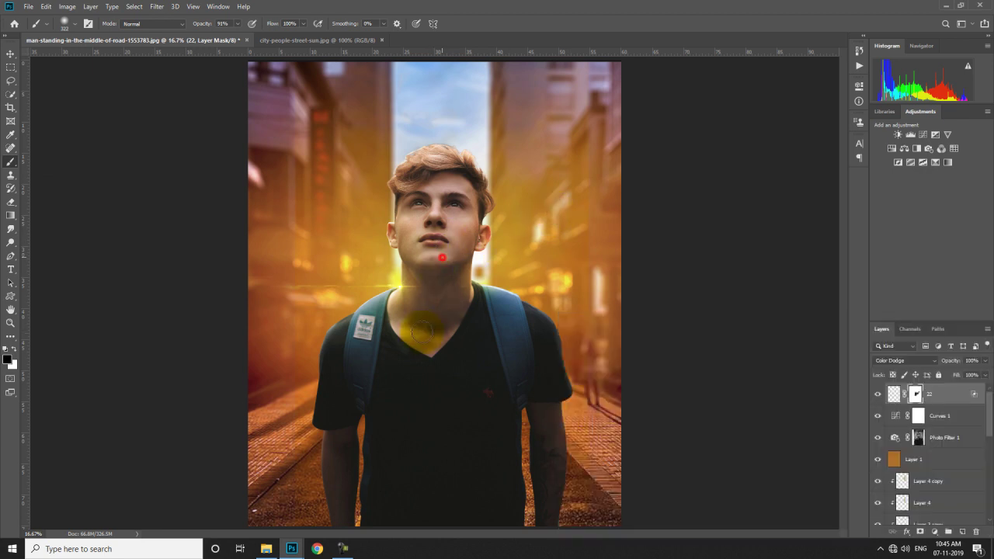
pyautogui.hotkey('ctrl', 'z')
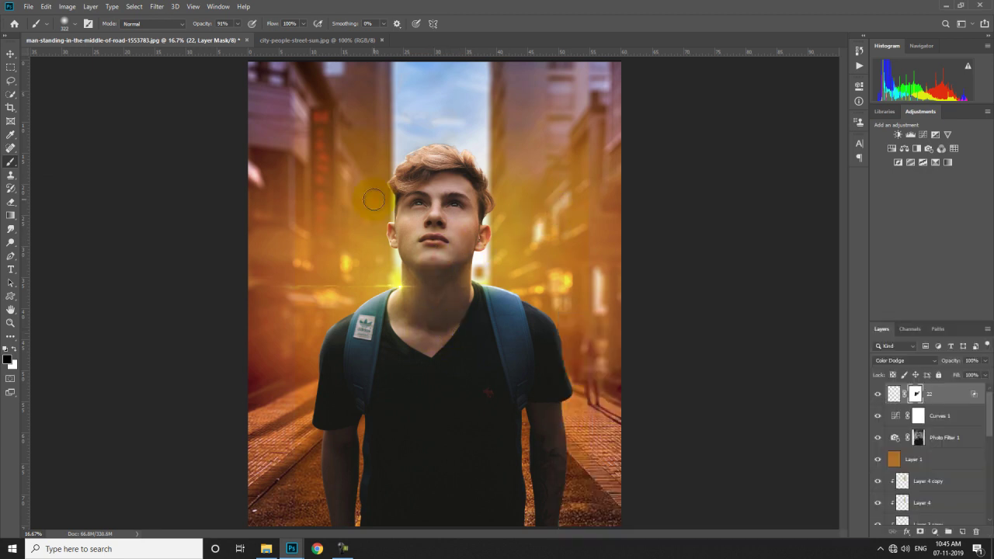
pyautogui.moveTo(212, 27); pyautogui.dragTo(200, 28)
pyautogui.moveTo(469, 243); pyautogui.dragTo(455, 294)
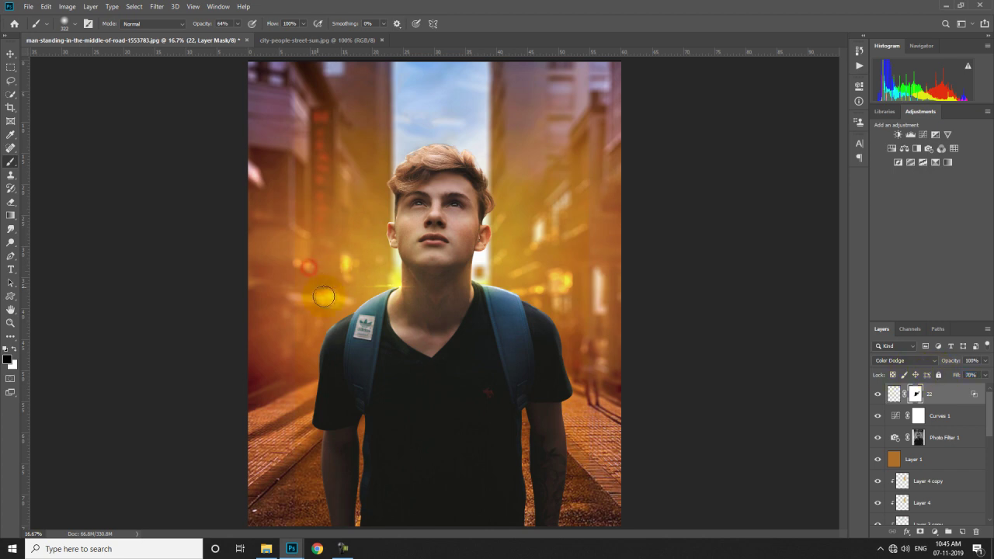
# Rotate the flare to about -23° and position it where the man's neck meets the strap with the white label.
pyautogui.hotkey('ctrl', 't')
pyautogui.moveTo(450, 394); pyautogui.dragTo(521, 357)
pyautogui.moveTo(459, 291)
pyautogui.mouseDown()
pyautogui.moveTo(462, 319)
pyautogui.moveTo(415, 297)
pyautogui.mouseUp()
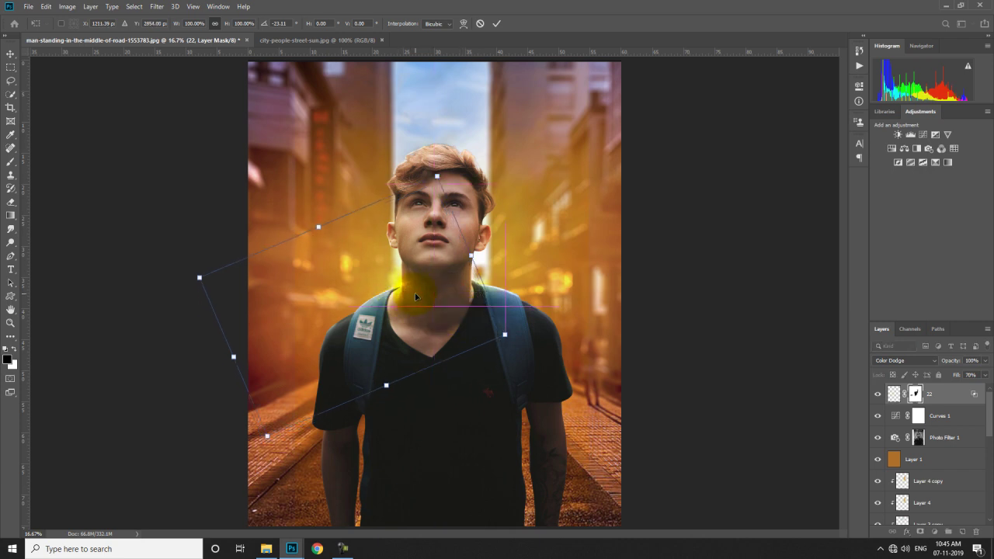
pyautogui.press('Return')
pyautogui.hotkey('ctrl', '+')
pyautogui.hotkey('ctrl', '+')
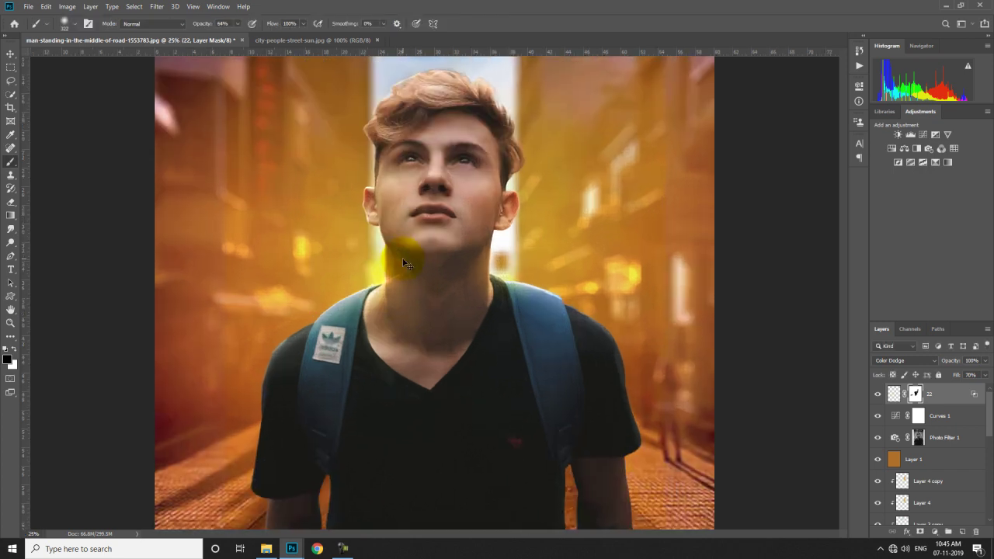
pyautogui.moveTo(399, 276); pyautogui.dragTo(396, 259)
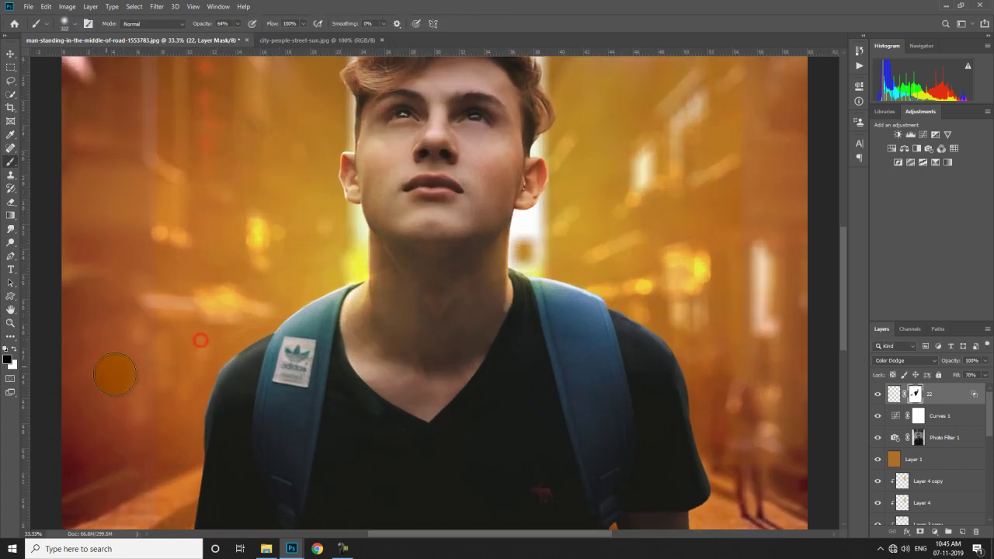
pyautogui.hotkey('ctrl', '-')
# Duplicate the masked flare to the opposite side of the man's neck and rotate the copy to about 60.6°.
pyautogui.press('v')
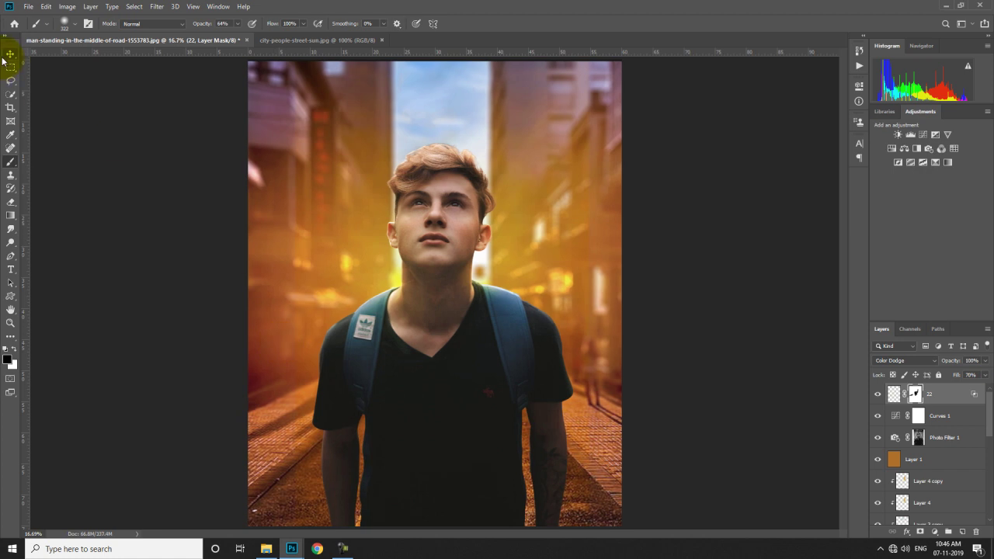
pyautogui.keyDown('alt'); pyautogui.moveTo(417, 269); pyautogui.dragTo(493, 272); pyautogui.keyUp('alt')
pyautogui.hotkey('ctrl', 't')
pyautogui.moveTo(510, 160); pyautogui.dragTo(527, 335)
pyautogui.press('Return')
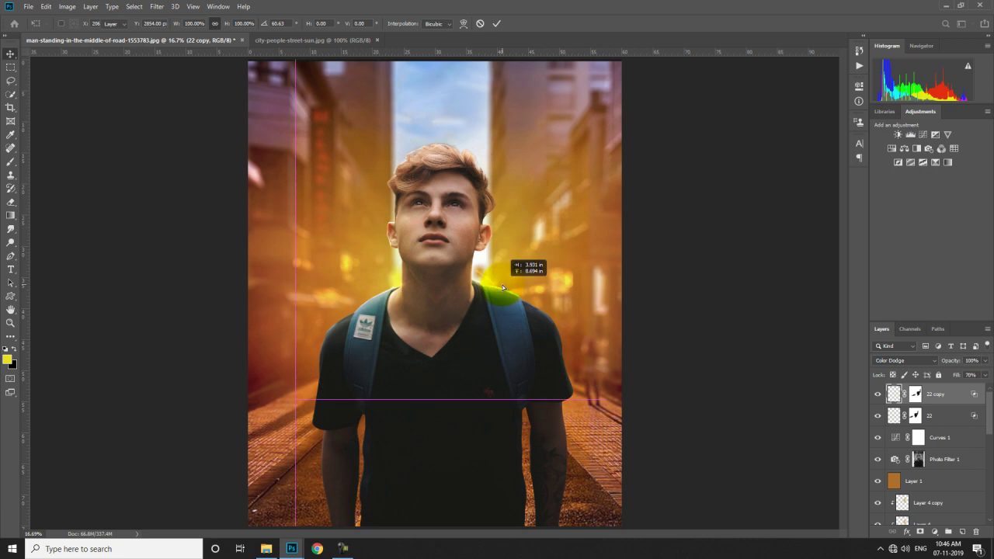
# Rotate the flare copy counterclockwise and fit it between the man's neck and the strap without the label.
pyautogui.hotkey('ctrl', 't')
pyautogui.moveTo(499, 287); pyautogui.dragTo(544, 223)
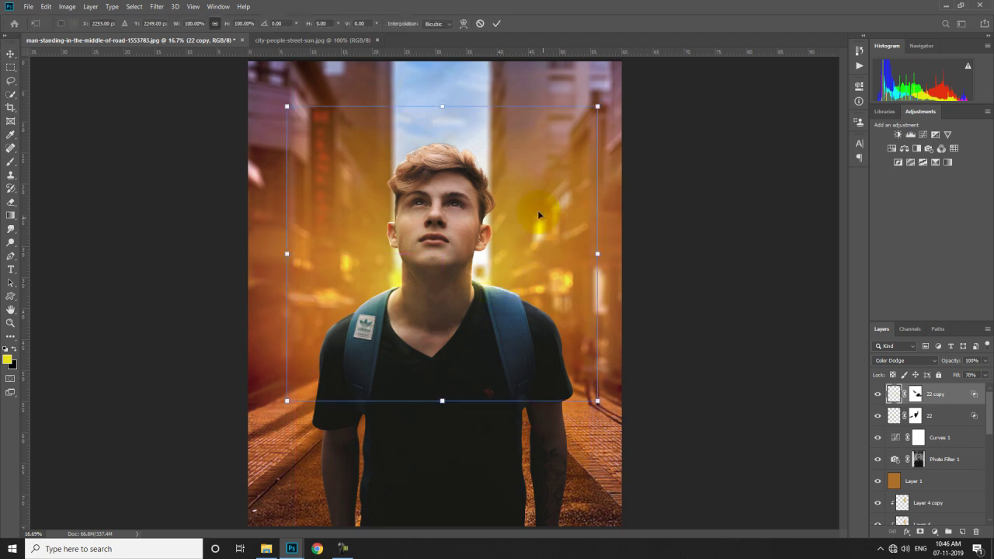
pyautogui.moveTo(515, 89); pyautogui.dragTo(461, 83)
pyautogui.moveTo(488, 249); pyautogui.dragTo(514, 305)
pyautogui.press('Return')
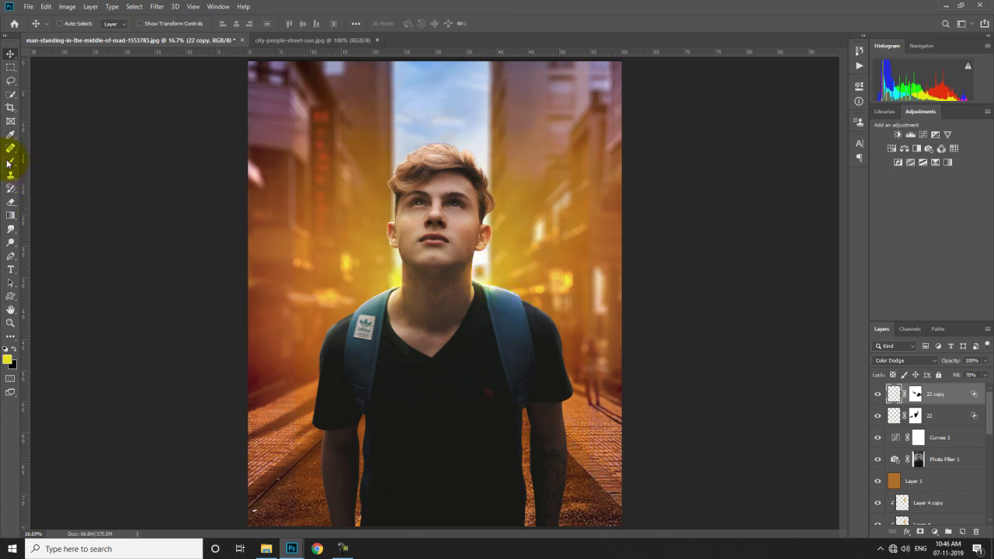
# Paint black on the masks of layers 22 copy and 22 to hide flare spill on the man's neck.
pyautogui.click(11, 162)
pyautogui.click(915, 394)
pyautogui.press('d')
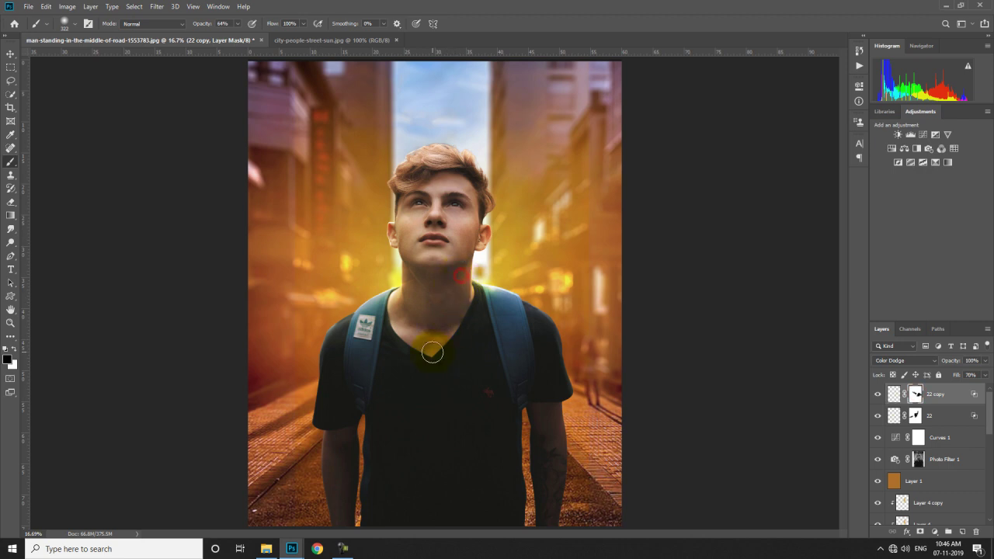
pyautogui.click(913, 410)
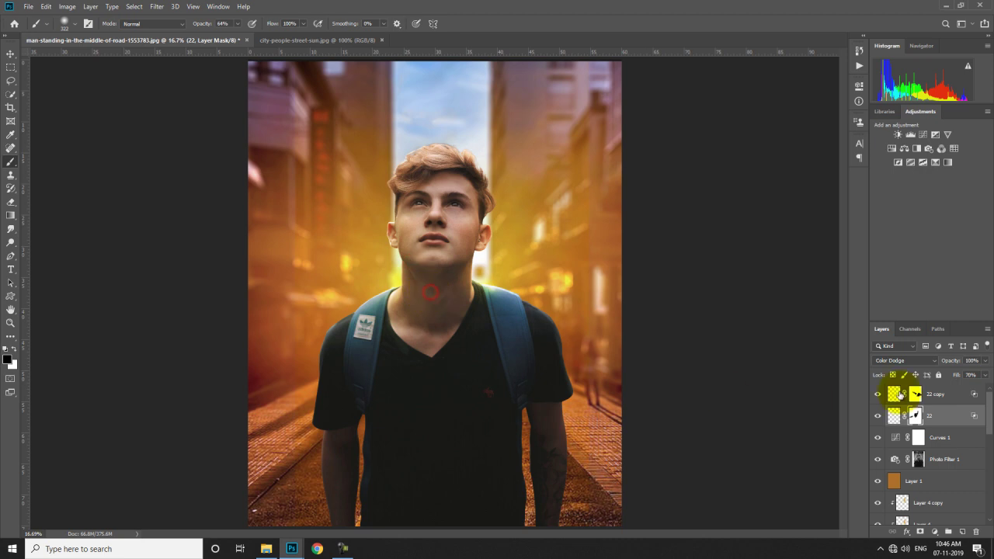
pyautogui.click(936, 393)
pyautogui.hotkey('ctrl', '-')
pyautogui.hotkey('ctrl', '-')
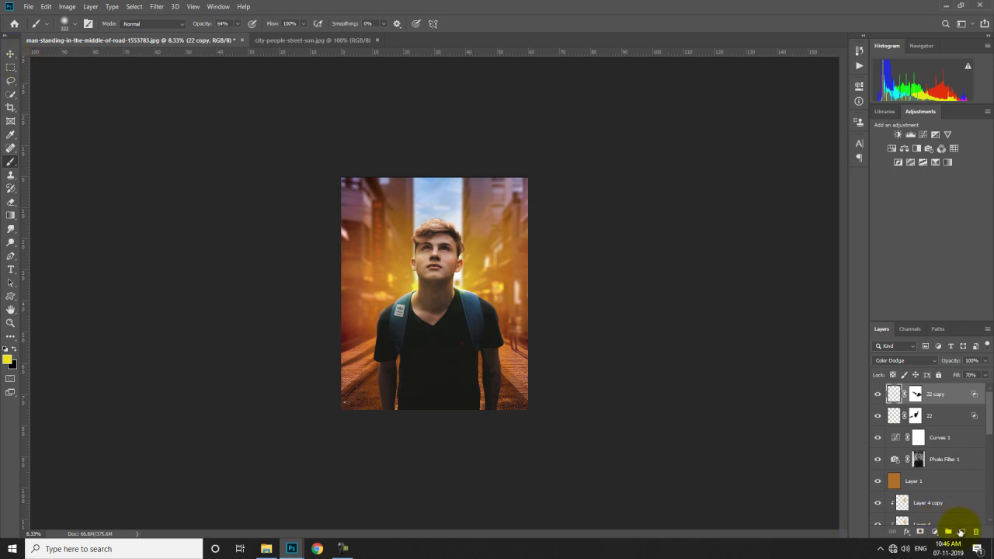
# Add a Color Balance adjustment layer directly below Layer 1 and clip it to the layers beneath.
pyautogui.click(957, 480)
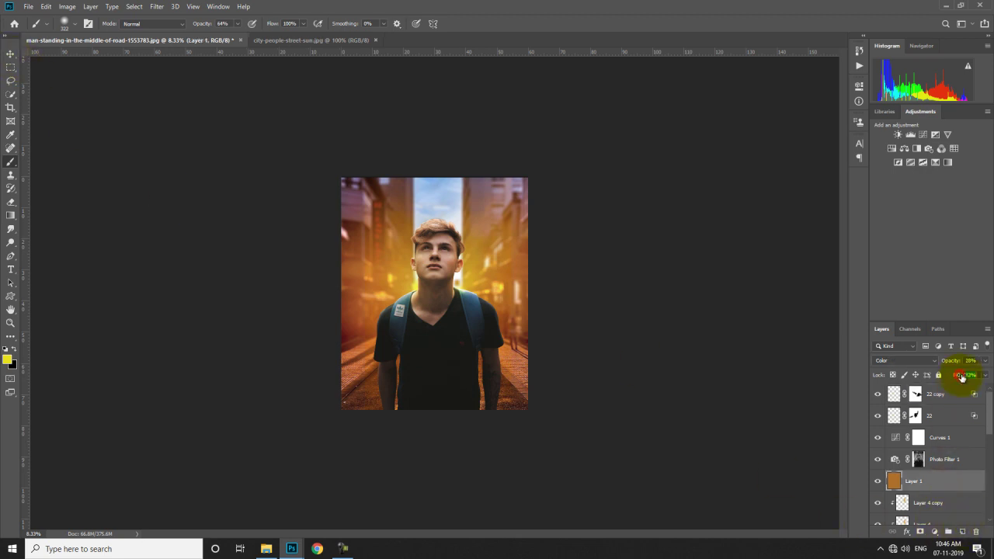
pyautogui.click(942, 393)
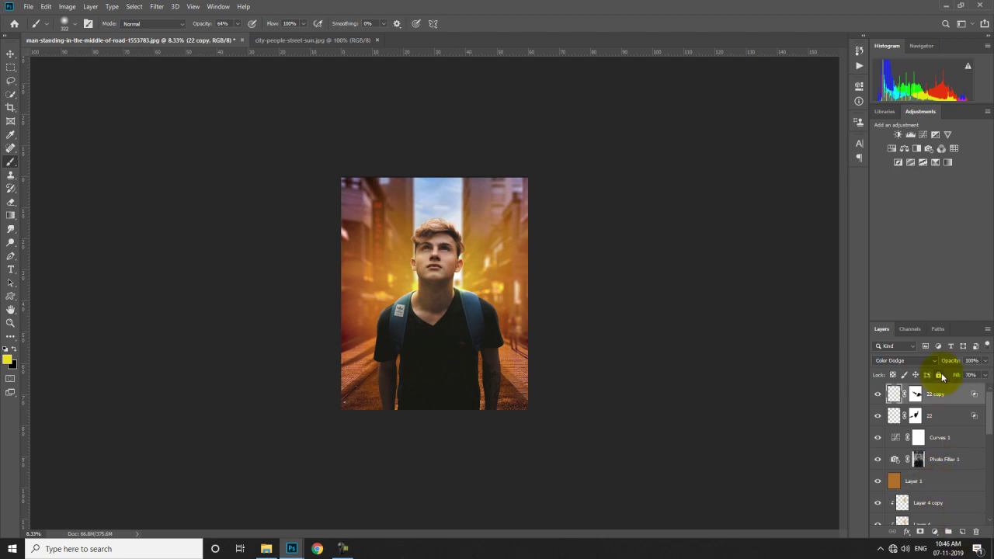
pyautogui.click(907, 152)
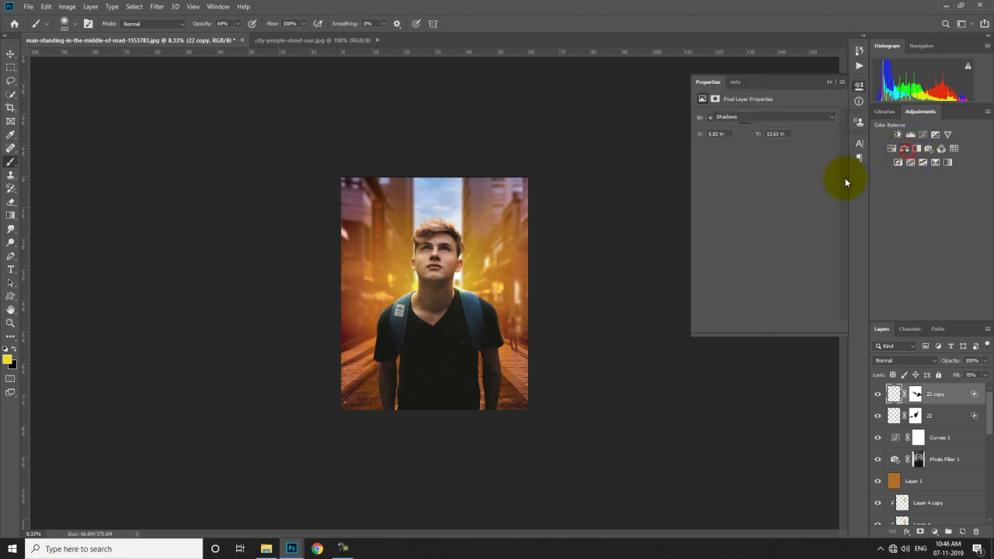
pyautogui.moveTo(938, 483); pyautogui.dragTo(963, 511)
pyautogui.click(769, 326)
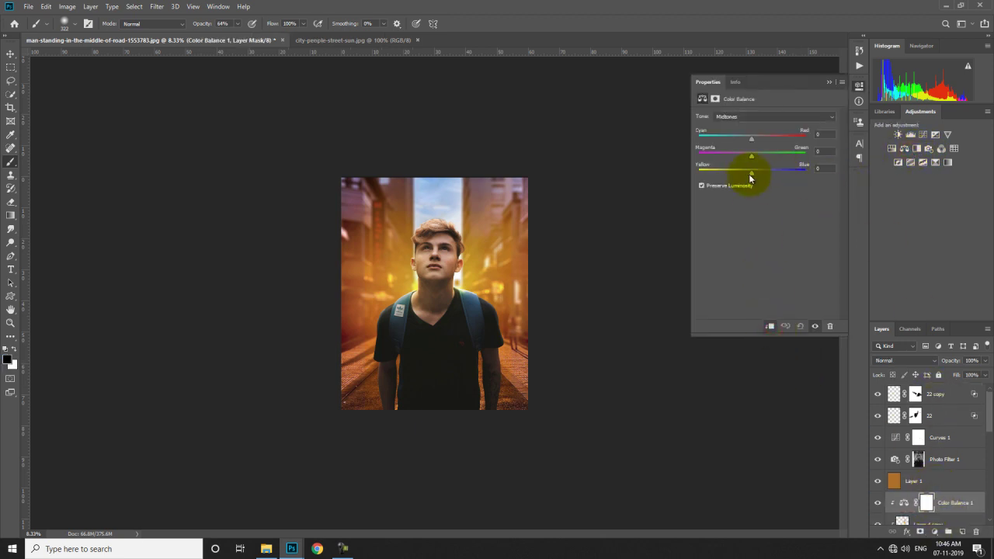
# Shift the Color Balance midtones toward yellow, and set the highlights to Cyan–Red +4 and Yellow–Blue -9.
pyautogui.moveTo(730, 174); pyautogui.dragTo(746, 178)
pyautogui.click(749, 117)
pyautogui.click(750, 123)
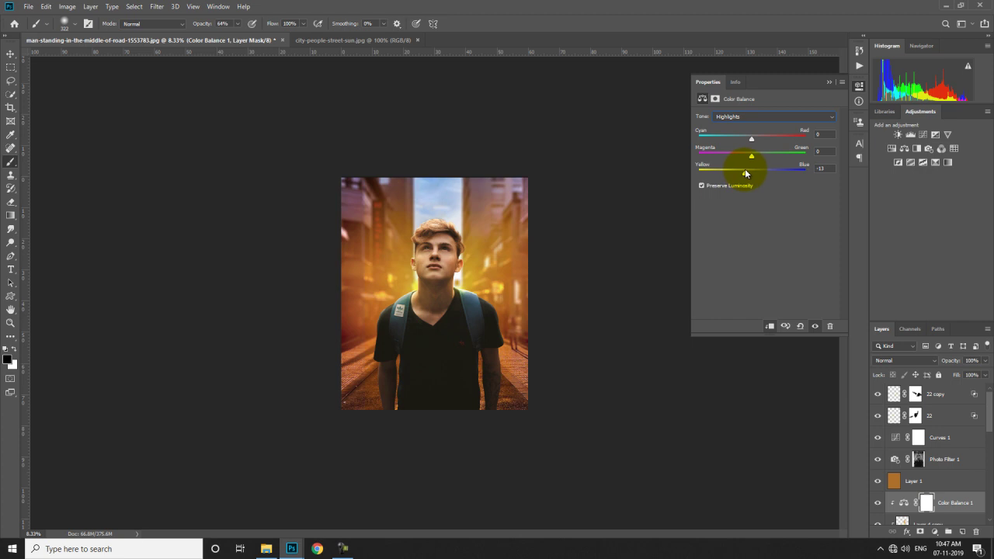
pyautogui.moveTo(751, 138); pyautogui.dragTo(759, 138)
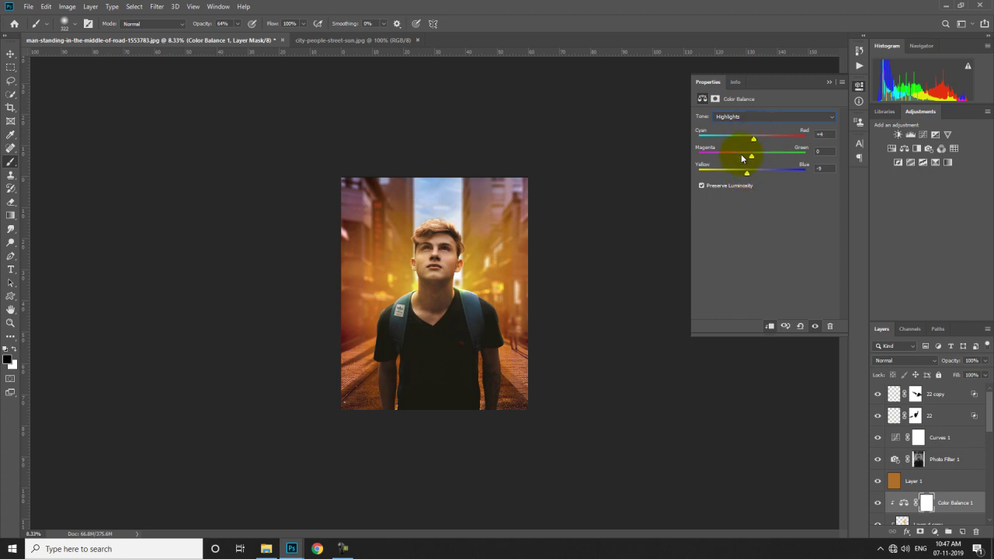
pyautogui.hotkey('ctrl', '+')
pyautogui.hotkey('ctrl', '+')
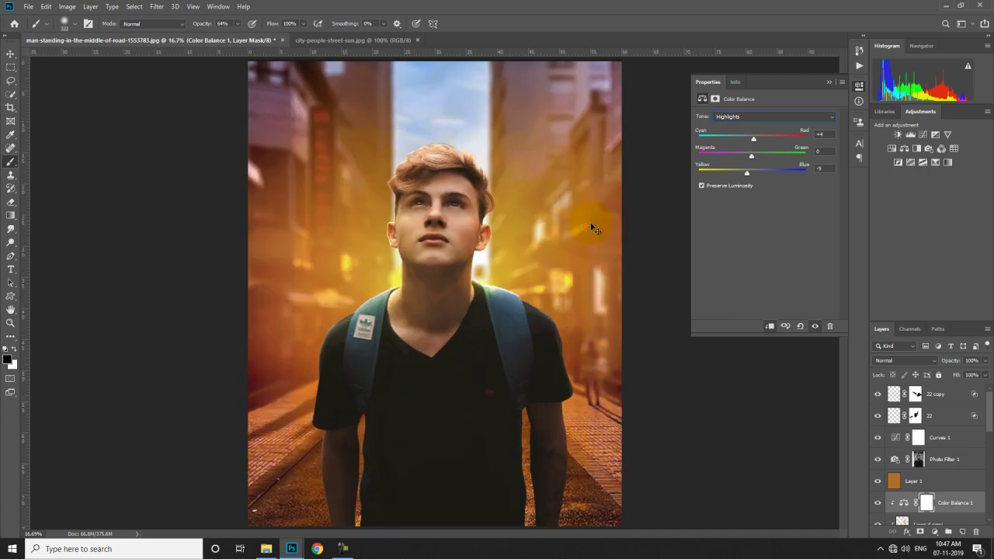
pyautogui.hotkey('ctrl', '-')
pyautogui.hotkey('ctrl', '-')
# Set the Color Balance shadows to Cyan–Red -4 and Yellow–Blue 0.
pyautogui.scroll(1, 749, 124)
pyautogui.scroll(1, 755, 140)
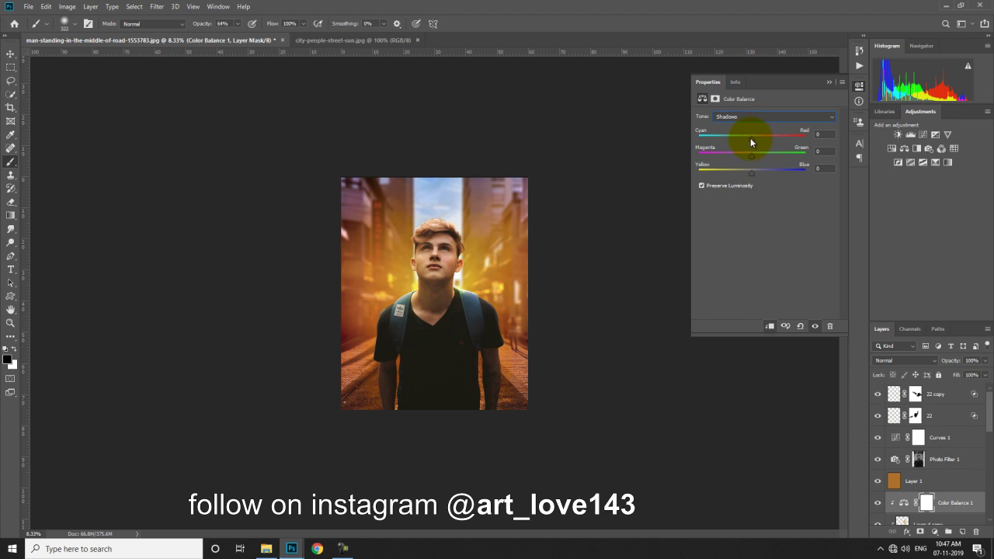
pyautogui.click(750, 138)
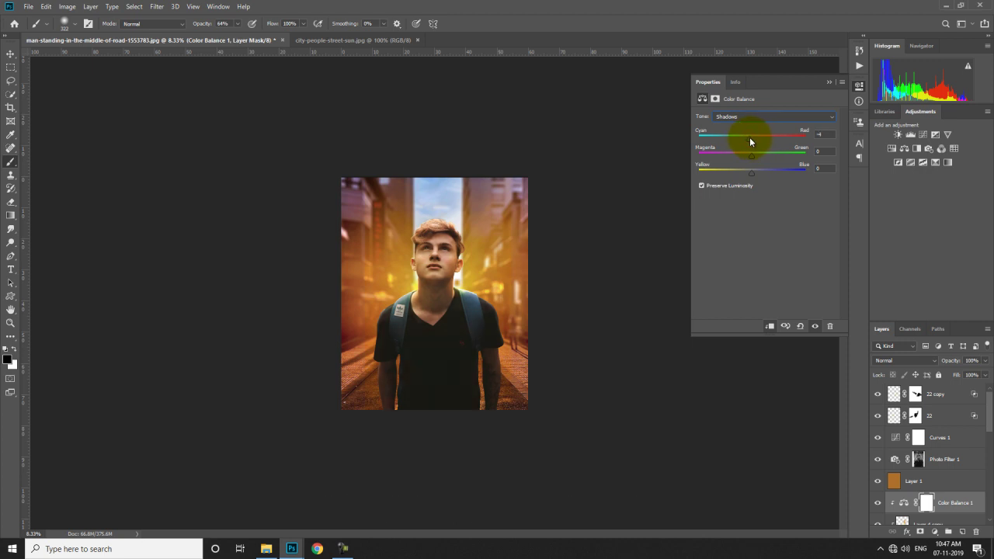
pyautogui.moveTo(756, 171); pyautogui.dragTo(751, 171)
pyautogui.moveTo(738, 172); pyautogui.dragTo(744, 172)
pyautogui.moveTo(827, 168); pyautogui.dragTo(785, 174)
pyautogui.write('0')
pyautogui.click(828, 82)
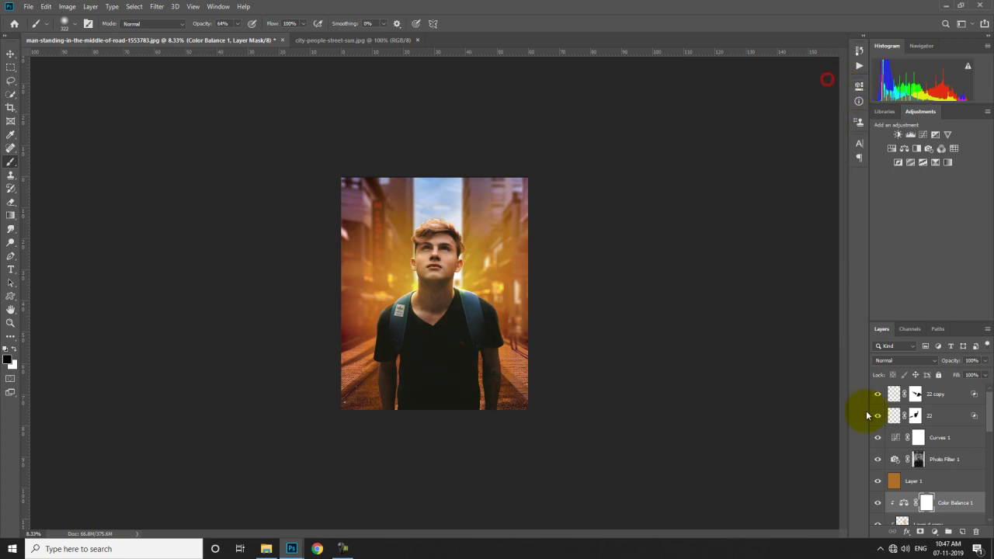
# Save the layered image as Photoshop file man-standing-in-the-middle-of-road-1553783 in the NEW WORK folder.
pyautogui.click(946, 394)
pyautogui.click(11, 53)
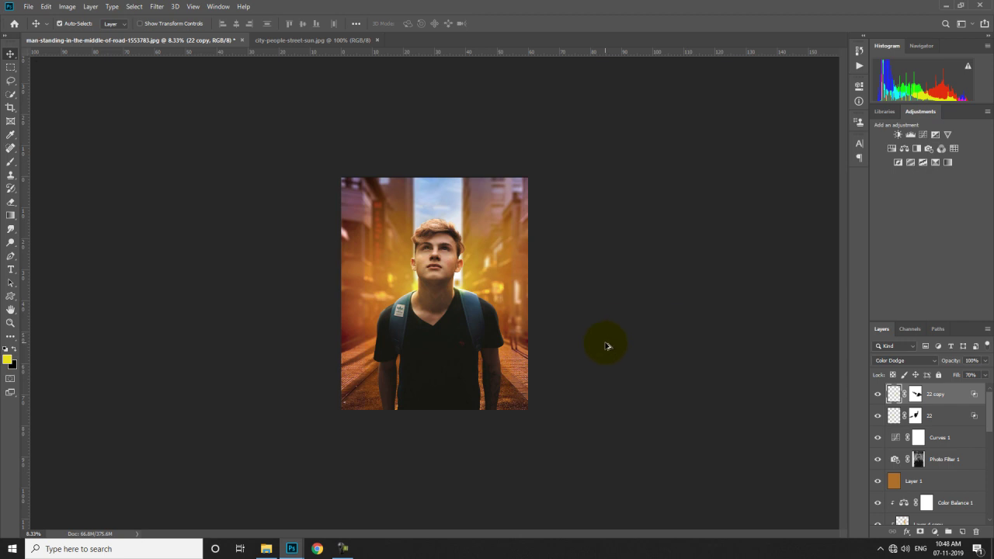
pyautogui.hotkey('ctrl', 'shift', 's')
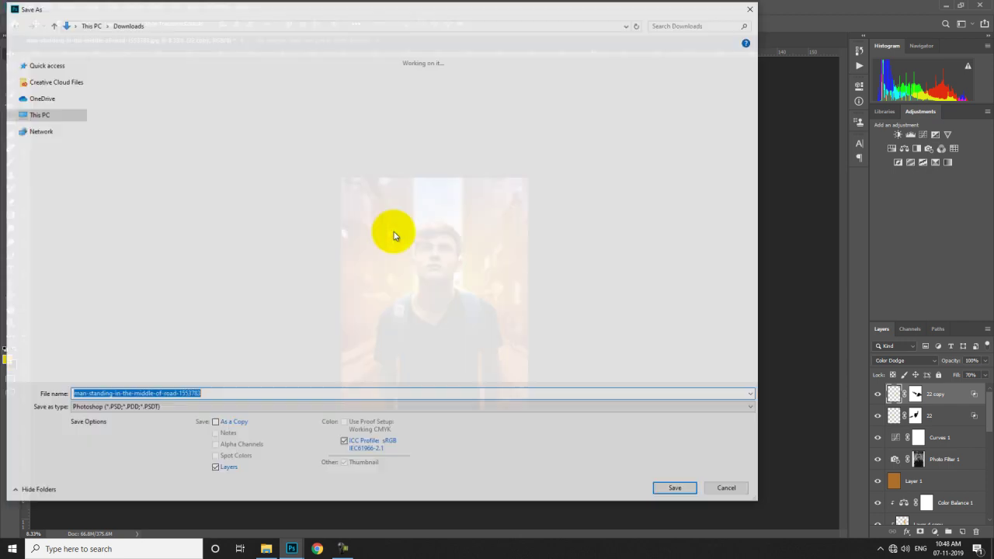
pyautogui.click(56, 163)
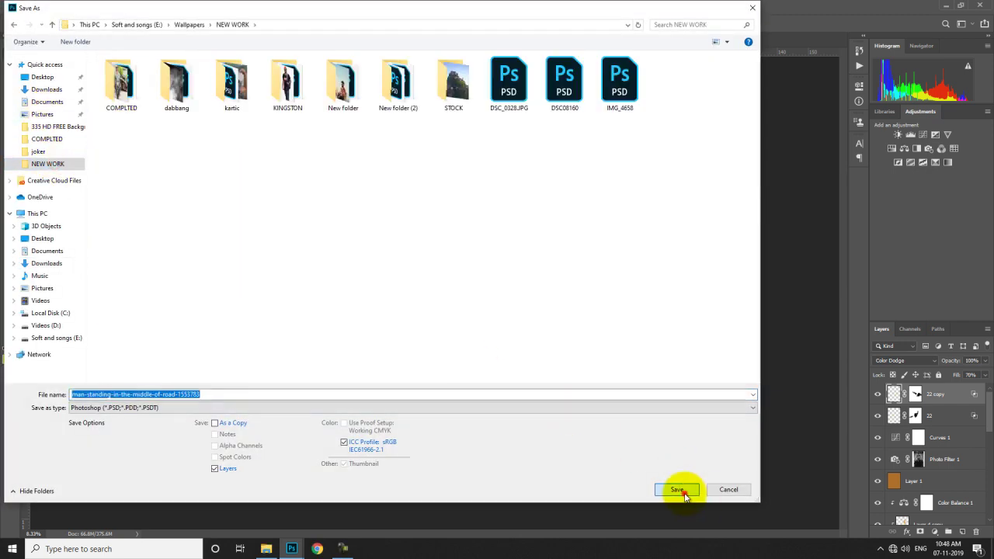
pyautogui.click(677, 490)
pyautogui.click(607, 156)
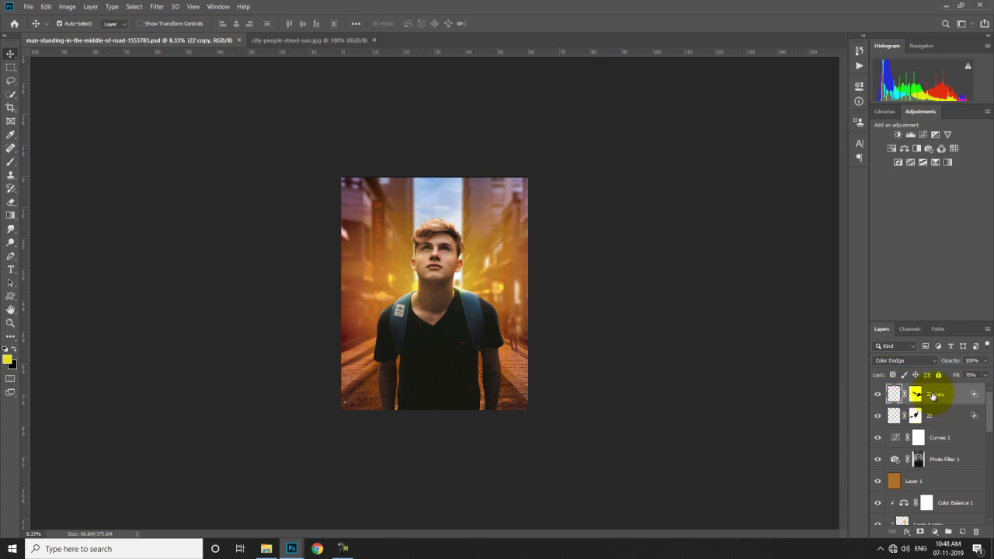
# Stamp all visible layers into a new layer on top and open it in the Camera Raw Filter.
pyautogui.hotkey('ctrl', 'shift', 'alt', 'e')
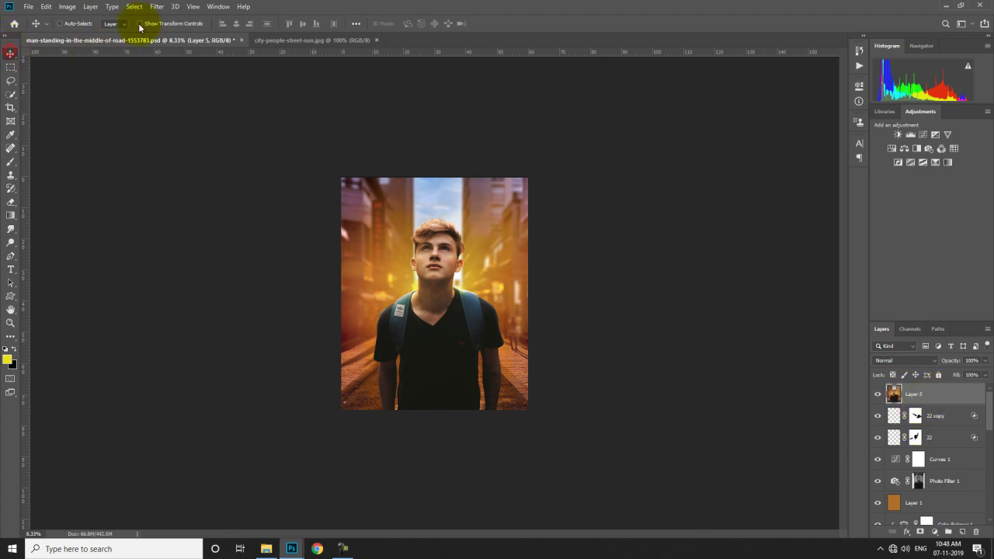
pyautogui.click(157, 7)
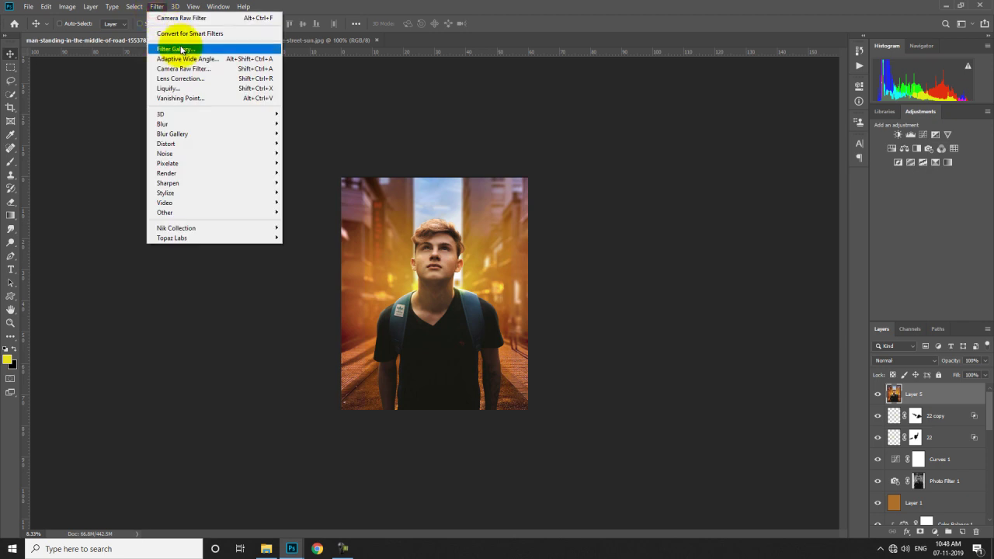
pyautogui.click(183, 68)
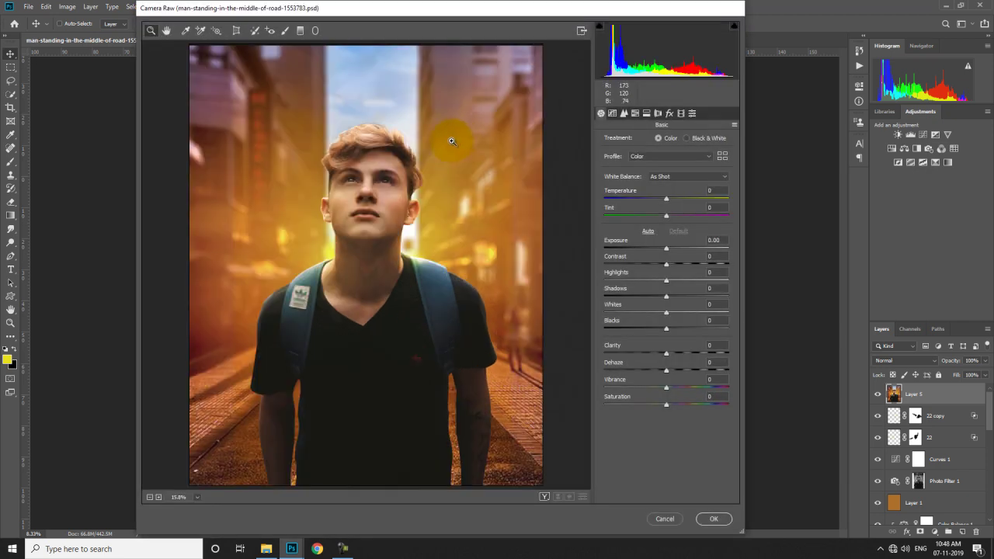
# Add a graduated filter running from above the image down to the man's neck, with Temperature +36 and Exposure +1.50.
pyautogui.scroll(-2, 452, 141)
pyautogui.click(301, 32)
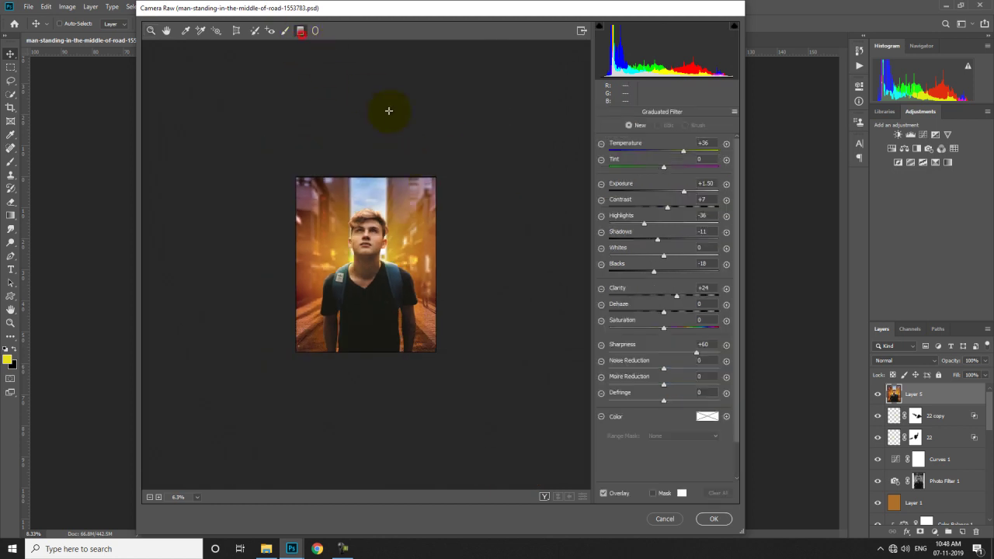
pyautogui.moveTo(390, 140); pyautogui.dragTo(359, 265)
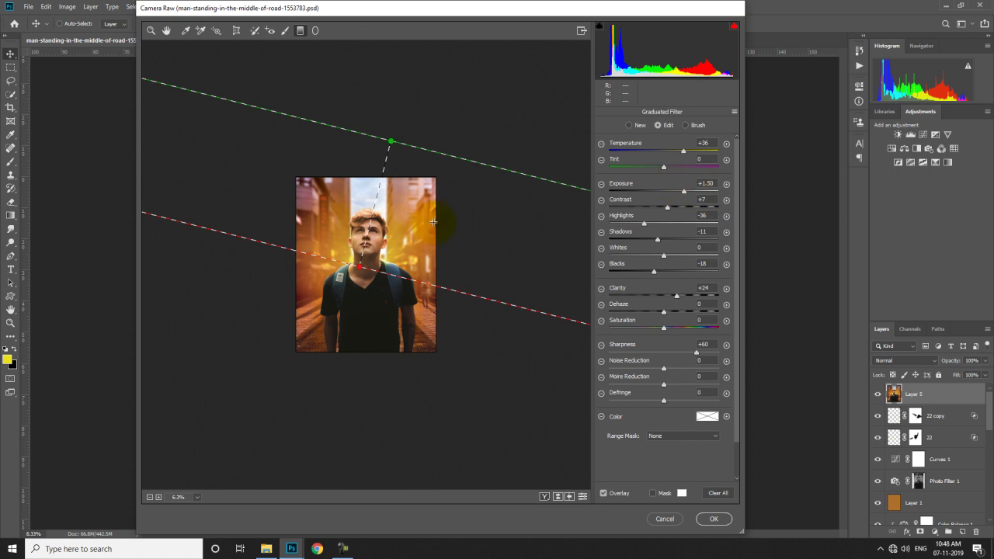
# Add a second graduated filter from below the image up to the chest, with Temperature -2, Tint +10, Exposure +0.25 and Sharpness +20.
pyautogui.moveTo(375, 407); pyautogui.dragTo(376, 263)
pyautogui.moveTo(683, 192); pyautogui.dragTo(667, 193)
pyautogui.moveTo(670, 151)
pyautogui.mouseDown()
pyautogui.moveTo(643, 166)
pyautogui.moveTo(669, 166)
pyautogui.mouseUp()
pyautogui.moveTo(380, 268); pyautogui.dragTo(377, 284)
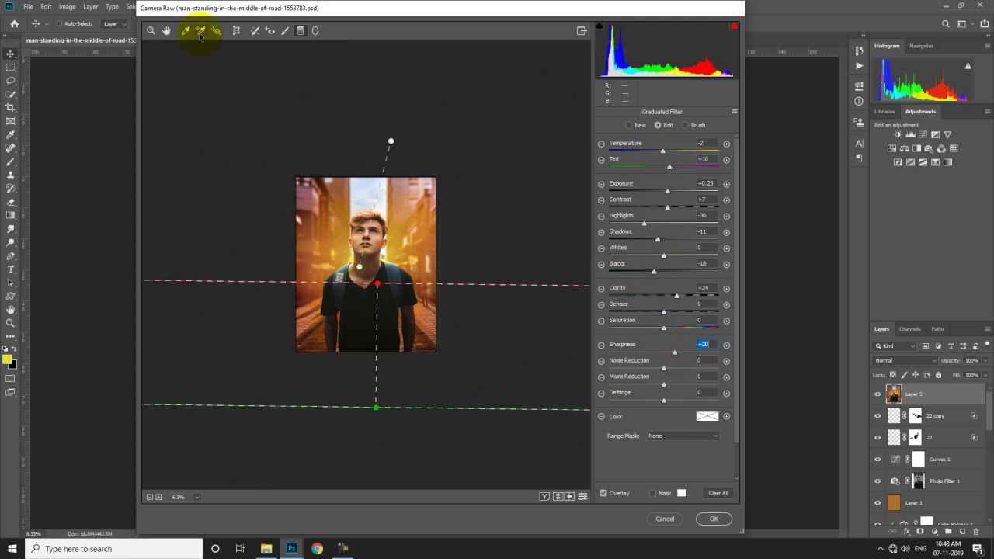
# Set the Basic adjustments to Clarity +8, Exposure +0.05, Highlights -21, Shadows +13 and Blacks +27.
pyautogui.click(166, 30)
pyautogui.moveTo(669, 355); pyautogui.dragTo(677, 354)
pyautogui.scroll(2, 434, 306)
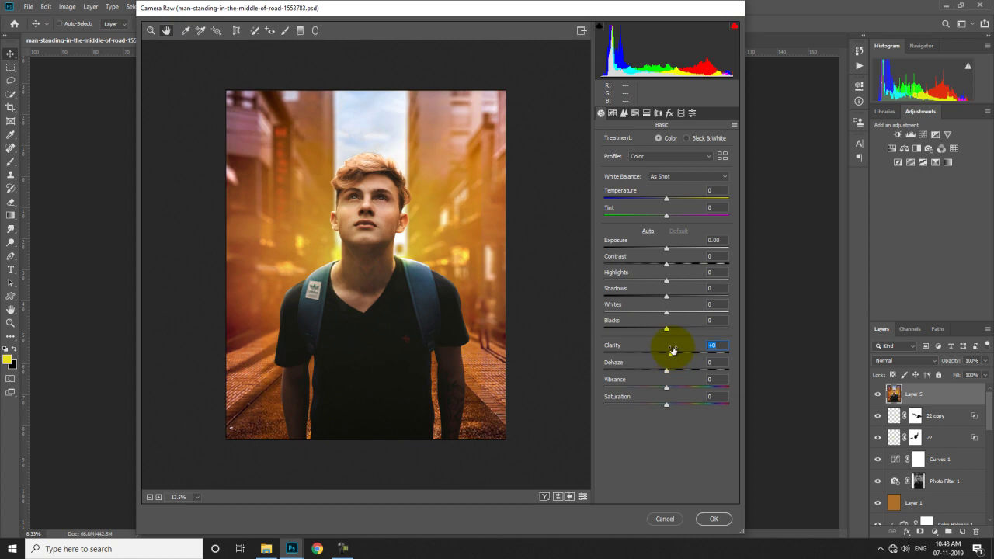
pyautogui.moveTo(666, 249); pyautogui.dragTo(670, 251)
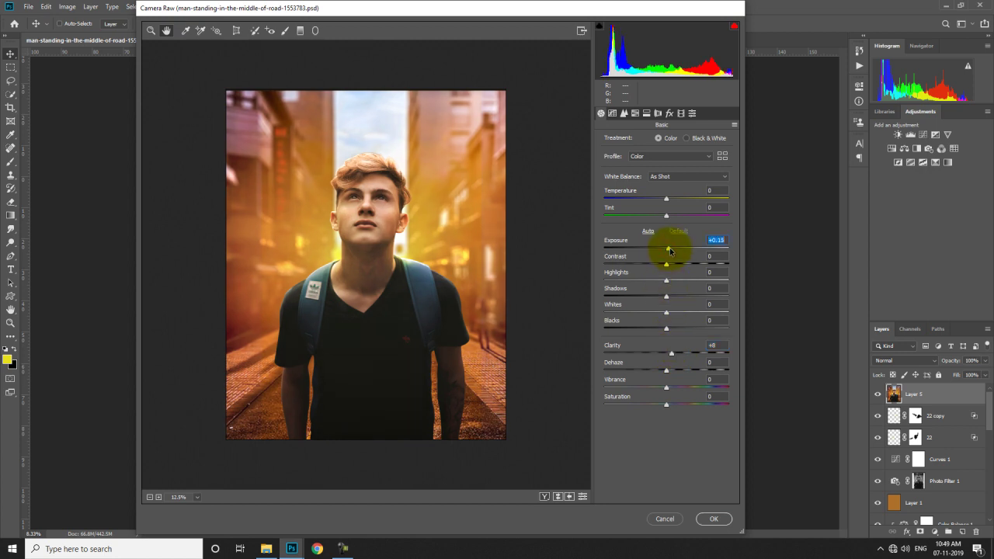
pyautogui.moveTo(669, 250); pyautogui.dragTo(683, 328)
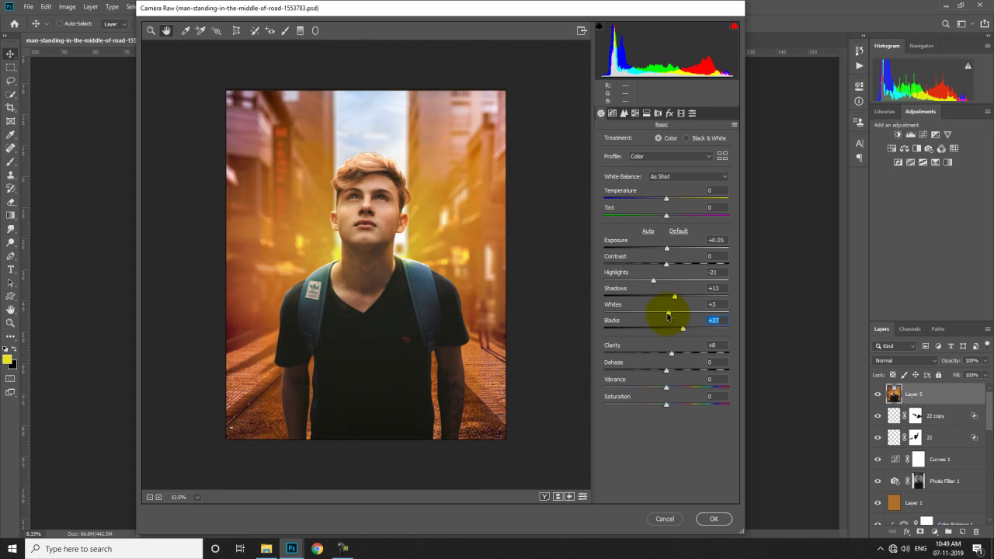
# Set Whites to +13, Vibrance to -1 and Saturation to -2, leaving Tint at 0.
pyautogui.moveTo(668, 313); pyautogui.dragTo(675, 311)
pyautogui.moveTo(666, 388)
pyautogui.mouseDown()
pyautogui.moveTo(676, 388)
pyautogui.moveTo(661, 388)
pyautogui.moveTo(665, 404)
pyautogui.mouseUp()
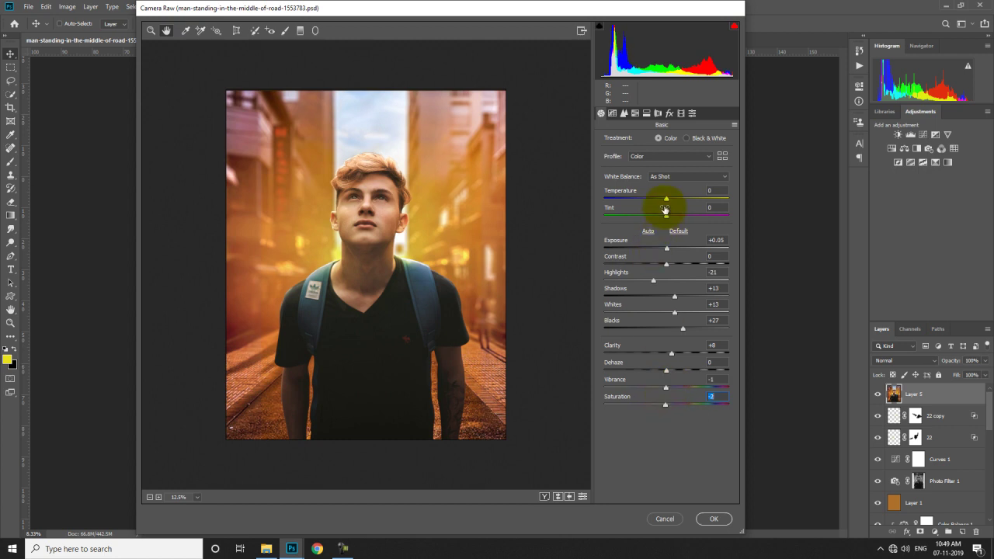
pyautogui.moveTo(647, 213); pyautogui.dragTo(671, 218)
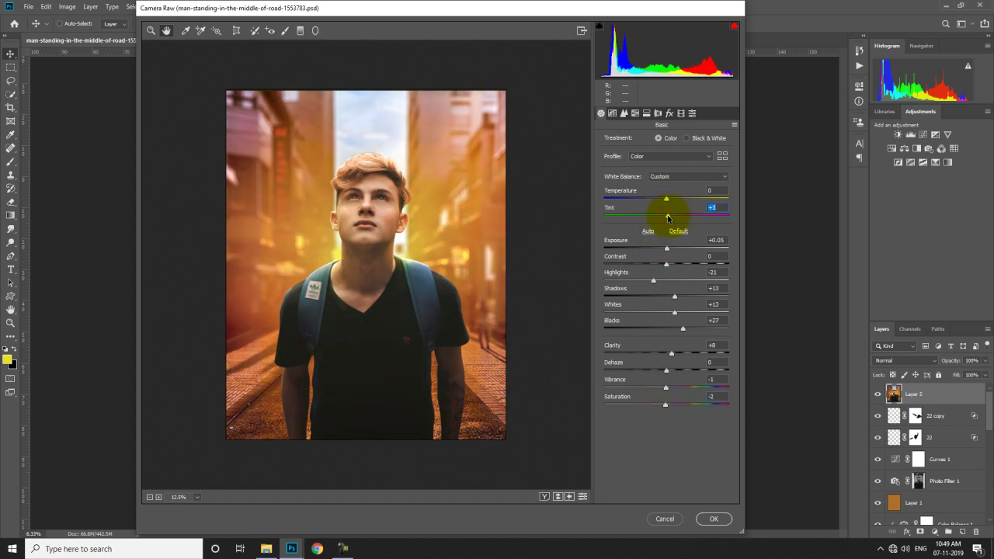
# Calibrate the primary hues in Camera Raw to Blue -2, Green -8 and Red +4.
pyautogui.click(623, 113)
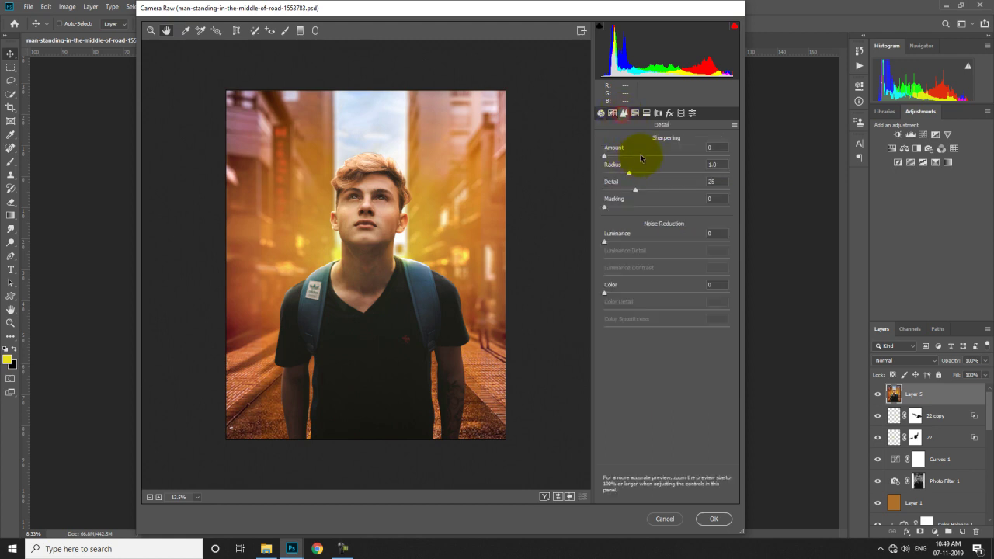
pyautogui.click(681, 113)
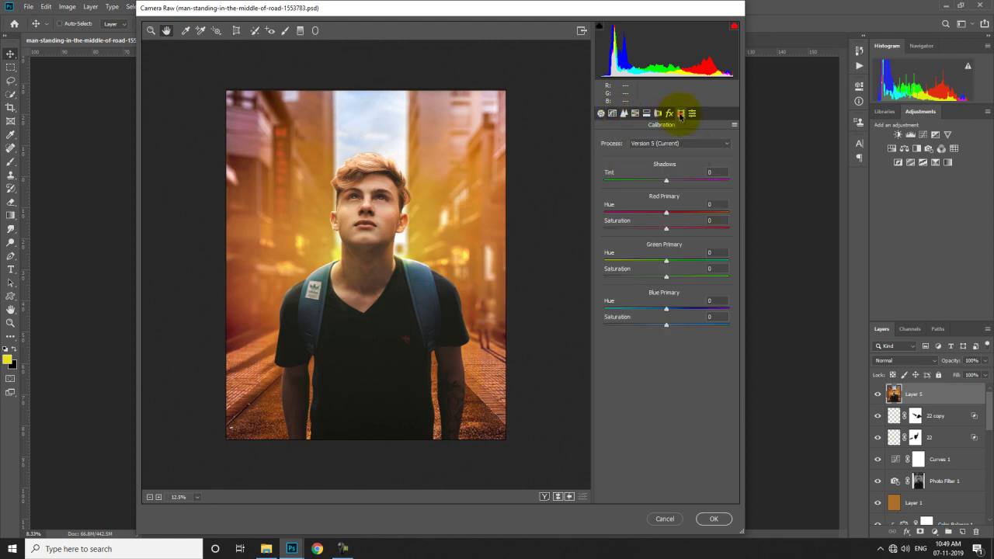
pyautogui.moveTo(665, 309); pyautogui.dragTo(664, 309)
pyautogui.moveTo(665, 262)
pyautogui.mouseDown()
pyautogui.moveTo(676, 262)
pyautogui.moveTo(661, 261)
pyautogui.mouseUp()
pyautogui.moveTo(665, 212); pyautogui.dragTo(670, 213)
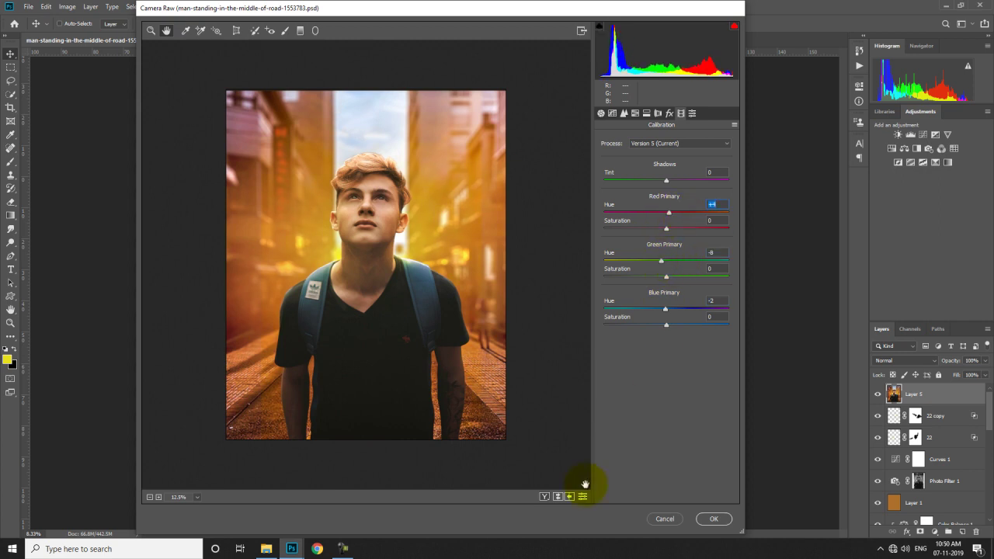
# Split tone the highlights with Hue 194 and Saturation 6.
pyautogui.click(646, 112)
pyautogui.click(613, 174)
pyautogui.moveTo(605, 155); pyautogui.dragTo(669, 165)
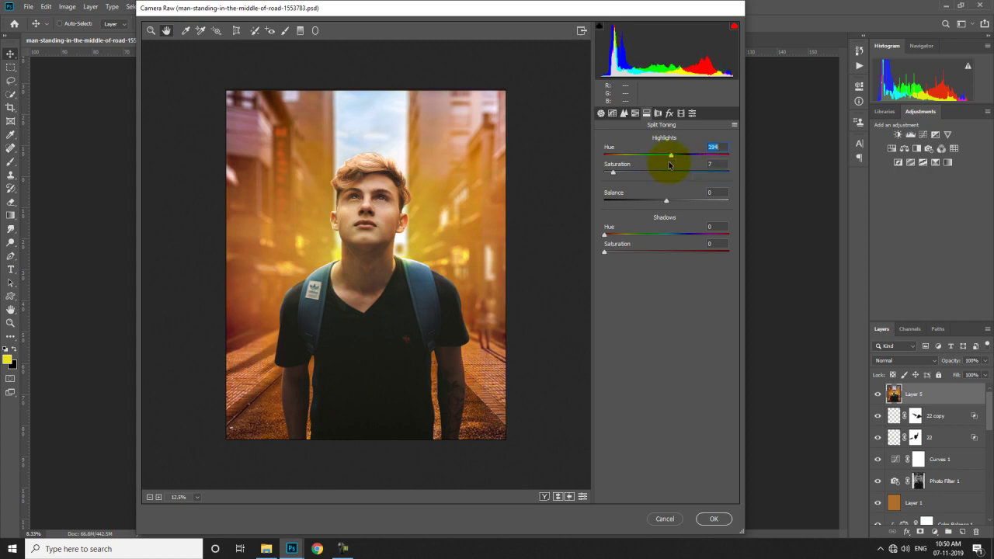
pyautogui.click(612, 173)
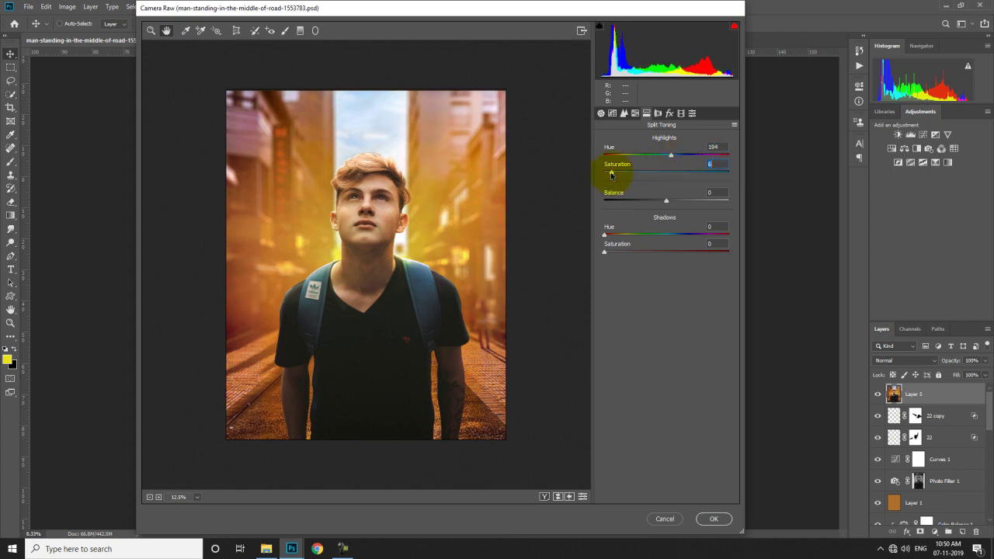
# Set luminance noise reduction to 80 and sharpening Amount to 96, and raise the sharpening Masking to just under halfway.
pyautogui.click(623, 112)
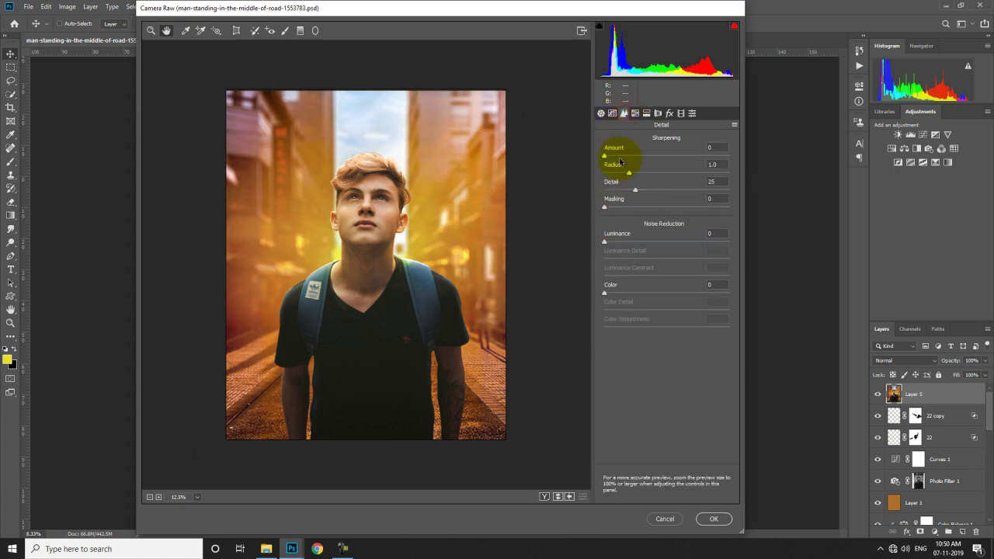
pyautogui.moveTo(604, 241); pyautogui.dragTo(705, 238)
pyautogui.moveTo(605, 156); pyautogui.dragTo(684, 155)
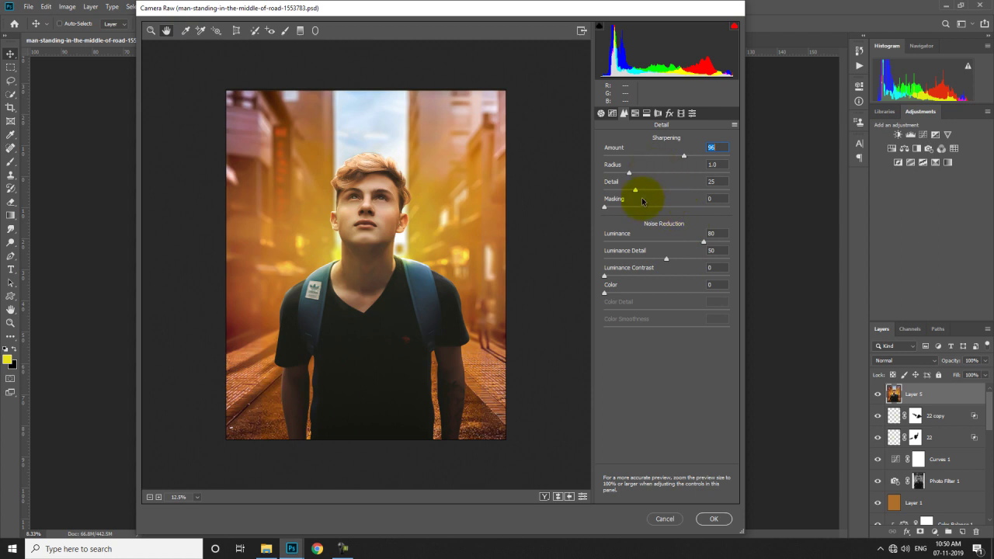
pyautogui.moveTo(605, 206); pyautogui.dragTo(660, 208)
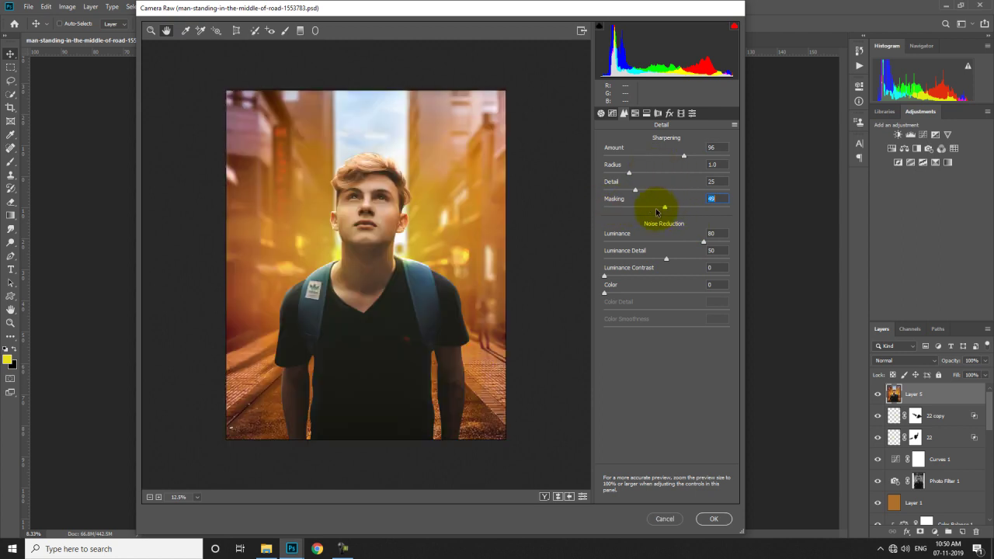
# Set the parametric tone curve to Highlights -9, Lights +6, Darks -4 and Shadows +17, and apply the Camera Raw Filter.
pyautogui.click(611, 113)
pyautogui.moveTo(666, 309); pyautogui.dragTo(679, 358)
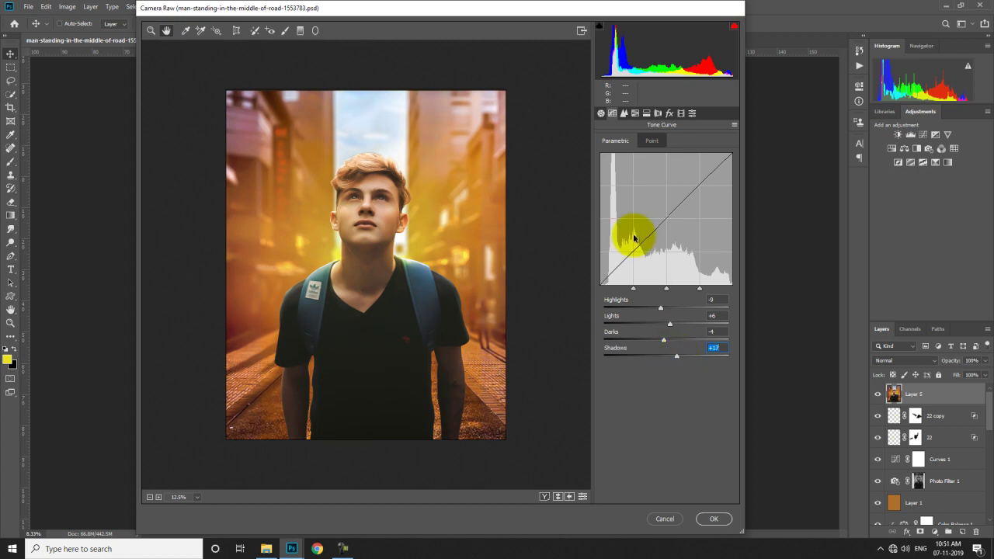
pyautogui.click(600, 113)
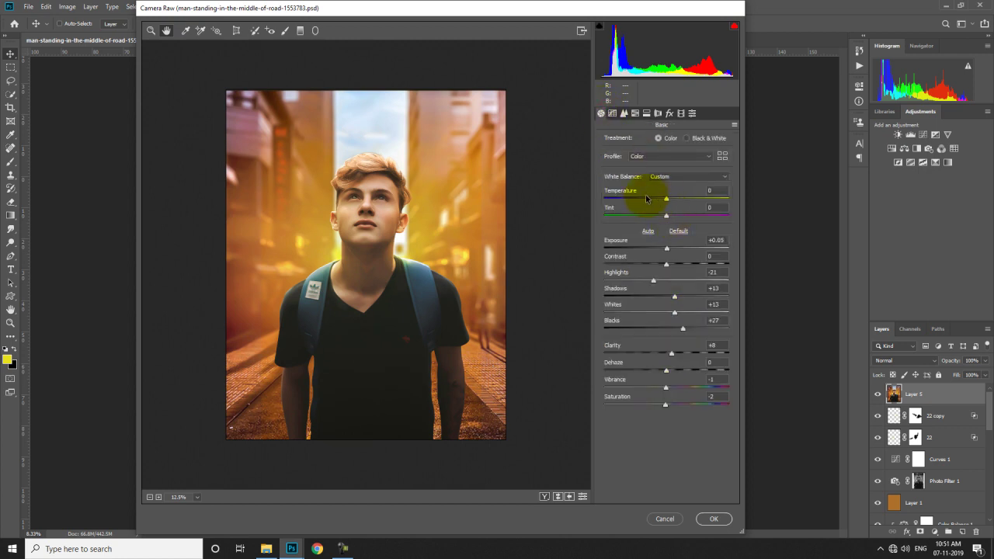
pyautogui.click(713, 518)
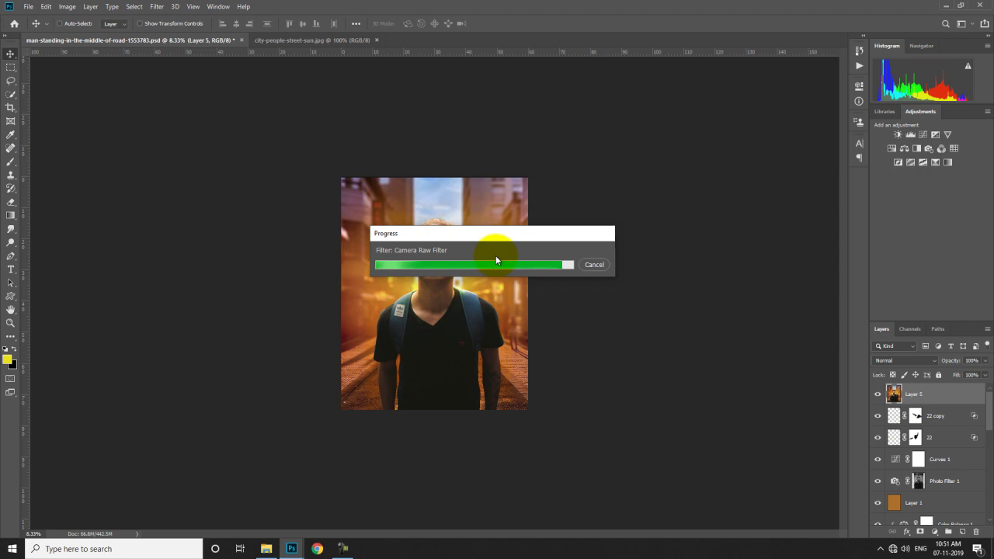
# Duplicate the graded Layer 5 and apply a Regular Grain texture to the copy with Intensity 23 and Contrast 50.
pyautogui.hotkey('ctrl', '+')
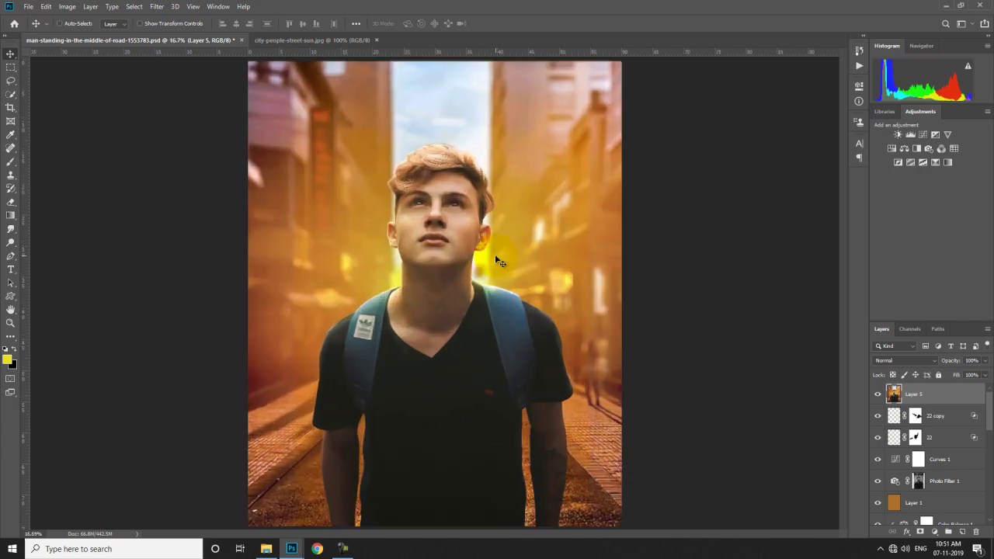
pyautogui.hotkey('ctrl', '-')
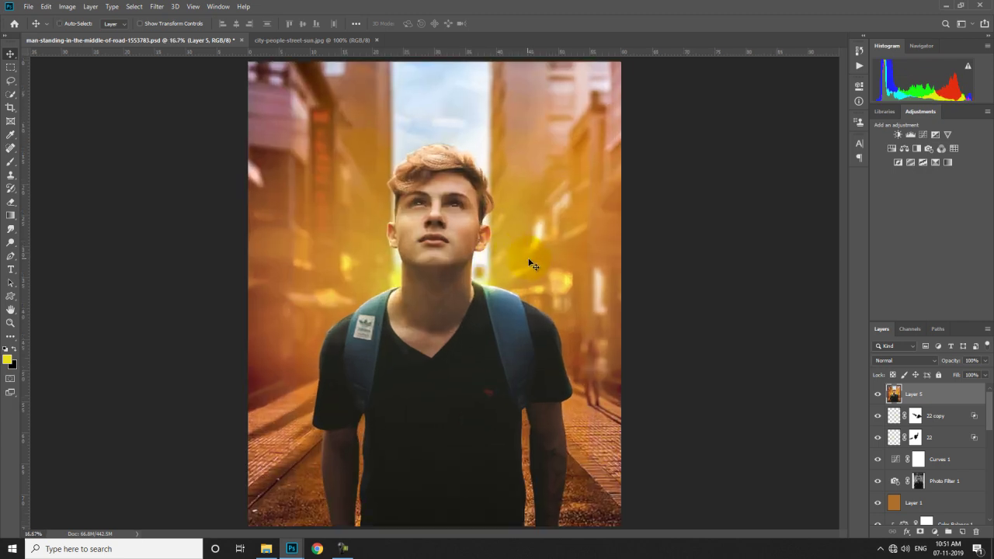
pyautogui.hotkey('ctrl', 'j')
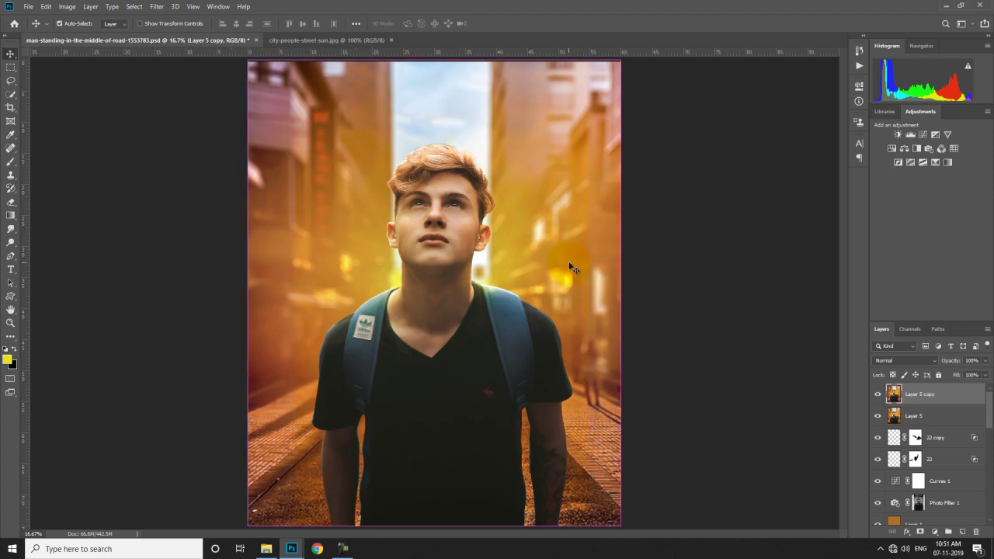
pyautogui.click(156, 7)
pyautogui.click(199, 63)
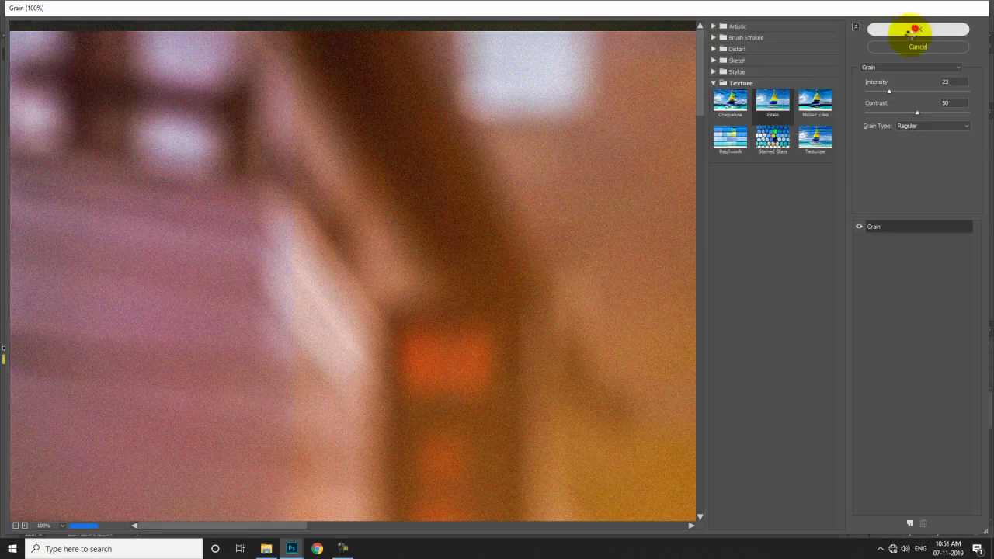
pyautogui.click(911, 28)
# Soften the grain by setting Layer 5 copy to 37% fill and 80% opacity.
pyautogui.moveTo(956, 376); pyautogui.dragTo(938, 386)
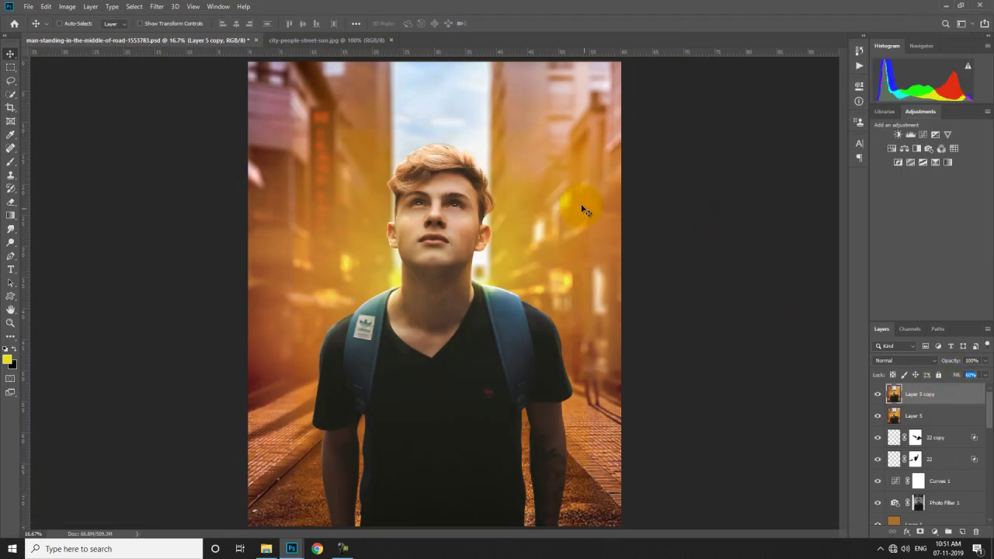
pyautogui.hotkey('ctrl', '+')
pyautogui.moveTo(958, 376); pyautogui.dragTo(946, 379)
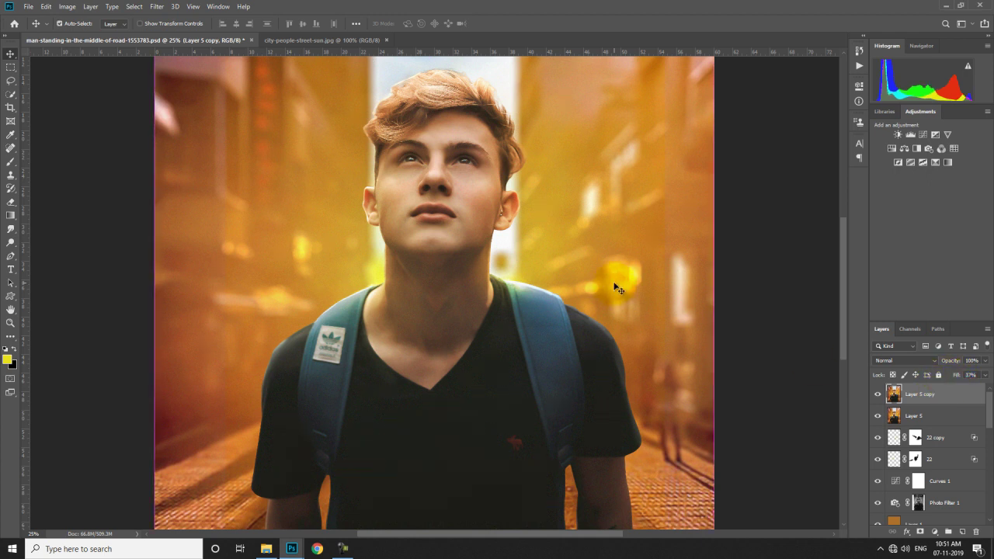
pyautogui.hotkey('ctrl', '-')
pyautogui.hotkey('ctrl', '-')
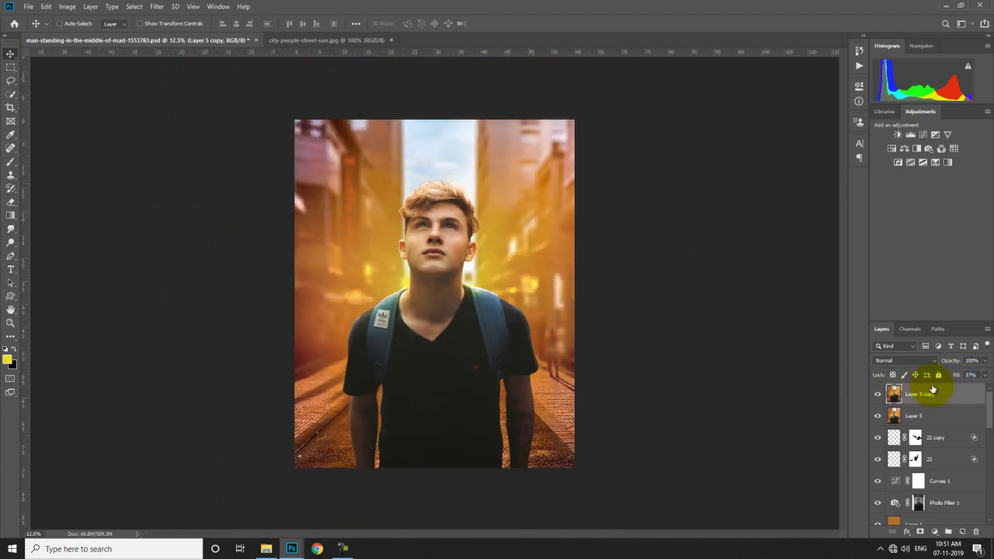
pyautogui.moveTo(951, 360); pyautogui.dragTo(944, 360)
pyautogui.hotkey('ctrl', '+')
pyautogui.hotkey('ctrl', '+')
pyautogui.hotkey('ctrl', '-')
pyautogui.hotkey('ctrl', '-')
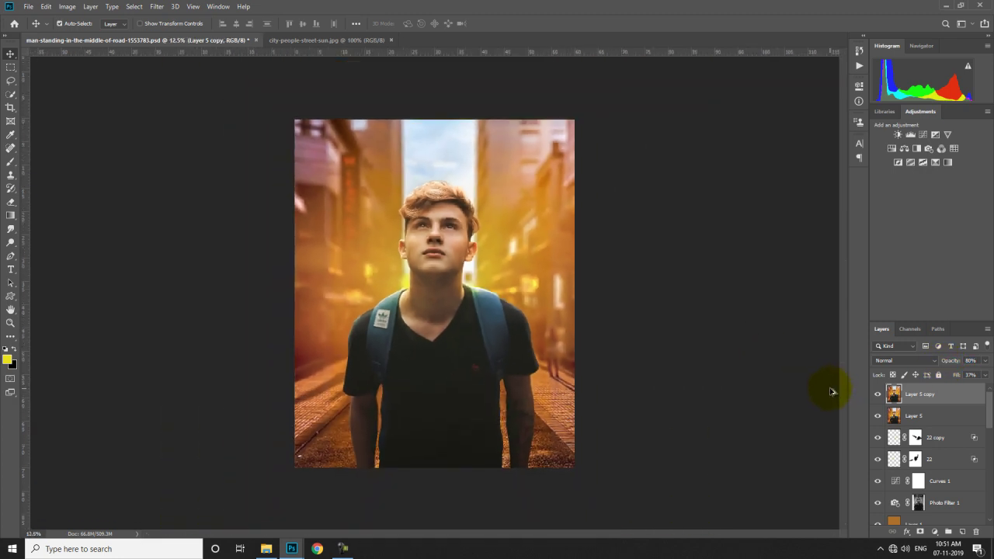
# Add a new layer on top, fill it with gray and set its blend mode to Overlay.
pyautogui.hotkey('ctrl', 'shift', 'alt', 'e')
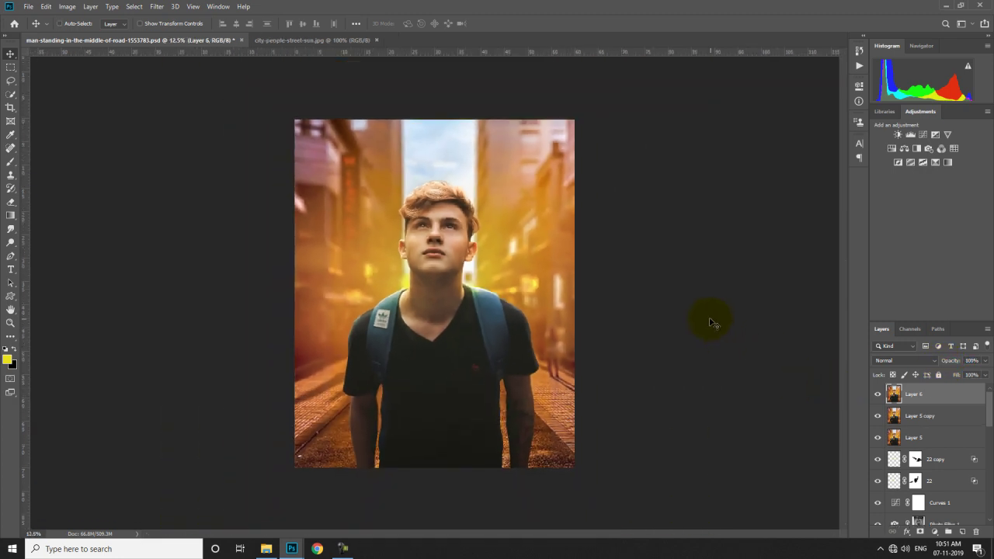
pyautogui.hotkey('ctrl', 'z')
pyautogui.click(962, 532)
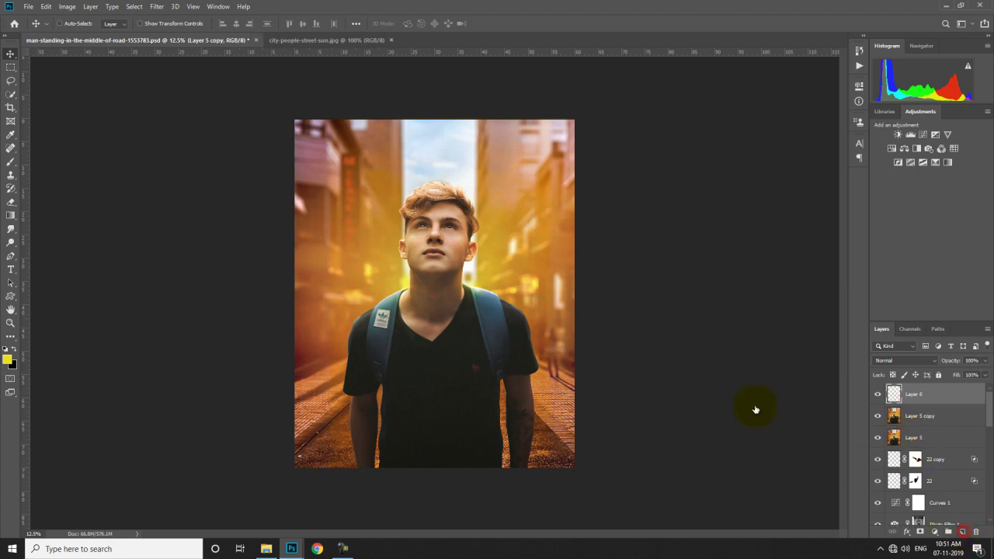
pyautogui.hotkey('shift', 'F5')
pyautogui.click(559, 147)
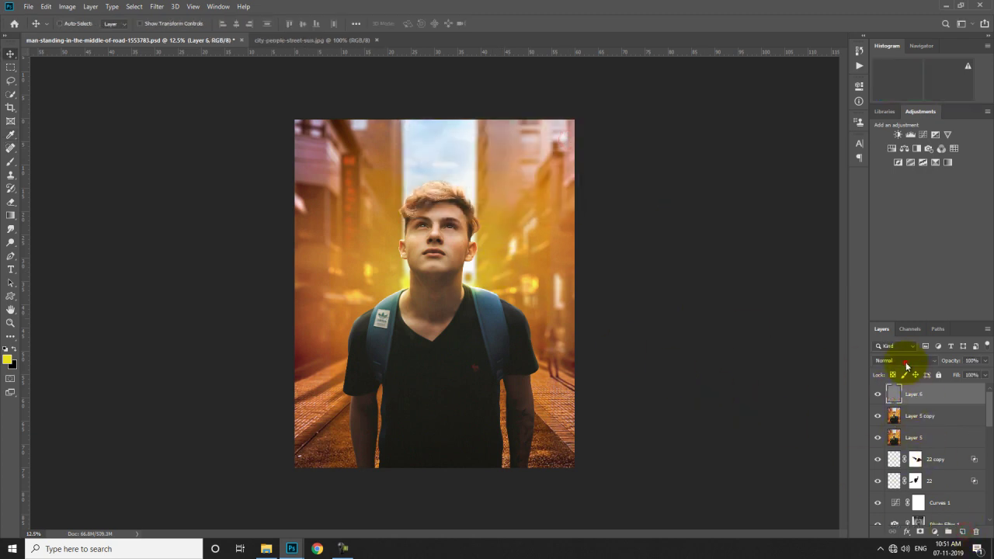
pyautogui.click(906, 360)
pyautogui.click(882, 405)
# Darken the man's neck and shirt on the gray overlay layer with the Burn tool.
pyautogui.click(11, 243)
pyautogui.click(45, 253)
pyautogui.moveTo(422, 284)
pyautogui.mouseDown()
pyautogui.moveTo(441, 307)
pyautogui.moveTo(441, 279)
pyautogui.moveTo(428, 281)
pyautogui.moveTo(452, 280)
pyautogui.moveTo(445, 287)
pyautogui.moveTo(465, 313)
pyautogui.moveTo(484, 299)
pyautogui.moveTo(514, 361)
pyautogui.moveTo(480, 436)
pyautogui.mouseUp()
# Brighten the man's sleeve and shoulder edge with the Dodge tool, using the Highlights range at 10% exposure.
pyautogui.click(12, 243)
pyautogui.click(50, 242)
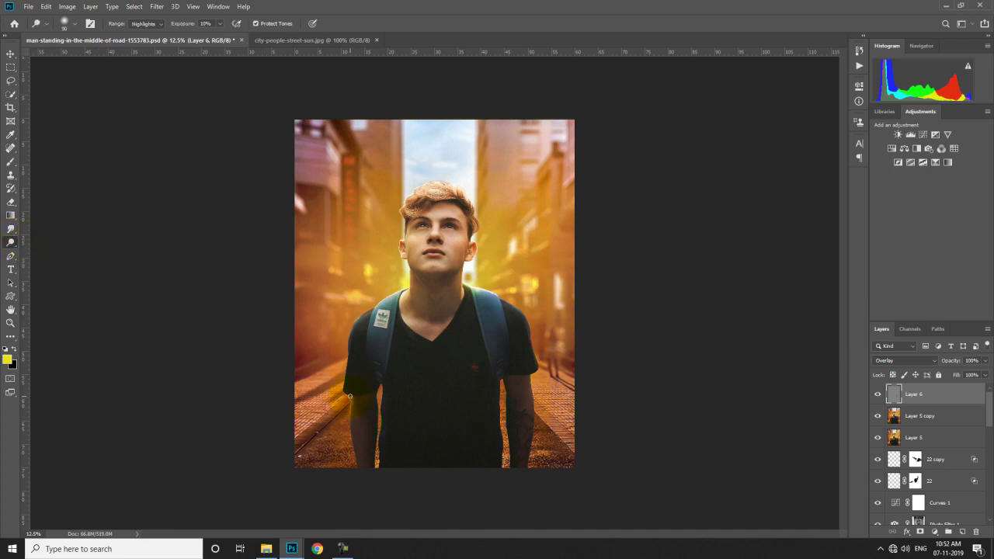
pyautogui.moveTo(345, 362)
pyautogui.mouseDown()
pyautogui.moveTo(352, 331)
pyautogui.moveTo(385, 309)
pyautogui.moveTo(360, 317)
pyautogui.moveTo(396, 299)
pyautogui.mouseUp()
pyautogui.hotkey('ctrl', '+')
pyautogui.hotkey('ctrl', '+')
pyautogui.scroll(-5, 898, 465)
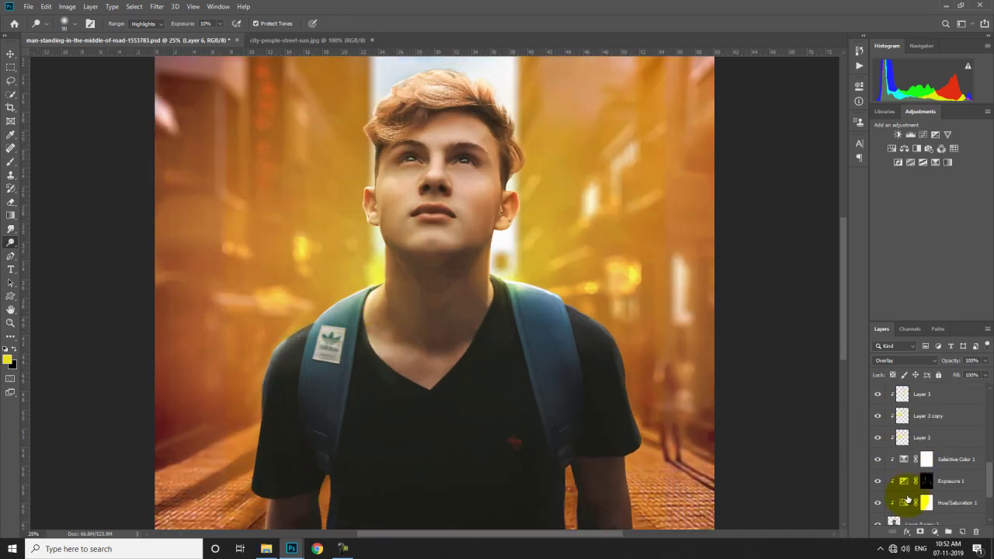
# Load the man's cutout as a selection and brighten his shoulder and backpack strap edges with the Dodge tool at 18% exposure.
pyautogui.keyDown('ctrl'); pyautogui.click(894, 481); pyautogui.keyUp('ctrl')
pyautogui.scroll(5, 909, 444)
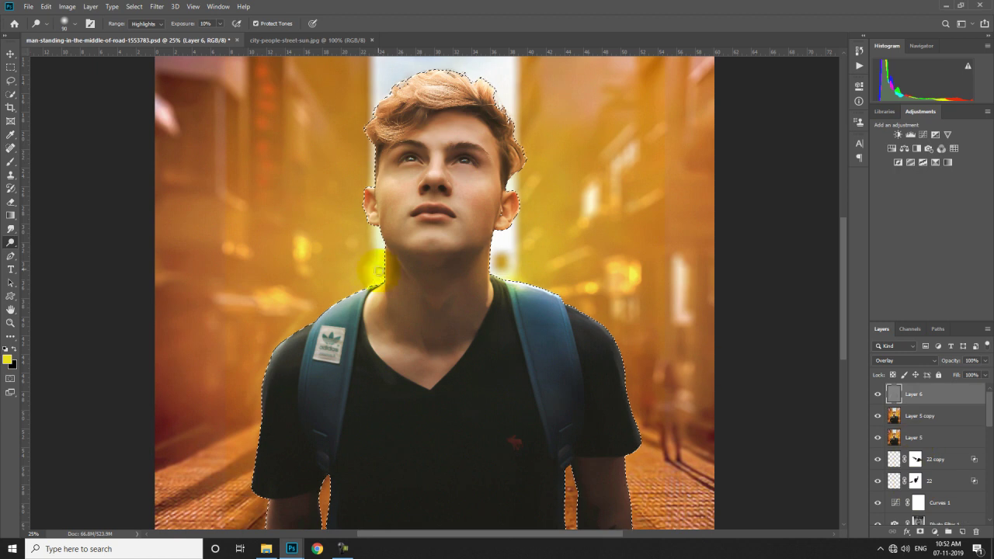
pyautogui.moveTo(367, 289); pyautogui.dragTo(334, 314)
pyautogui.moveTo(181, 25); pyautogui.dragTo(188, 30)
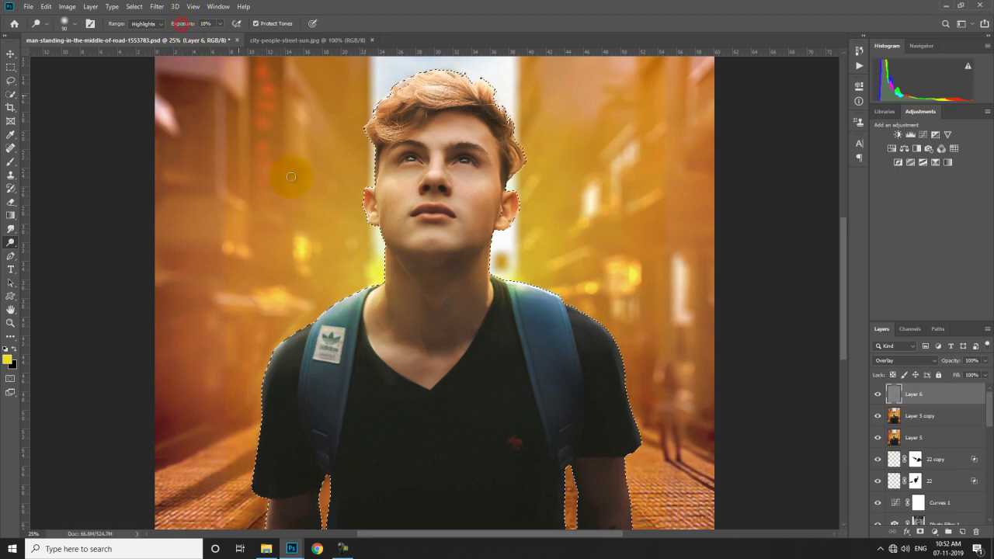
pyautogui.moveTo(354, 295)
pyautogui.mouseDown()
pyautogui.moveTo(330, 306)
pyautogui.moveTo(335, 299)
pyautogui.moveTo(373, 339)
pyautogui.moveTo(329, 349)
pyautogui.mouseUp()
pyautogui.moveTo(515, 276); pyautogui.dragTo(551, 291)
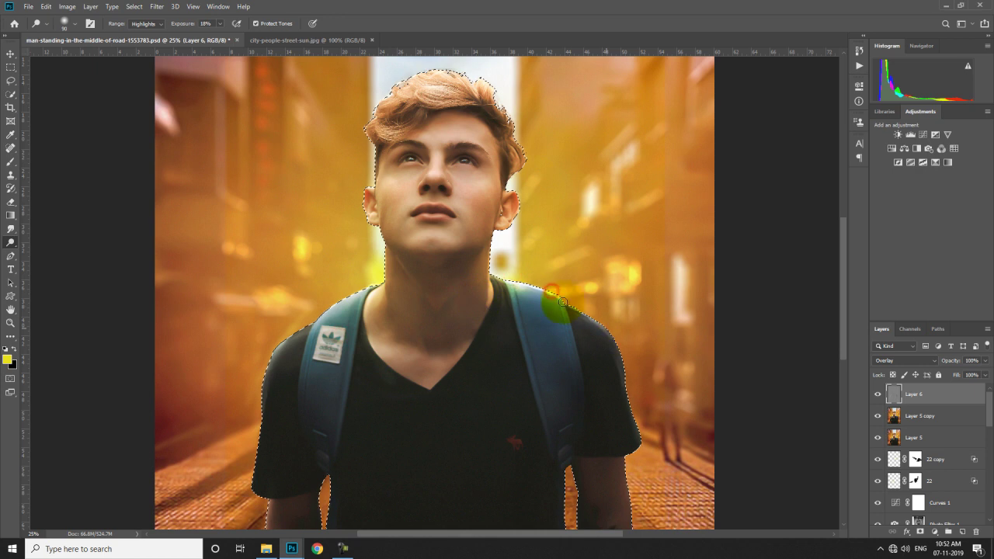
# Dodge the edges of the man's ear and hair within the selection using a smaller brush for the hair, and deselect.
pyautogui.moveTo(513, 196)
pyautogui.mouseDown()
pyautogui.moveTo(526, 160)
pyautogui.moveTo(517, 172)
pyautogui.moveTo(514, 144)
pyautogui.mouseUp()
pyautogui.press('[')
pyautogui.press('[')
pyautogui.press('[')
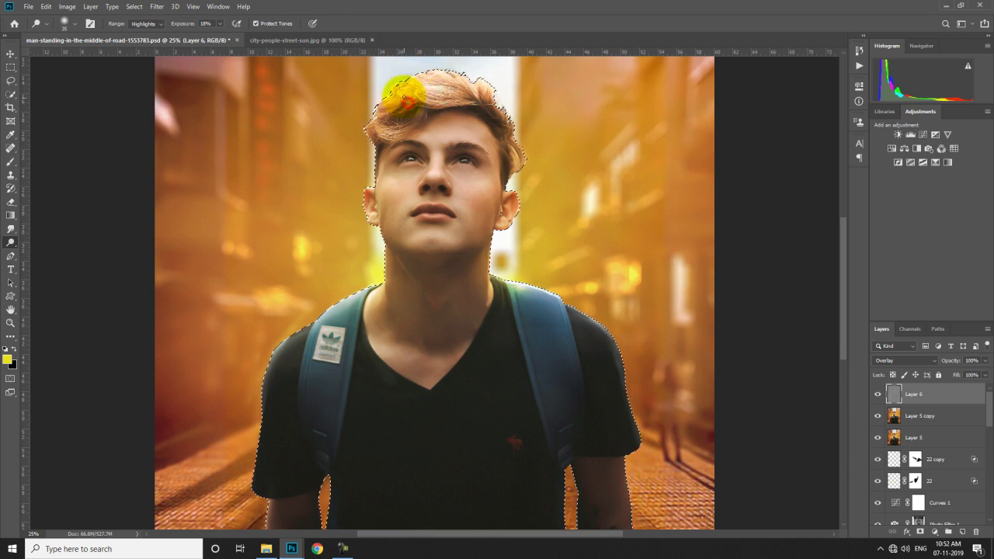
pyautogui.moveTo(400, 101)
pyautogui.mouseDown()
pyautogui.moveTo(387, 120)
pyautogui.moveTo(414, 114)
pyautogui.moveTo(403, 131)
pyautogui.moveTo(421, 117)
pyautogui.moveTo(376, 136)
pyautogui.mouseUp()
pyautogui.hotkey('ctrl', 'd')
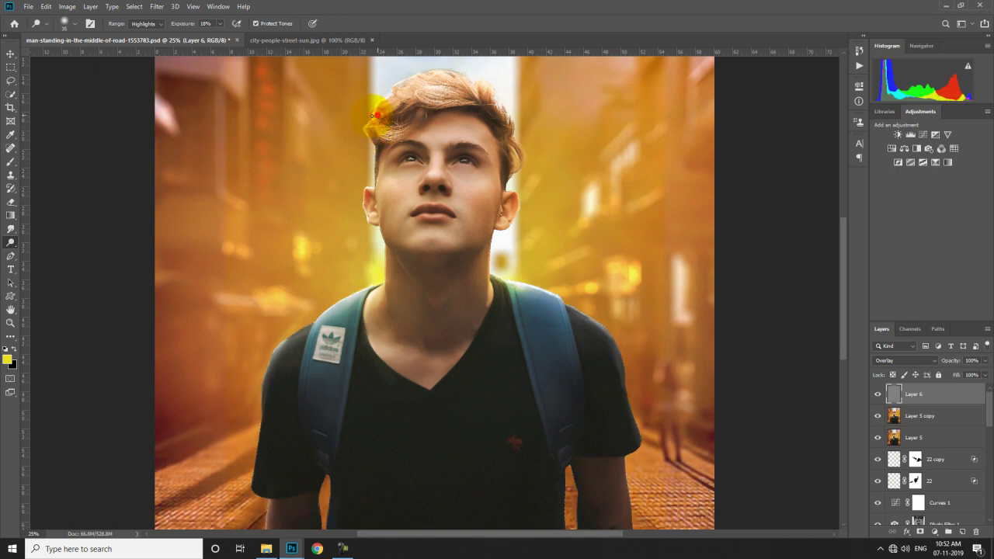
# Brighten the man's nose and cheek area on Layer 6 with the Dodge tool, enlarging the brush for the cheek.
pyautogui.hotkey('ctrl', '+')
pyautogui.hotkey('ctrl', '+')
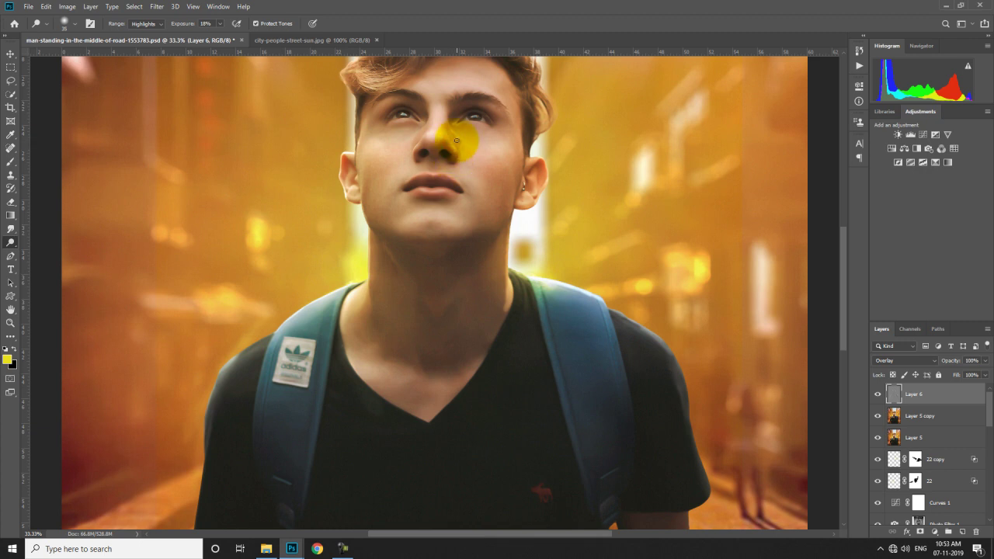
pyautogui.moveTo(444, 142)
pyautogui.mouseDown()
pyautogui.moveTo(426, 107)
pyautogui.moveTo(423, 132)
pyautogui.moveTo(384, 121)
pyautogui.moveTo(396, 143)
pyautogui.moveTo(471, 129)
pyautogui.moveTo(411, 127)
pyautogui.moveTo(405, 114)
pyautogui.moveTo(481, 120)
pyautogui.moveTo(390, 178)
pyautogui.moveTo(368, 171)
pyautogui.moveTo(371, 148)
pyautogui.moveTo(378, 143)
pyautogui.moveTo(375, 184)
pyautogui.moveTo(403, 195)
pyautogui.moveTo(449, 189)
pyautogui.moveTo(453, 220)
pyautogui.moveTo(428, 214)
pyautogui.moveTo(409, 224)
pyautogui.moveTo(471, 195)
pyautogui.moveTo(479, 147)
pyautogui.moveTo(501, 162)
pyautogui.mouseUp()
pyautogui.press(']')
pyautogui.click(501, 163)
pyautogui.hotkey('ctrl', '0')
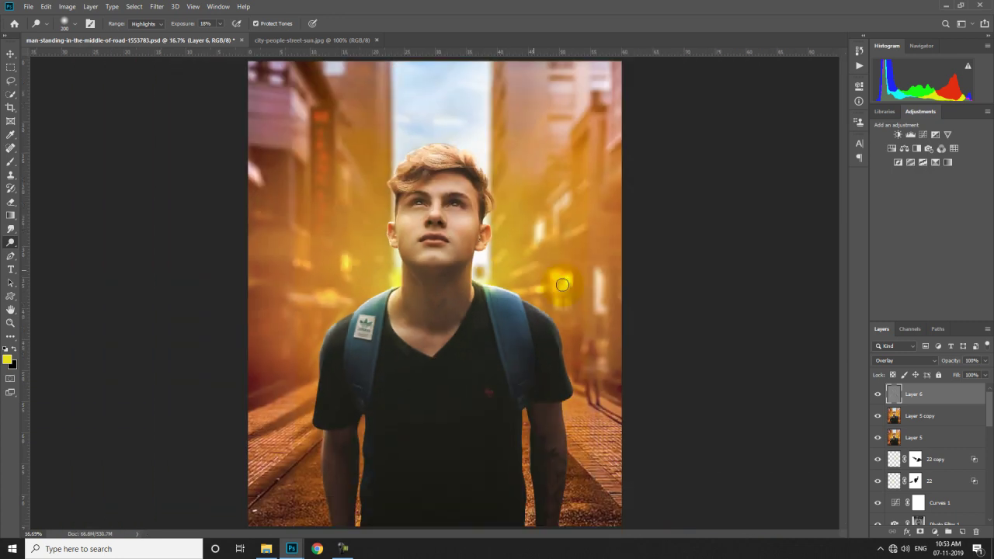
# Reduce Layer 6's fill to 77% and toggle its visibility to compare the shading before and after.
pyautogui.hotkey('ctrl', '-')
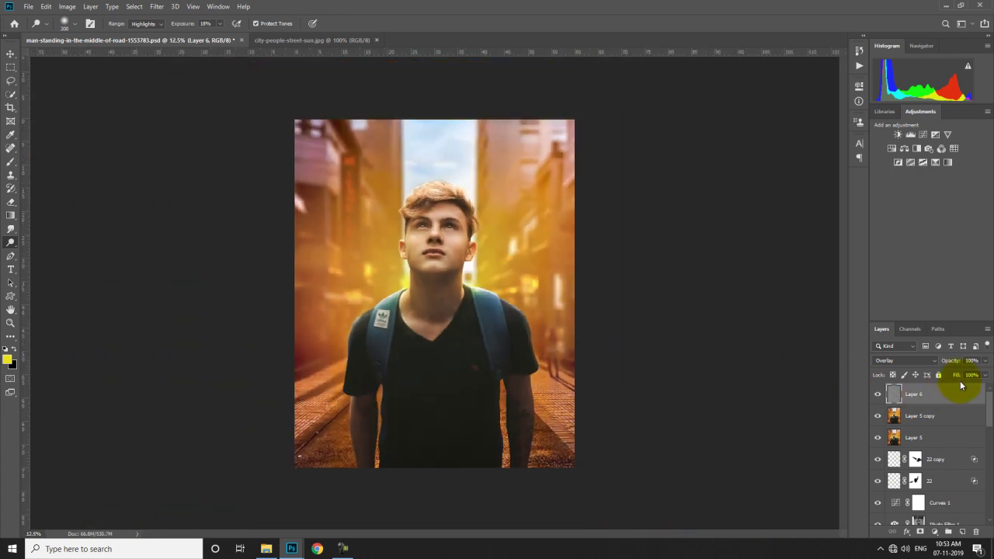
pyautogui.moveTo(958, 380); pyautogui.dragTo(948, 382)
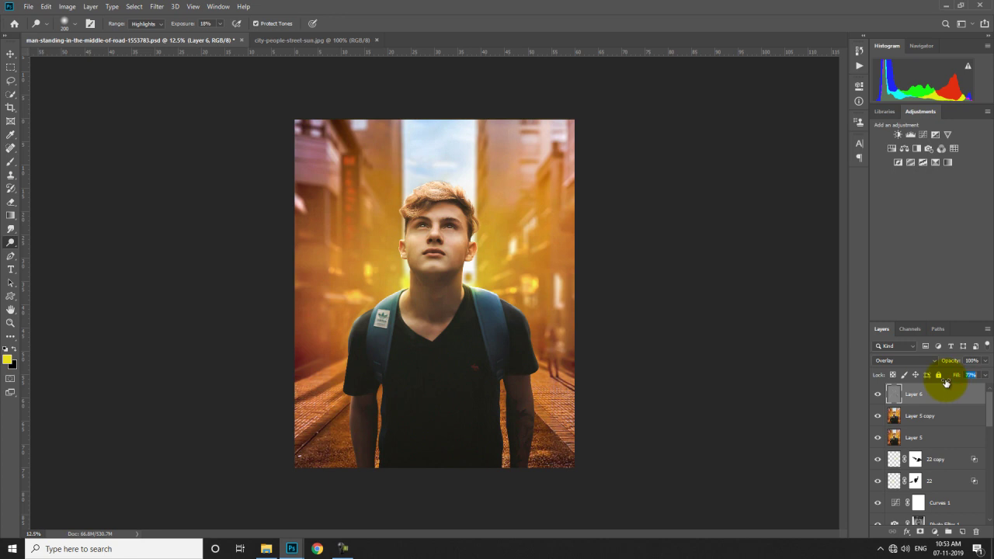
pyautogui.click(876, 395)
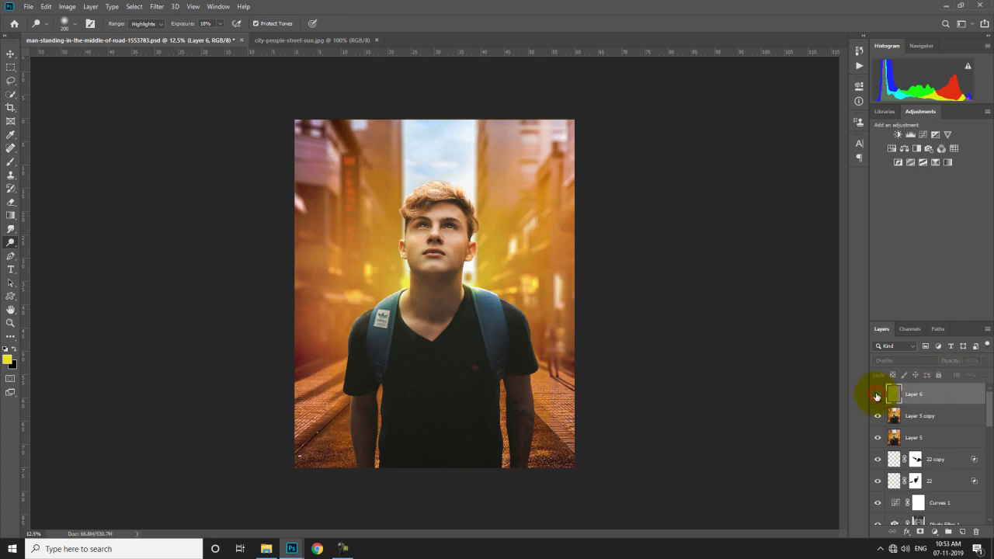
pyautogui.click(877, 395)
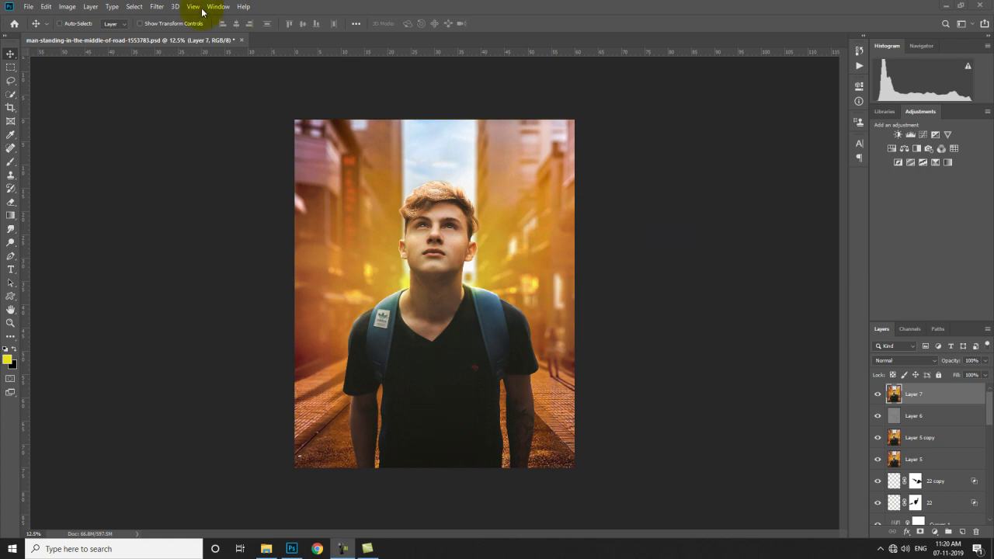
# Apply a Lens Blur to Layer 7 with Layer Mask as depth source, a Triangle (3) iris and radius 41.
pyautogui.click(159, 7)
pyautogui.click(201, 125)
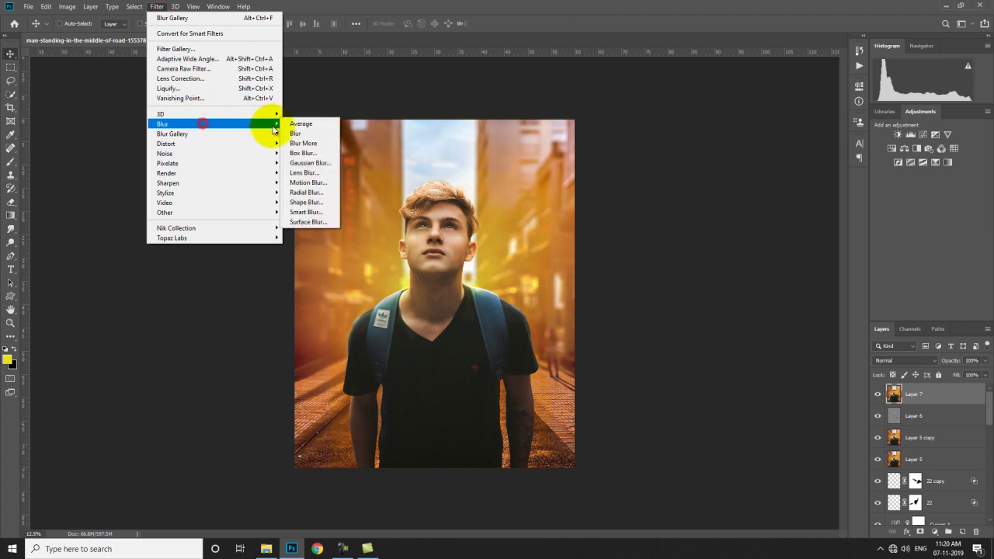
pyautogui.click(318, 172)
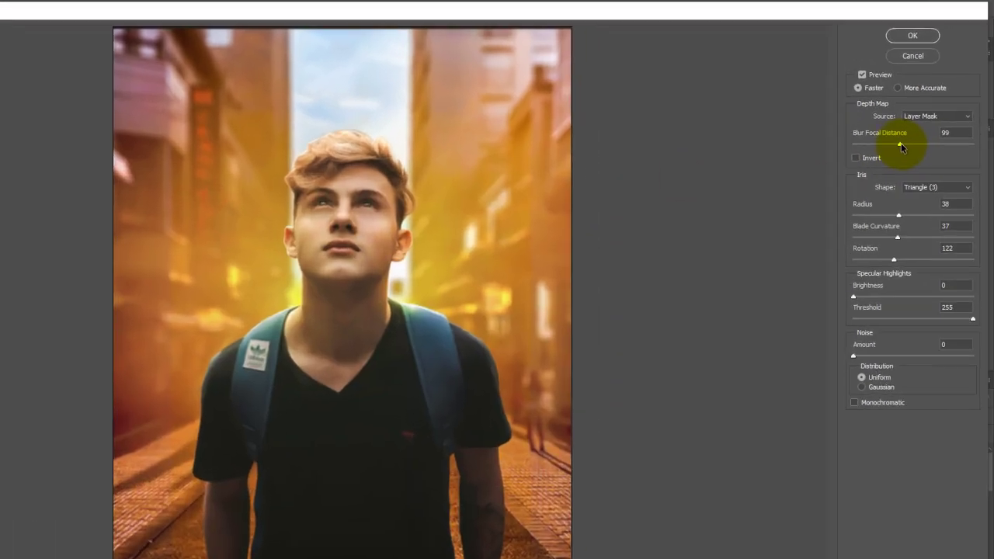
pyautogui.click(941, 100)
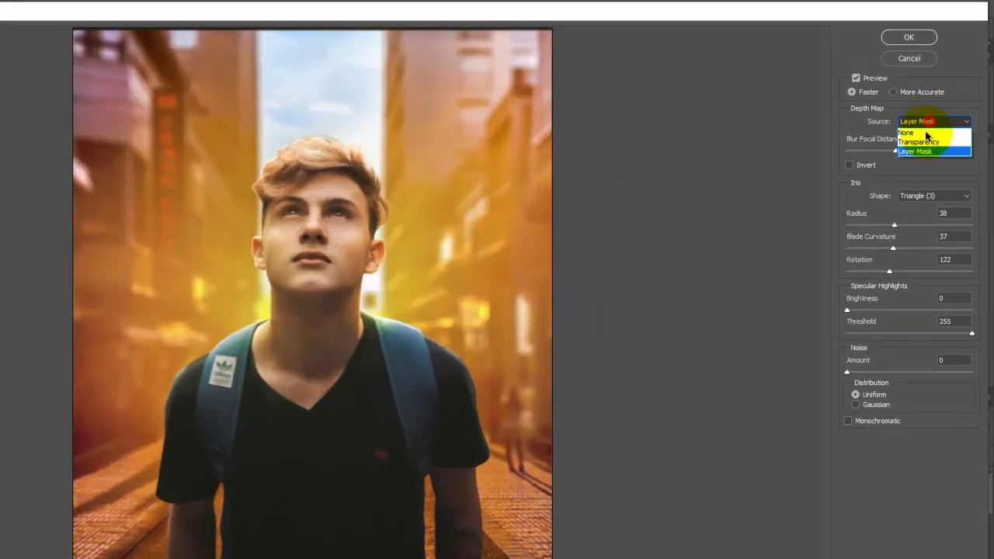
pyautogui.click(921, 152)
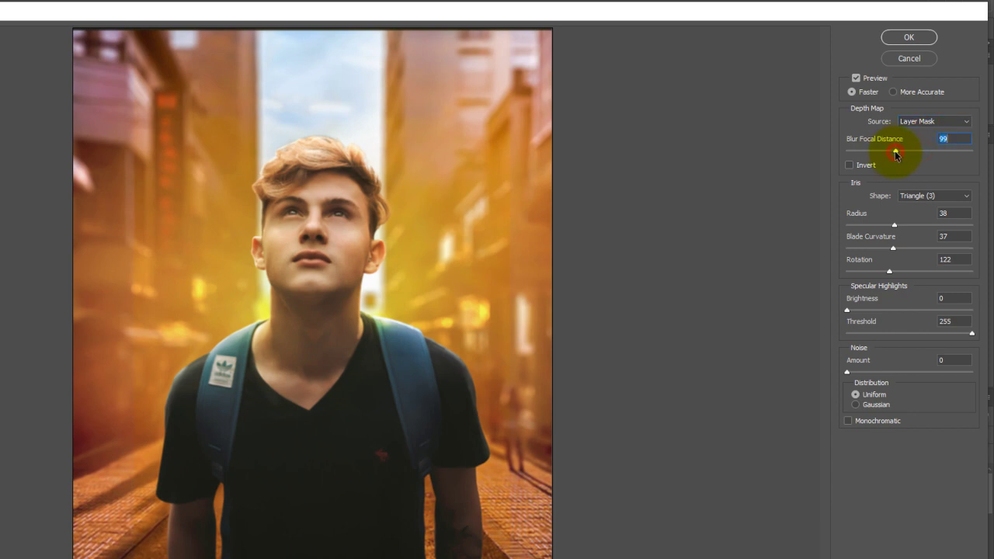
pyautogui.moveTo(893, 227); pyautogui.dragTo(898, 231)
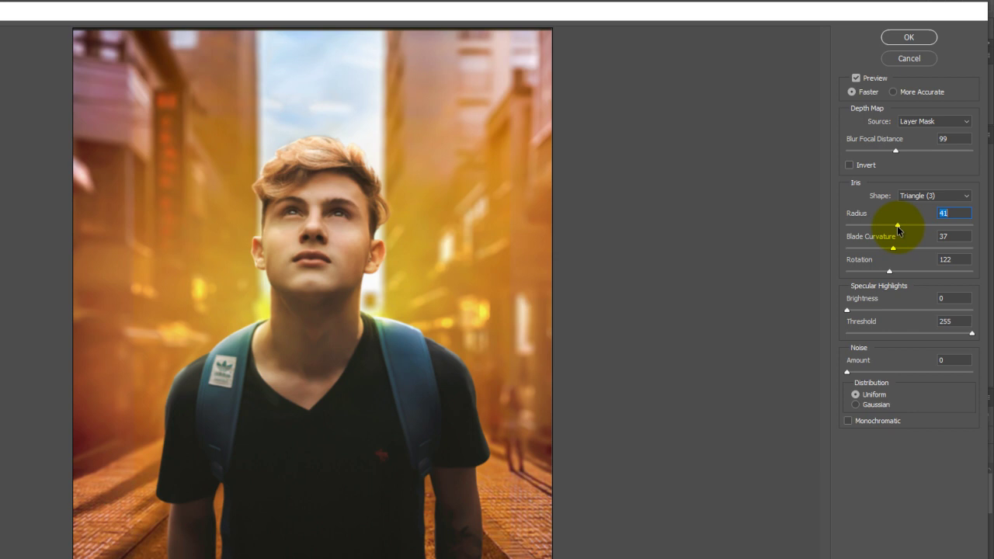
pyautogui.click(908, 196)
pyautogui.click(908, 196)
pyautogui.click(916, 37)
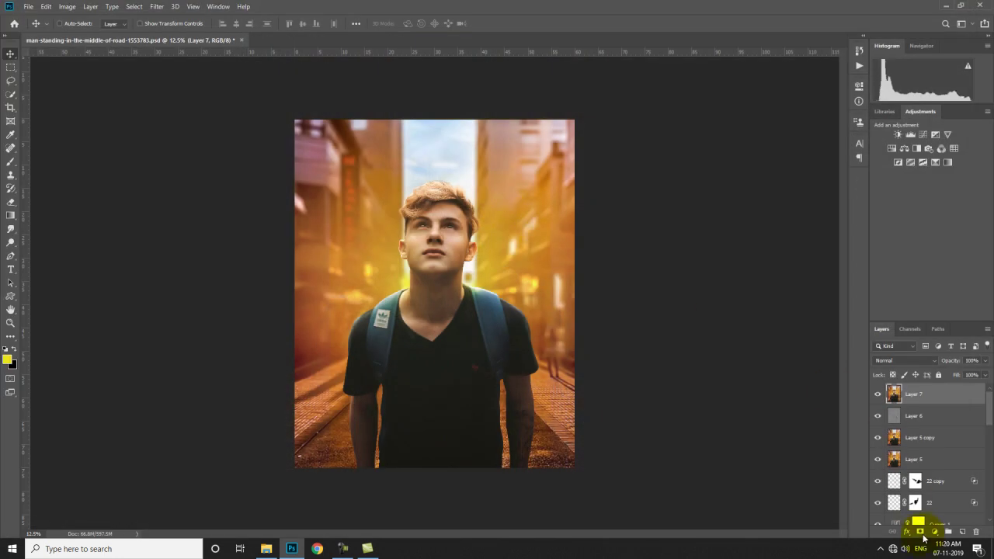
# Add a mask to Layer 7 and draw black-to-transparent radial gradients over the man's face and chest to hide the blur there.
pyautogui.click(920, 532)
pyautogui.click(11, 215)
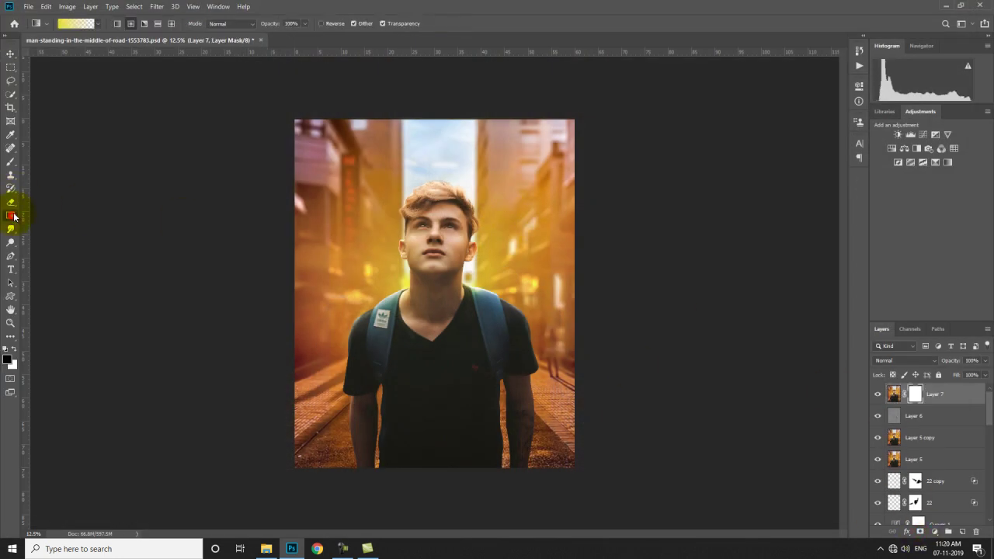
pyautogui.click(15, 349)
pyautogui.click(16, 348)
pyautogui.click(914, 394)
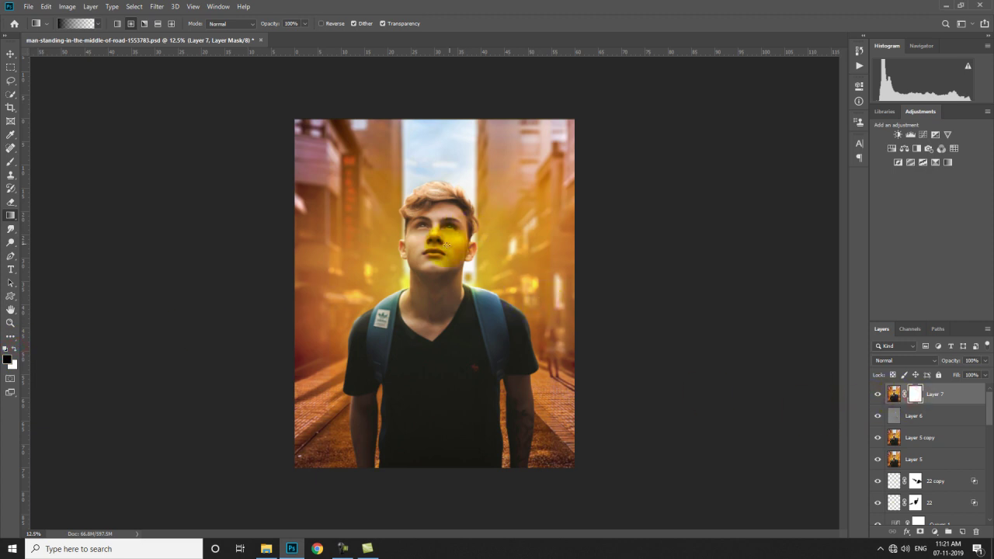
pyautogui.moveTo(442, 242); pyautogui.dragTo(443, 334)
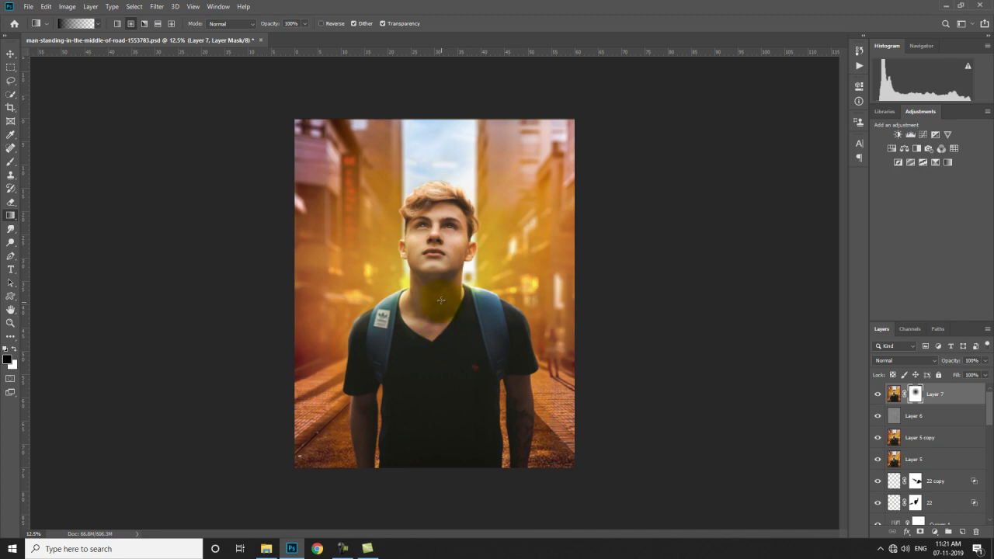
pyautogui.moveTo(437, 301); pyautogui.dragTo(435, 363)
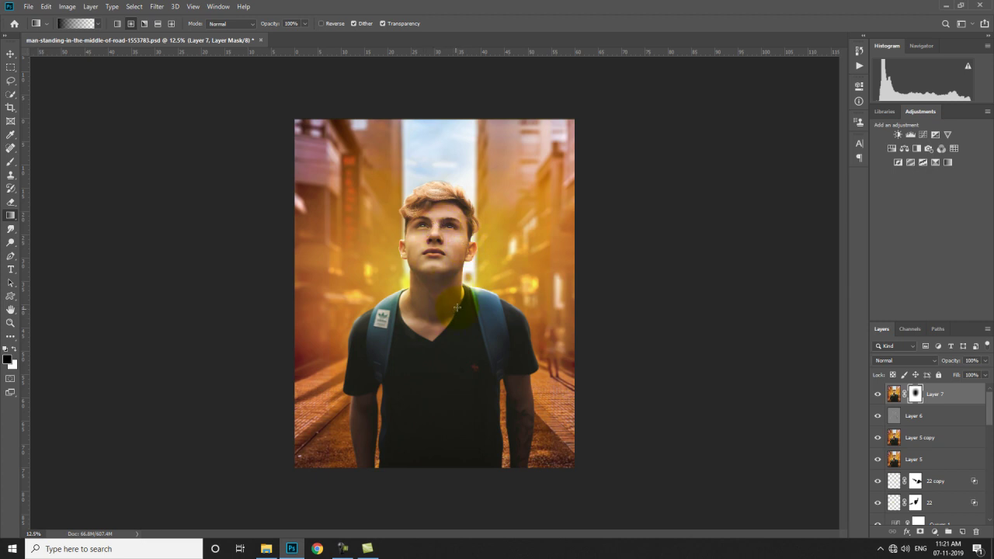
# Merge Layer 7 with the layers beneath it down to Layer 5.
pyautogui.keyDown('shift'); pyautogui.click(913, 461); pyautogui.keyUp('shift')
pyautogui.rightClick(913, 461)
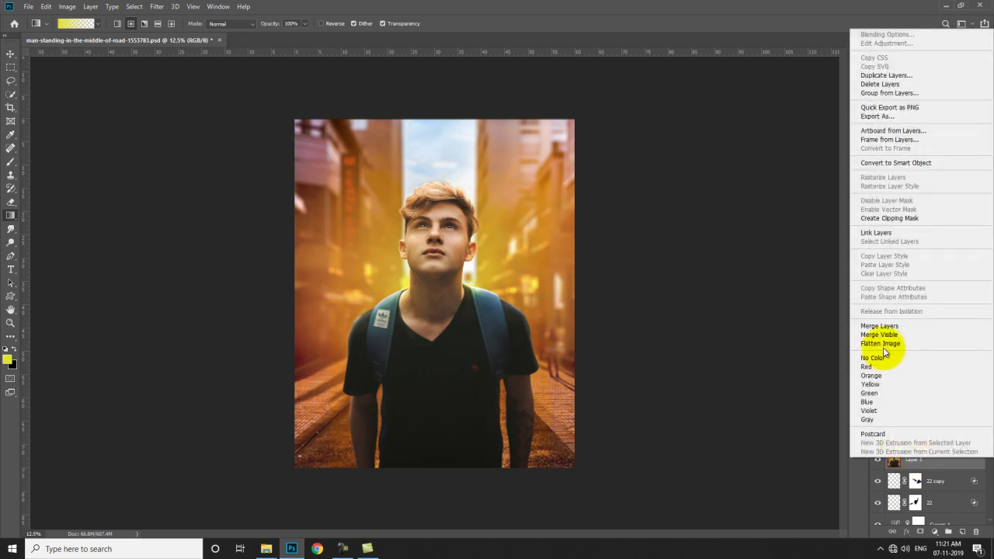
pyautogui.click(885, 326)
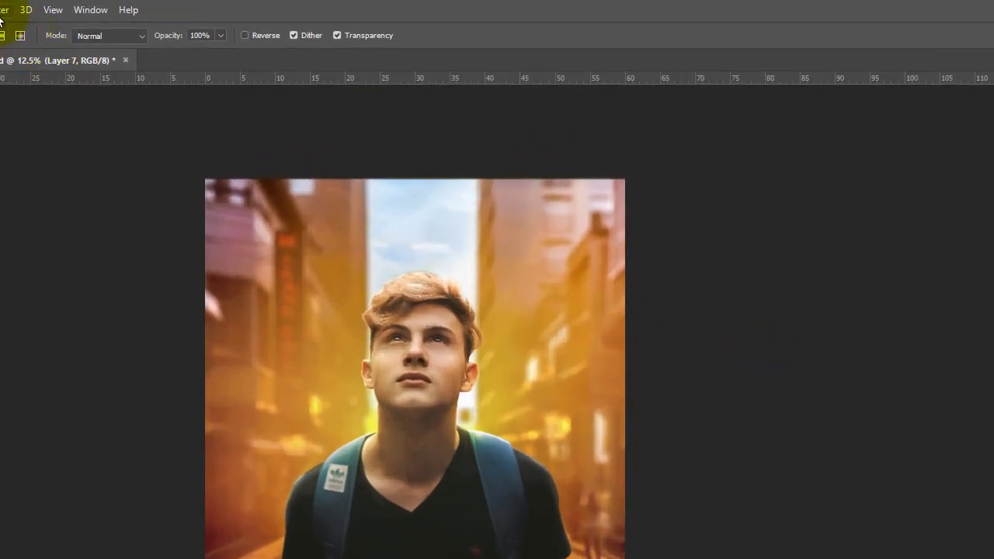
# Start an Iris Blur on the merged layer, fit its ellipse around the man's head and torso, and set the blur to 85 px.
pyautogui.click(156, 6)
pyautogui.moveTo(57, 195)
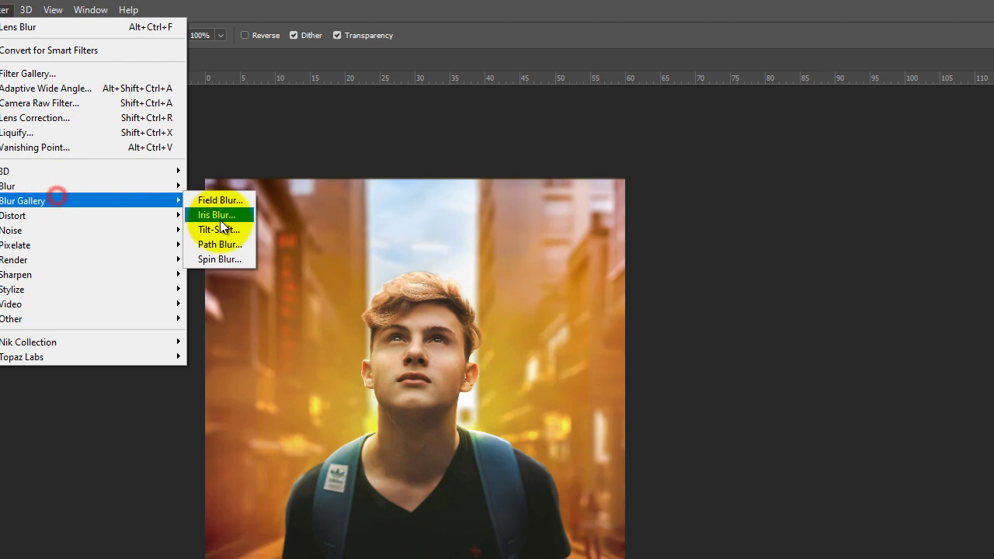
pyautogui.click(220, 219)
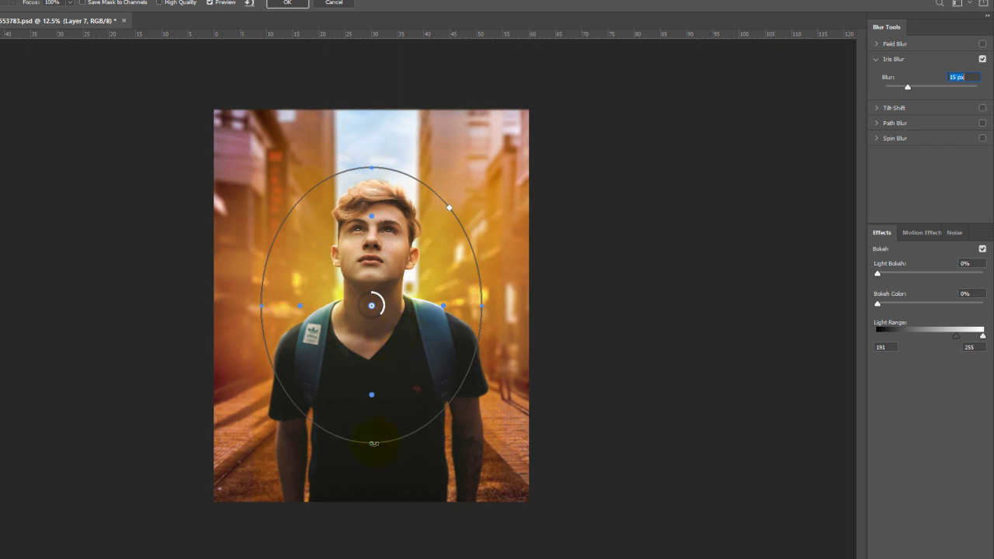
pyautogui.moveTo(373, 443)
pyautogui.mouseDown()
pyautogui.moveTo(372, 463)
pyautogui.moveTo(370, 455)
pyautogui.mouseUp()
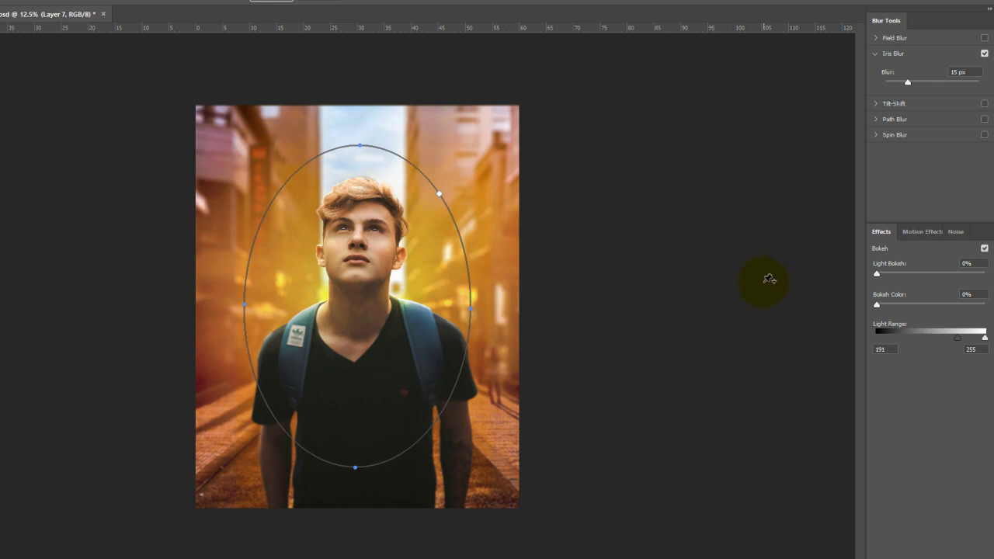
pyautogui.moveTo(908, 82); pyautogui.dragTo(930, 85)
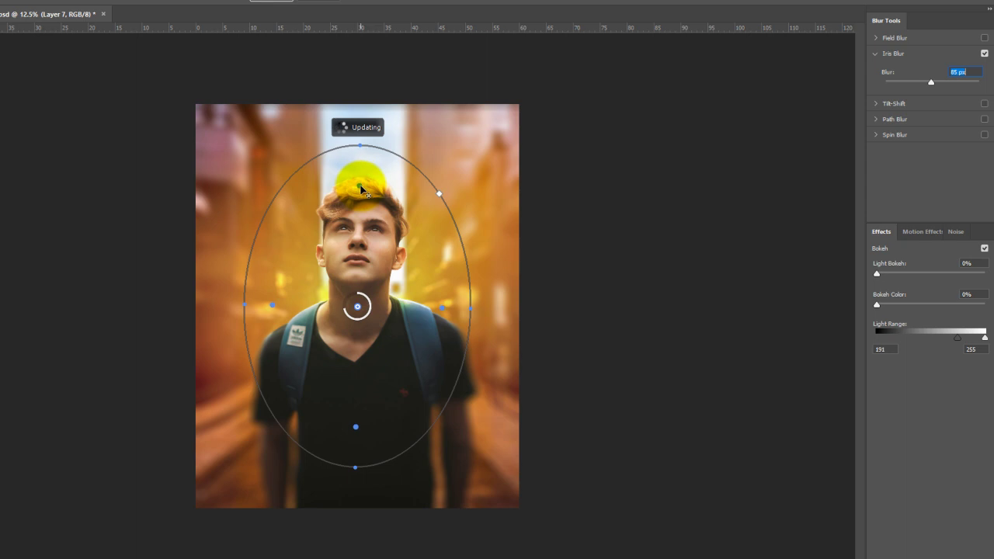
pyautogui.moveTo(360, 187); pyautogui.dragTo(360, 188)
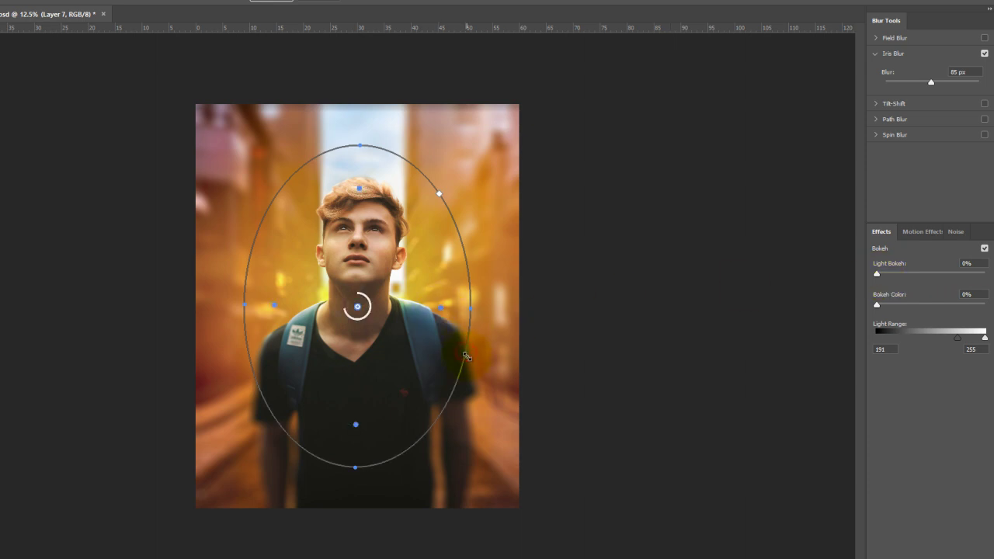
pyautogui.moveTo(465, 355); pyautogui.dragTo(470, 356)
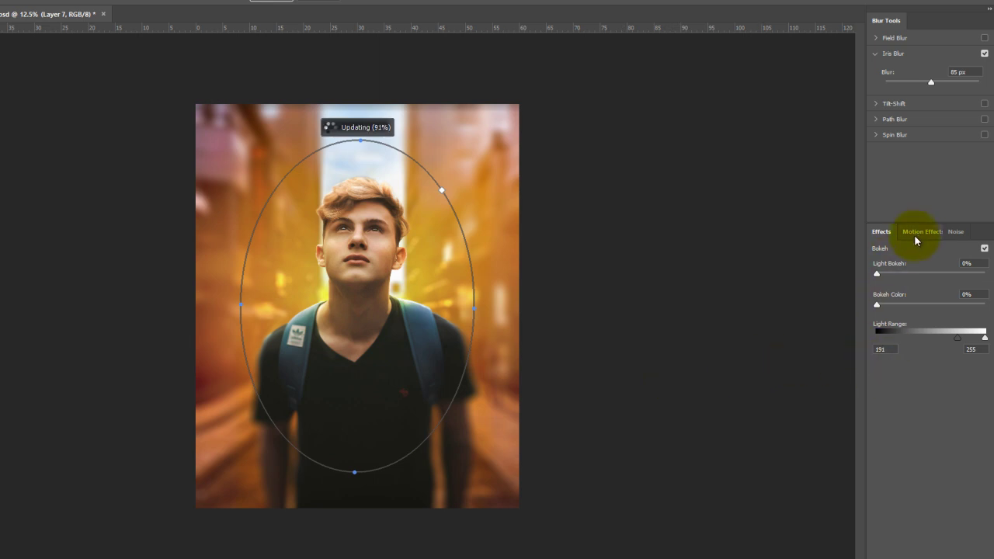
# Set Light Bokeh to 31% with a light range of 191 to 192, add 23.20% grain, and commit the blur.
pyautogui.moveTo(877, 274); pyautogui.dragTo(908, 276)
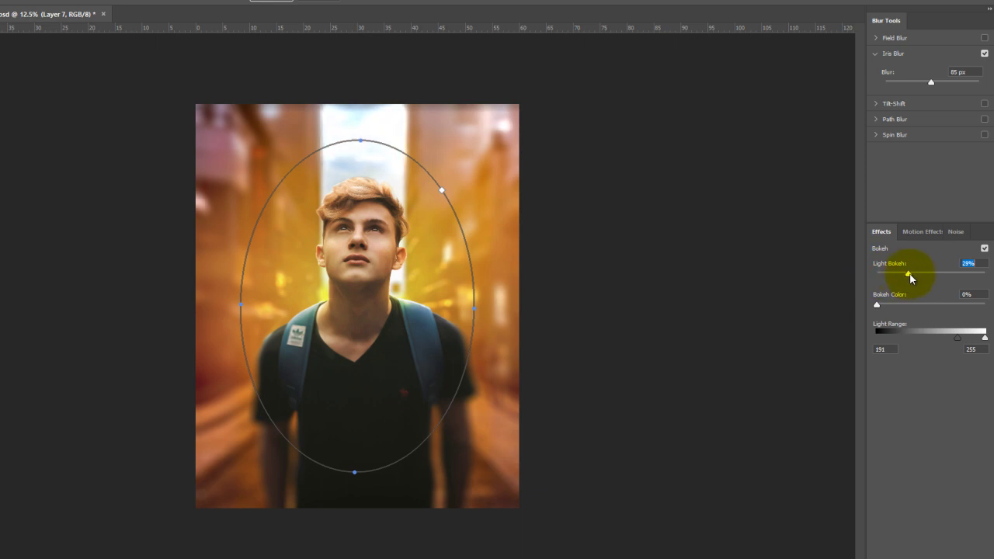
pyautogui.moveTo(985, 338); pyautogui.dragTo(956, 345)
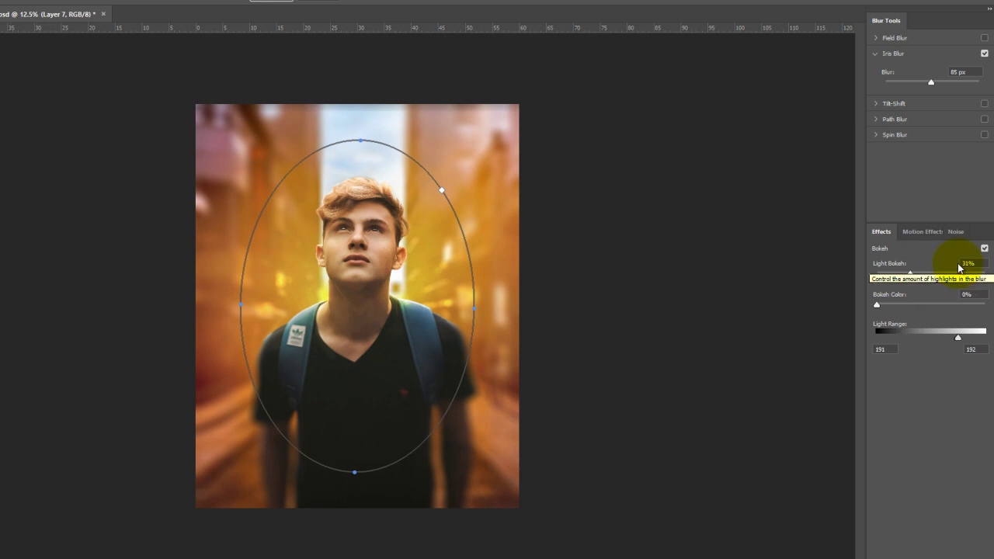
pyautogui.click(953, 232)
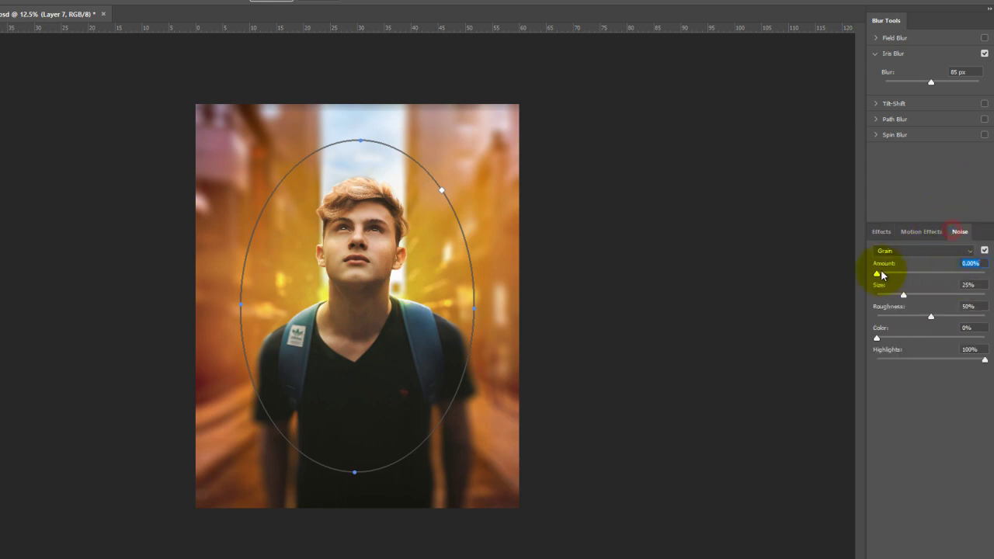
pyautogui.moveTo(903, 277); pyautogui.dragTo(906, 279)
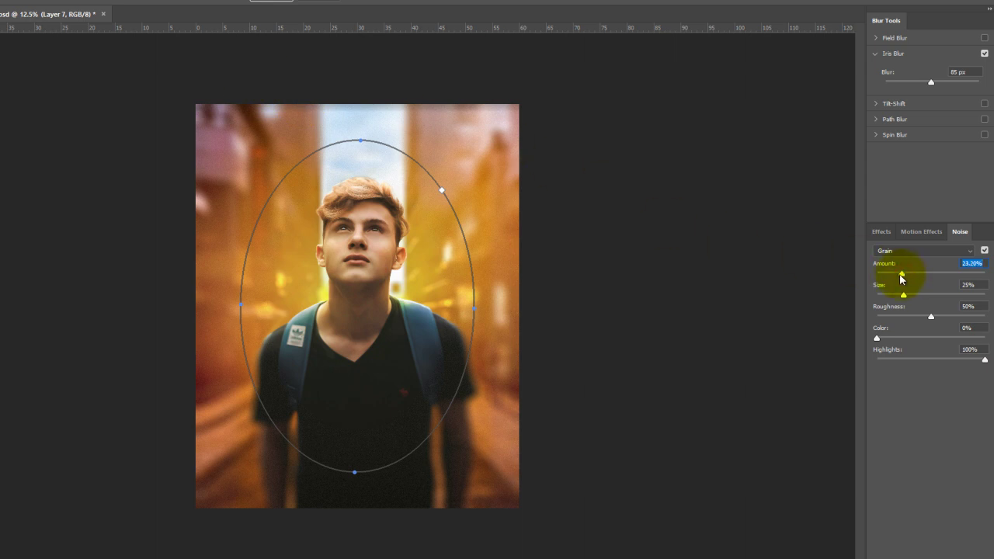
pyautogui.click(272, 3)
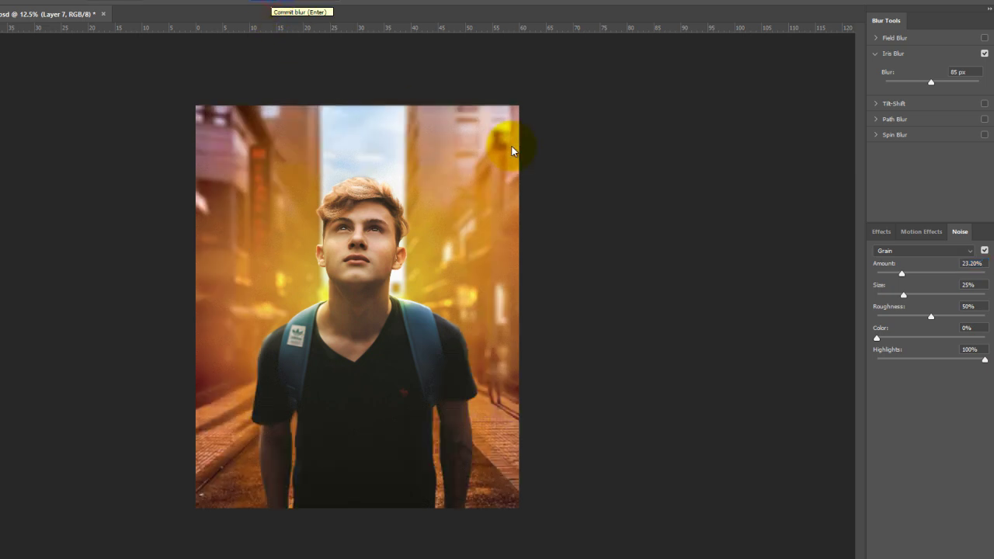